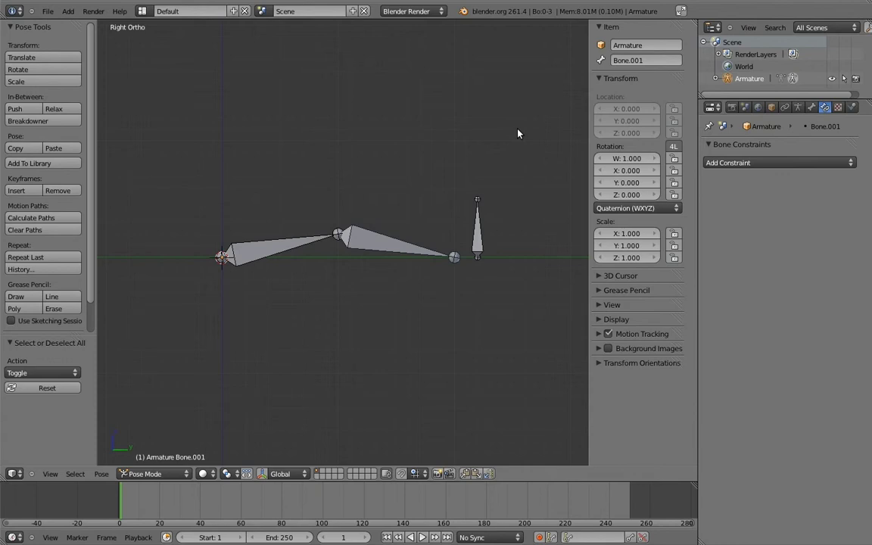
Step: Add an Inverse Kinematics constraint to the forearm, targeting the small vertical bone
right_click(478, 220)
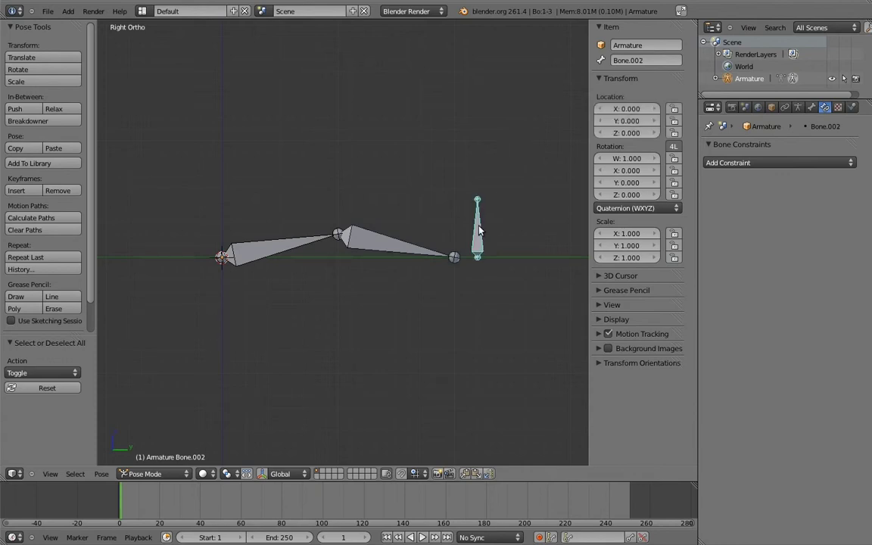
shift+right_click(399, 244)
key(shift+ctrl+c)
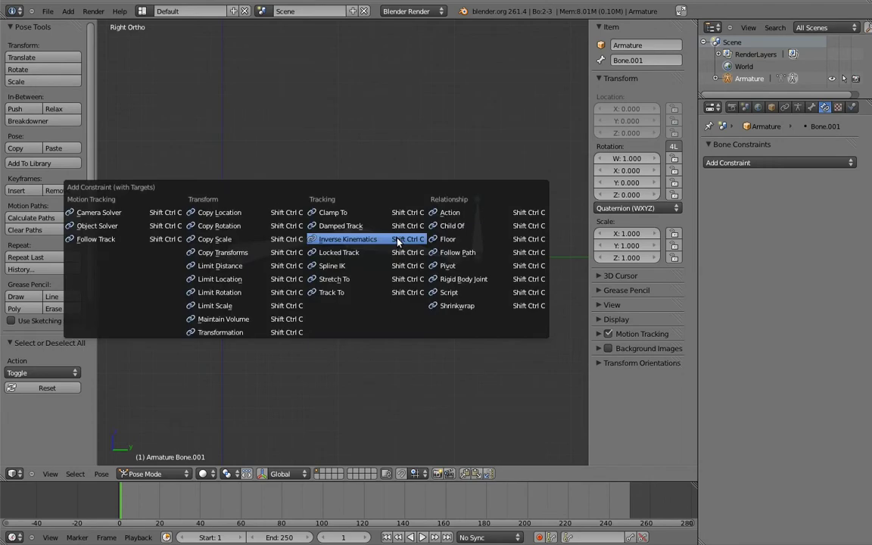
click(374, 240)
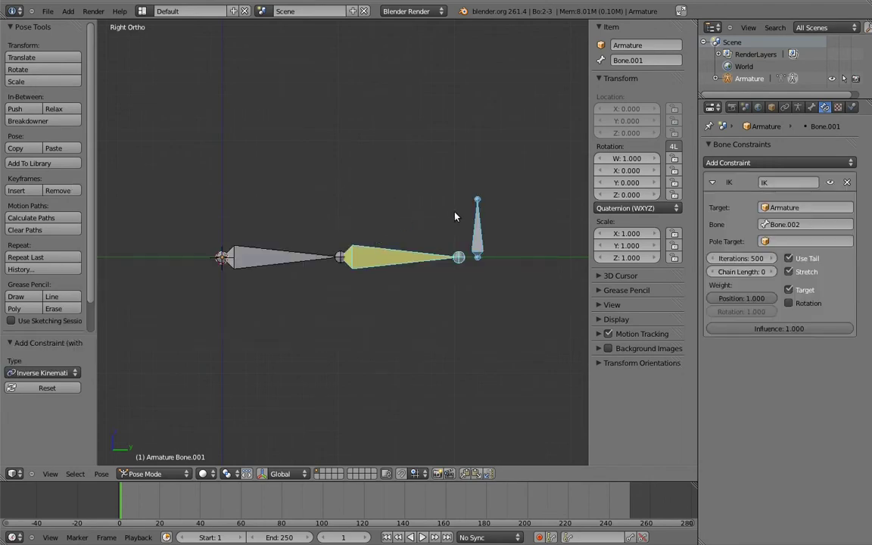
Step: Move the target bone to test the IK, then set the forearm's IK influence to 0
right_click(477, 230)
key(g)
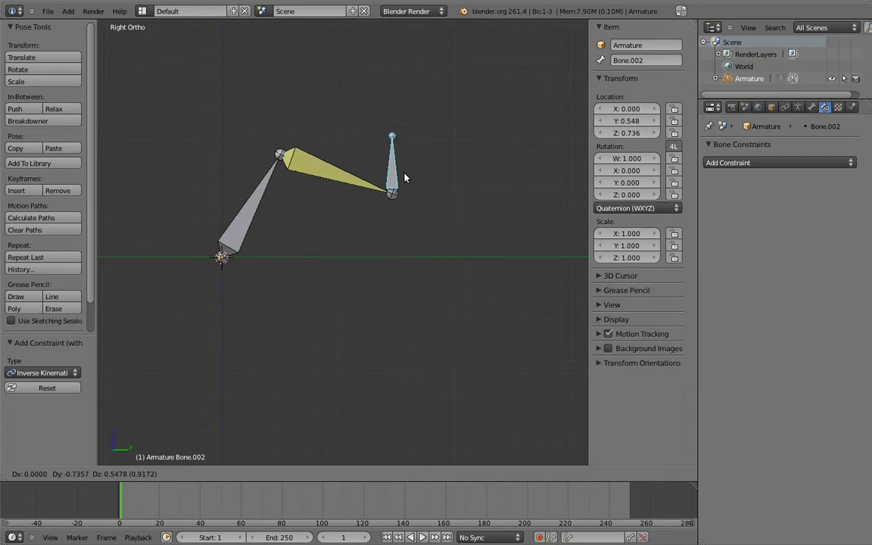
click(364, 147)
right_click(294, 155)
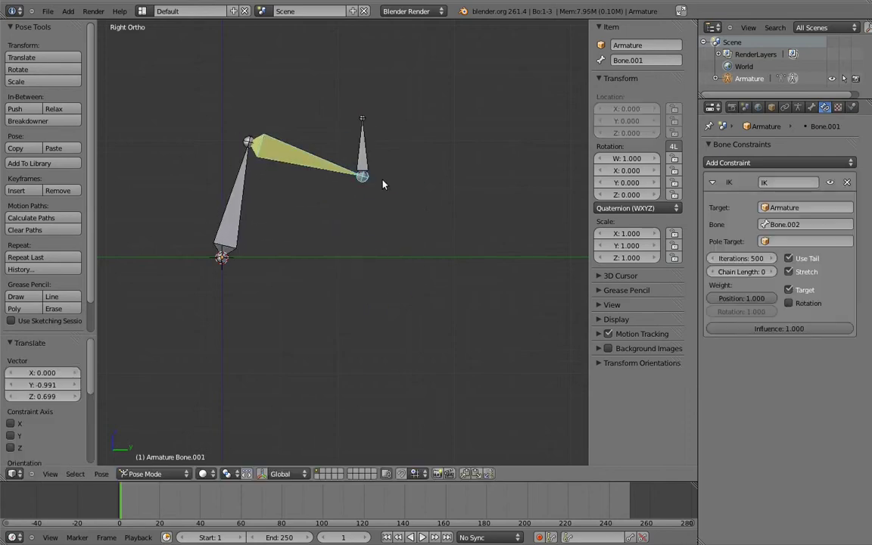
drag(810, 332, 712, 331)
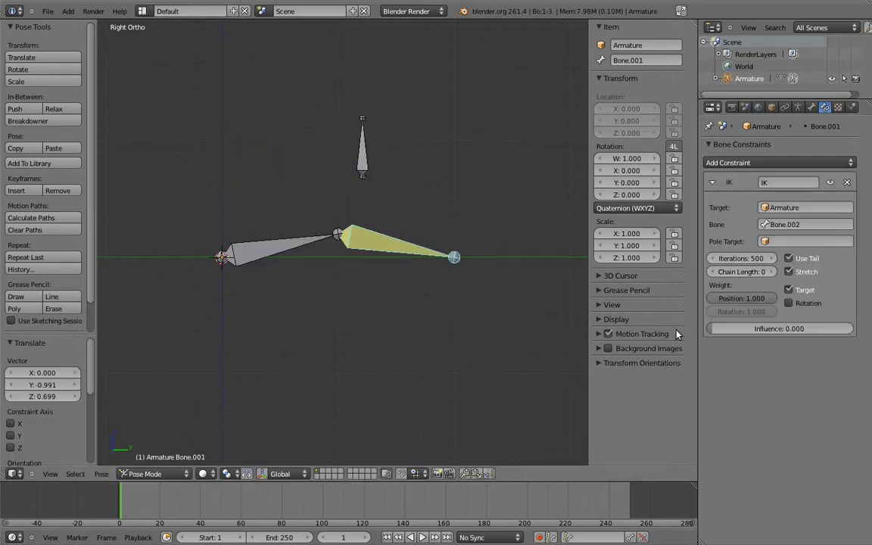
Step: Rotate the upper arm and forearm as a test, then clear both rotations with Alt+R
right_click(273, 221)
key(r)
click(306, 275)
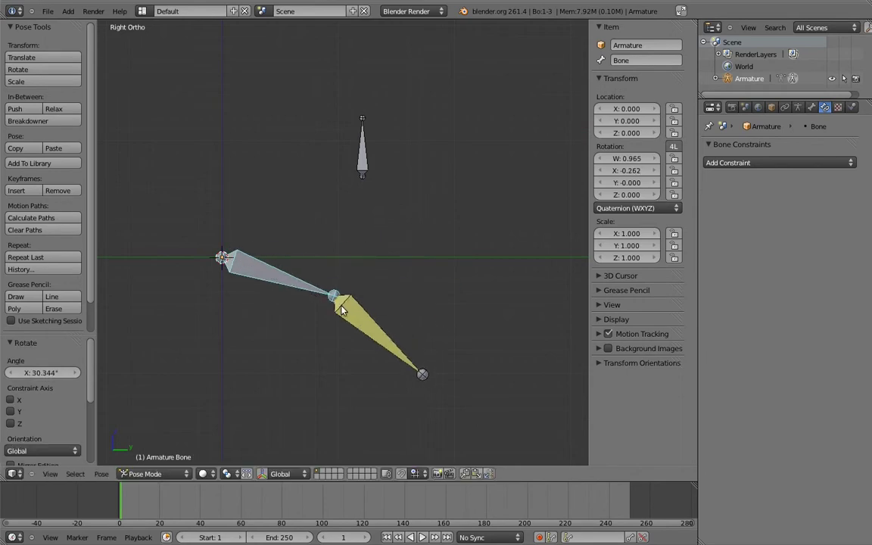
right_click(380, 356)
key(r)
click(261, 336)
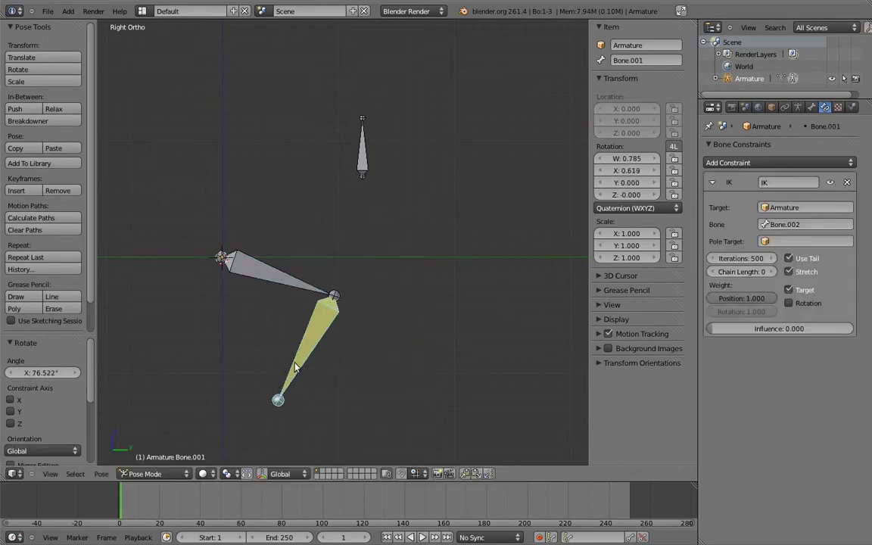
shift+right_click(301, 288)
key(alt+r)
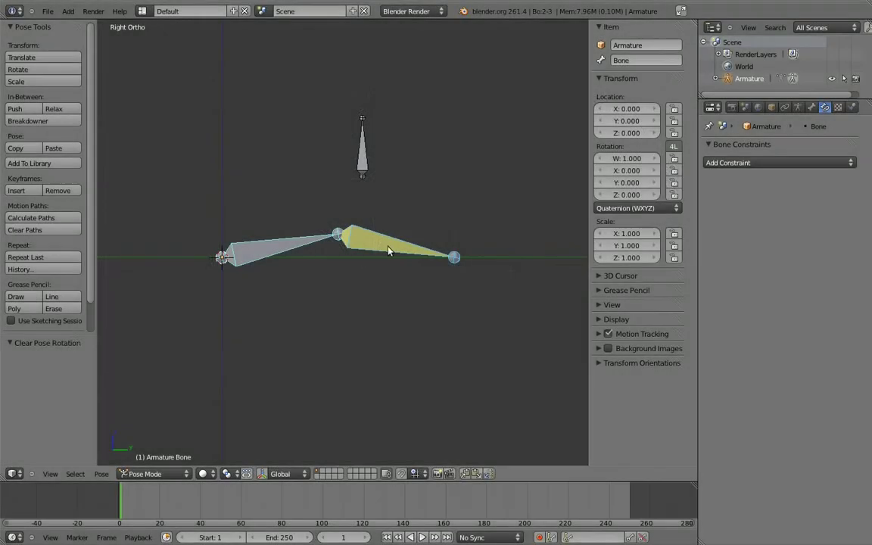
Step: Toggle IK influence up and back down, then angle the upper arm about 45° downward
drag(716, 331, 867, 331)
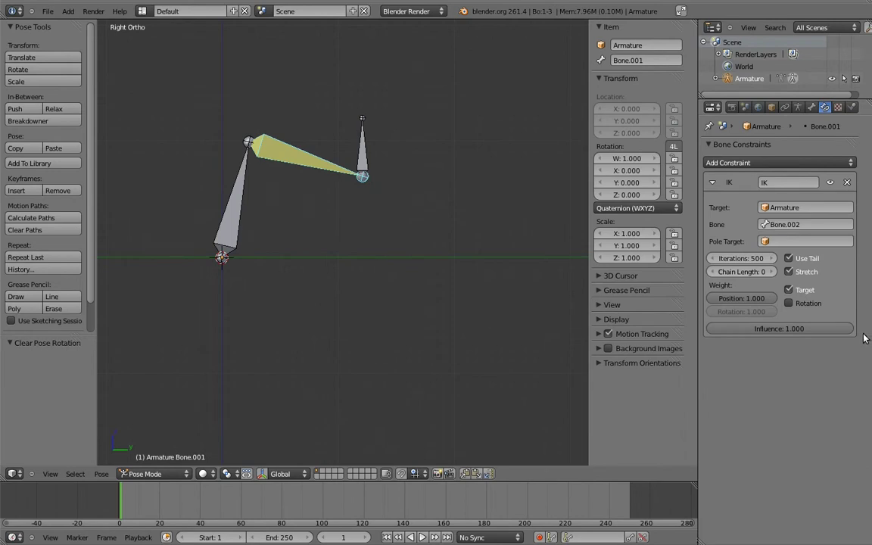
drag(840, 329, 708, 334)
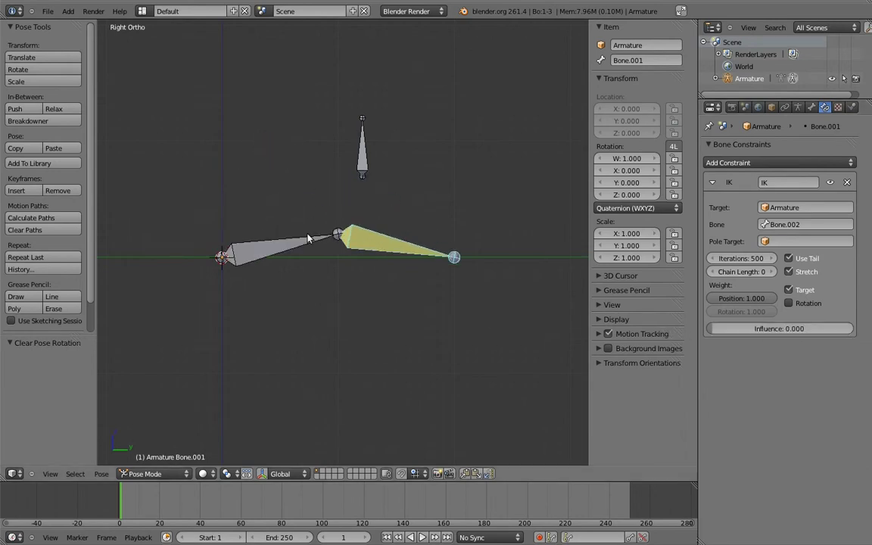
right_click(279, 215)
key(r)
click(376, 378)
Step: Rotate the forearm to point up and right, then restore IK influence to full
right_click(371, 408)
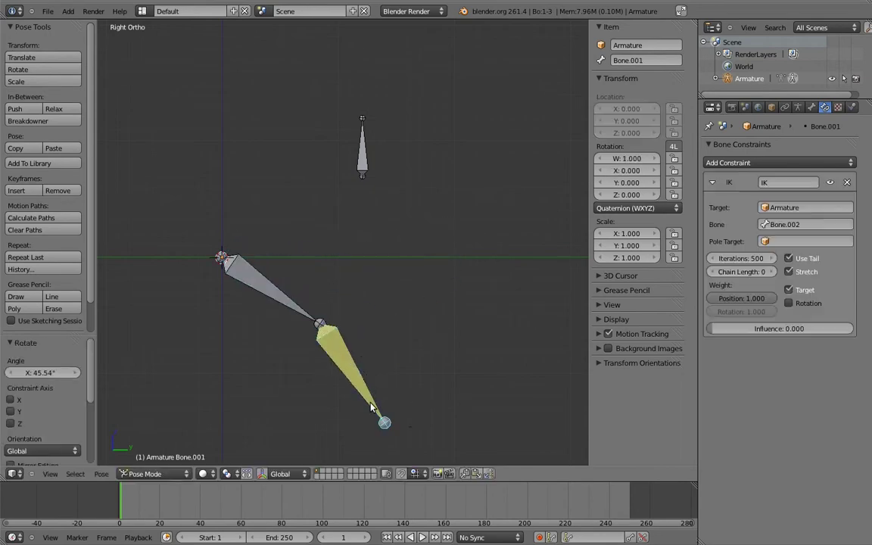
key(r)
click(447, 247)
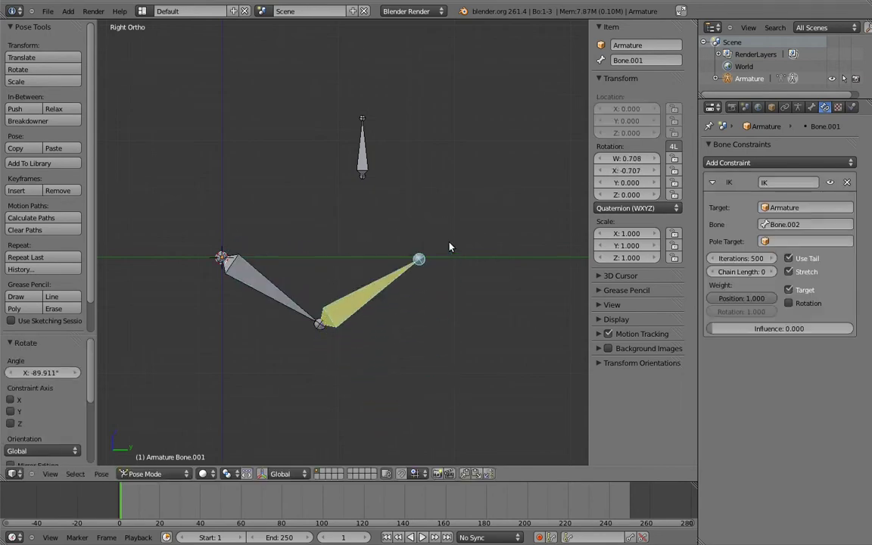
drag(726, 329, 802, 329)
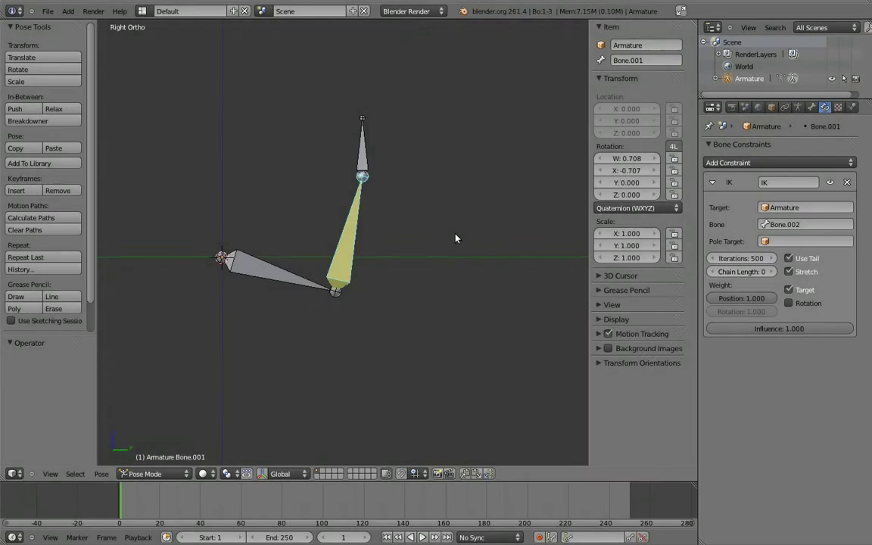
Step: Clear bone locations, then duplicate Bone and Bone.001 in Edit Mode, raising the copy 0.5 on Z
key(a)
key(alt+g)
key(Tab)
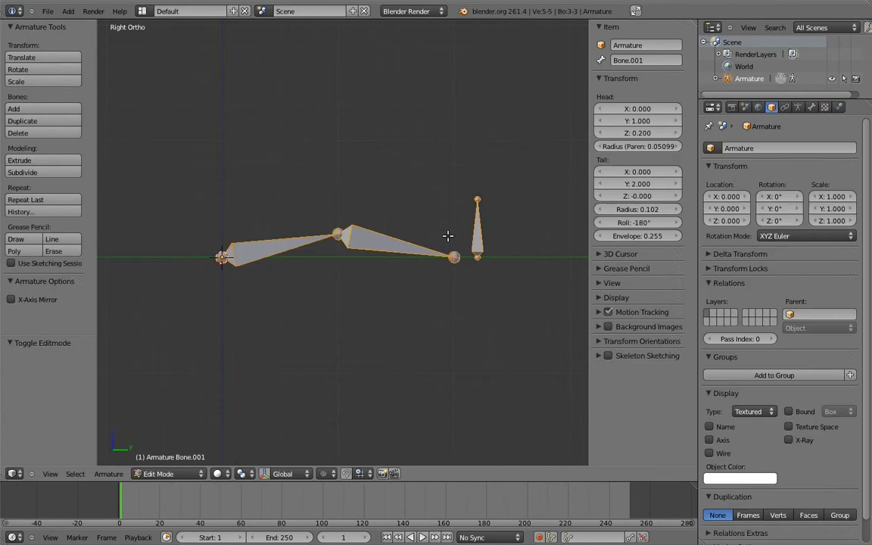
right_click(250, 219)
shift+right_click(384, 240)
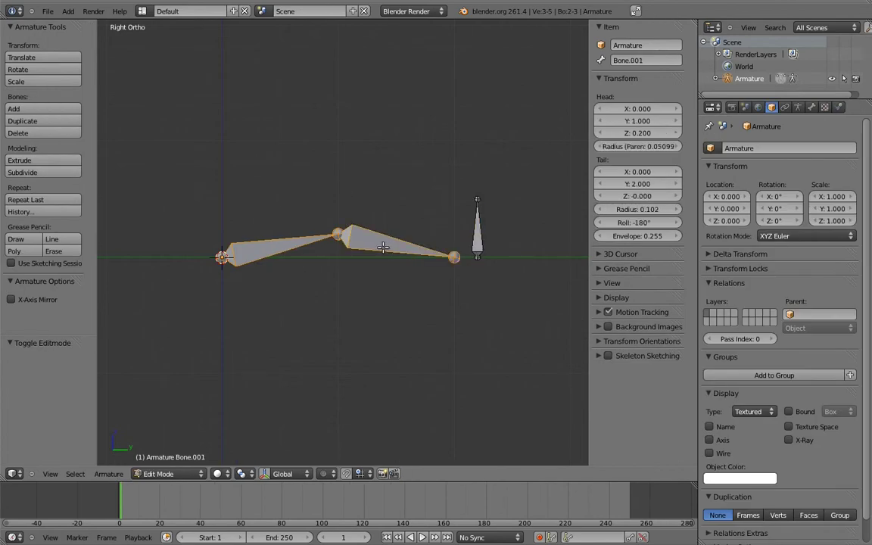
key(shift+d)
key(z)
click(392, 188)
key(Tab)
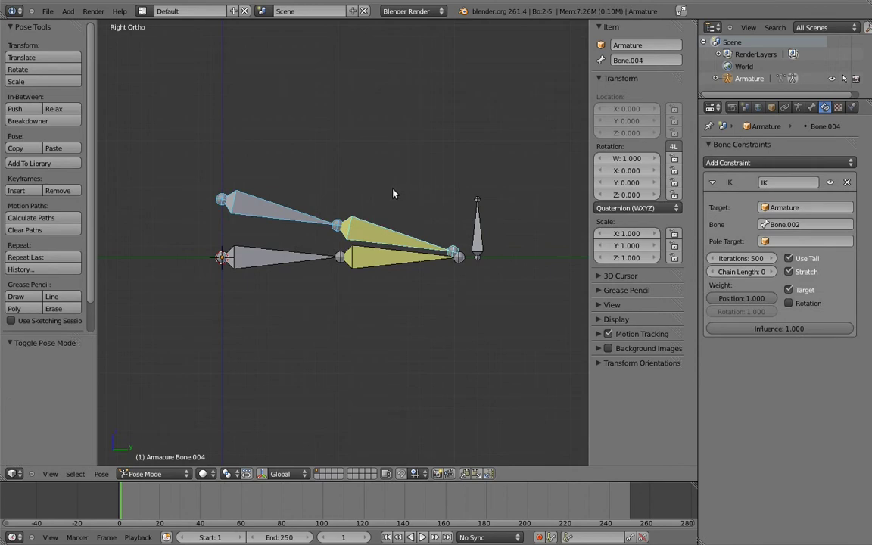
Step: Delete Bone.001's IK and give it a Copy Rotation constraint targeting Bone.004
right_click(341, 234)
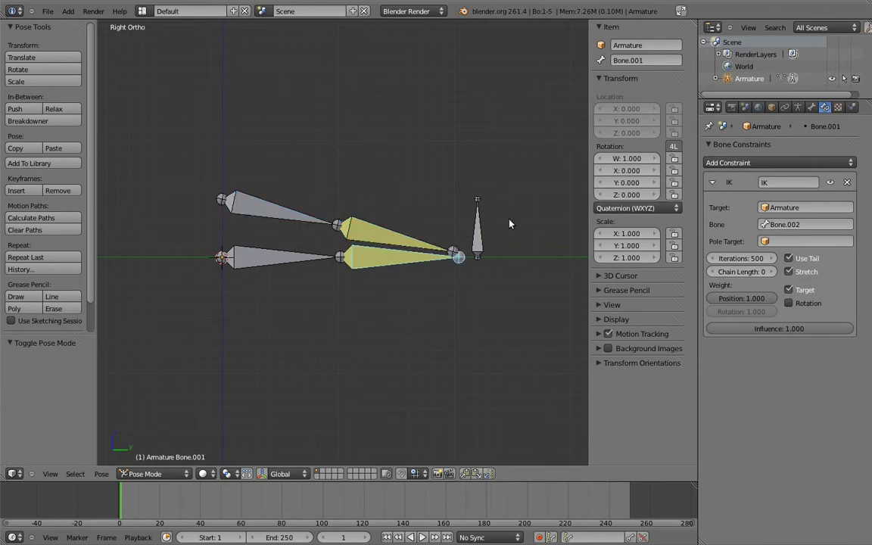
click(847, 182)
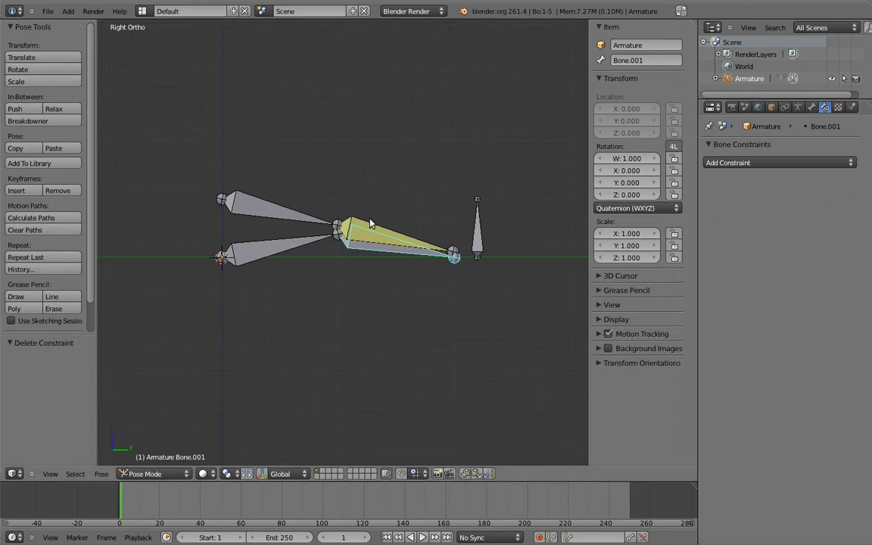
right_click(338, 205)
shift+right_click(373, 252)
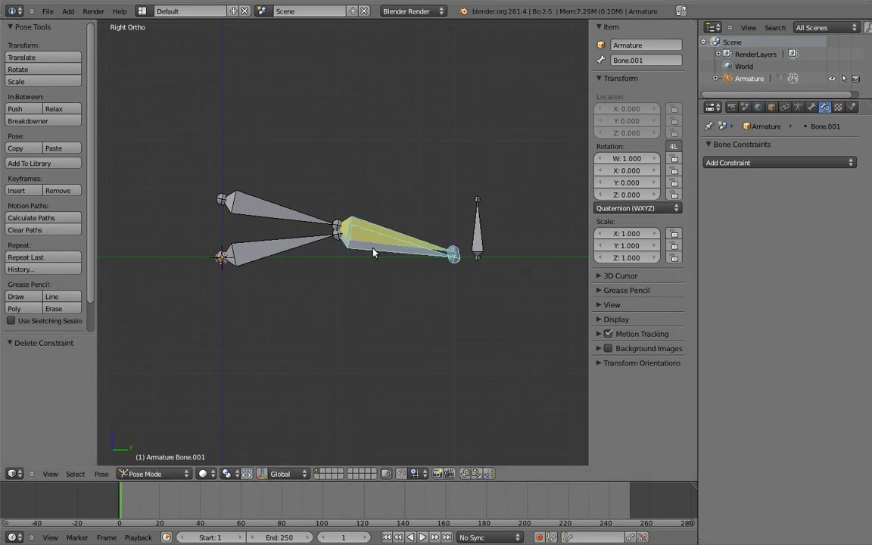
key(ctrl+shift+c)
click(348, 253)
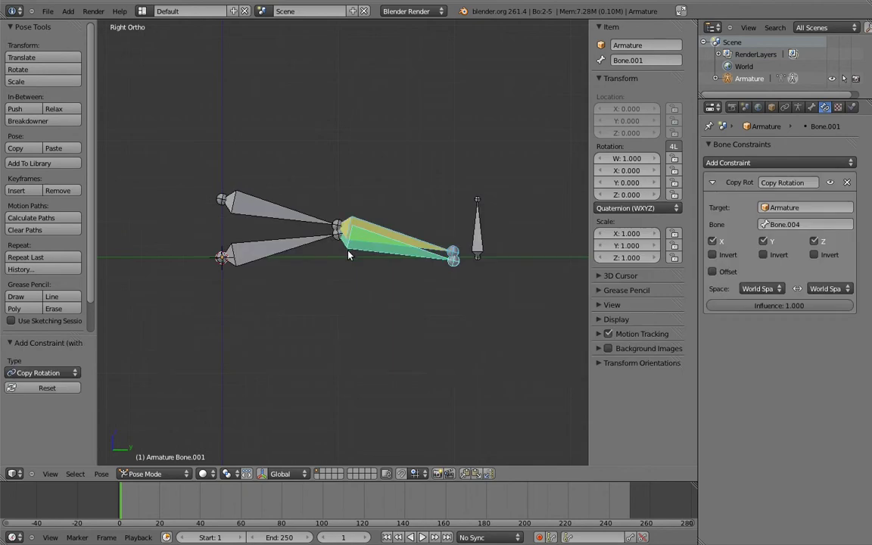
Step: Give Bone a Copy Rotation constraint targeting Bone.003, then move the target bone to test
right_click(289, 242)
key(ctrl+shift+c)
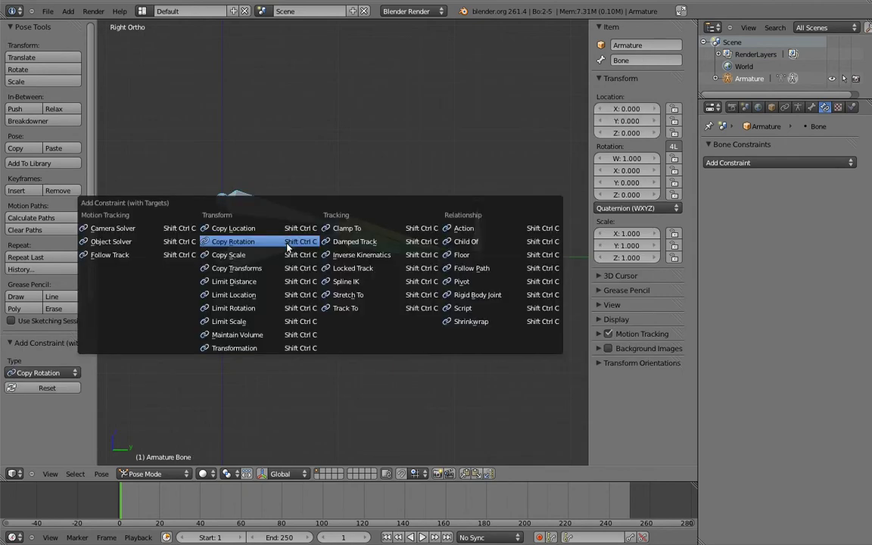
click(287, 243)
right_click(482, 235)
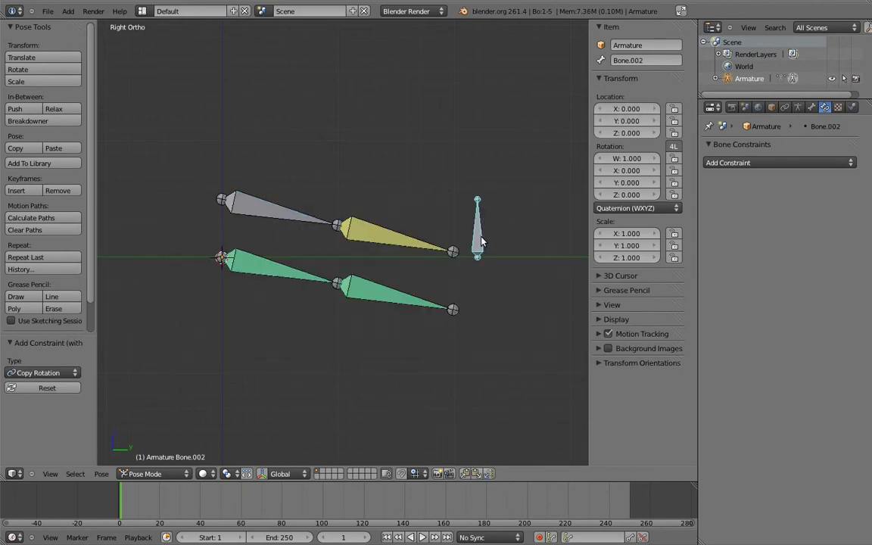
key(g)
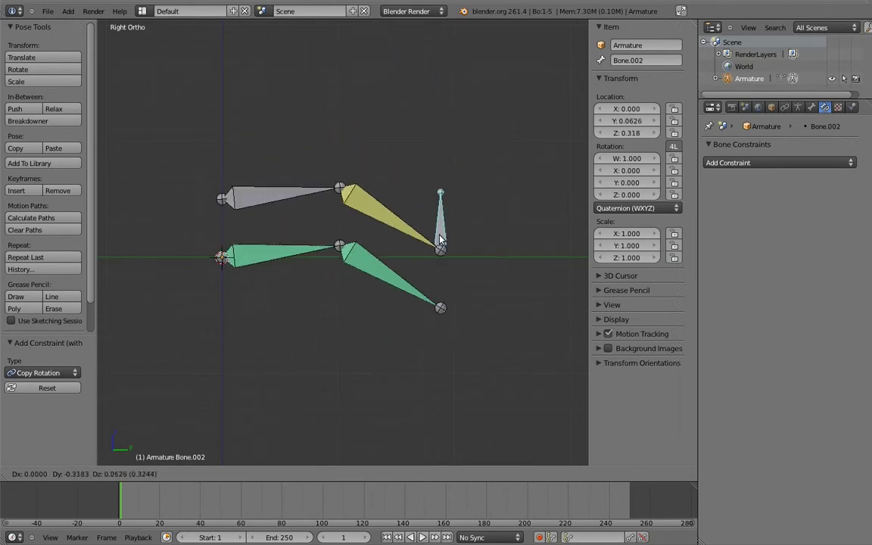
Step: Cancel the test move and lower the duplicate chain Bone.003–Bone.004 by 0.5 onto the original arm
key(Escape)
key(Tab)
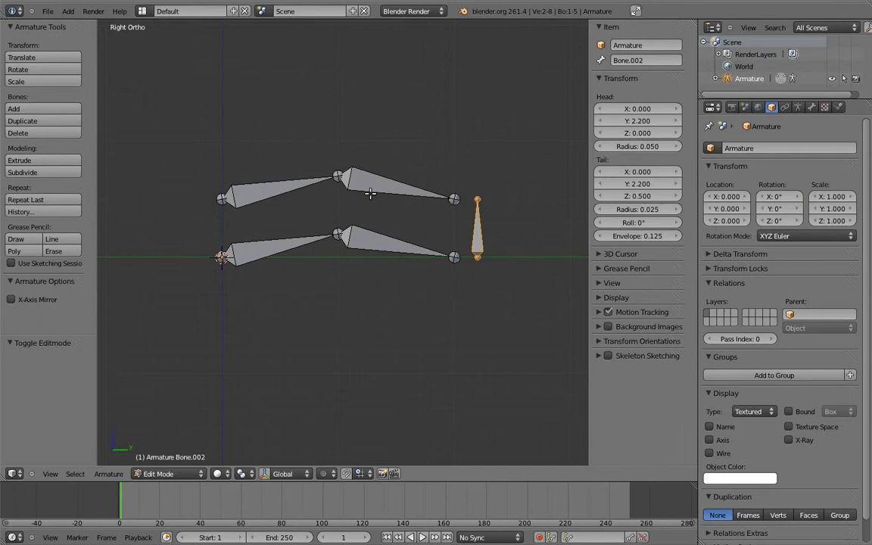
right_click(262, 167)
shift+right_click(344, 171)
key(g)
key(z)
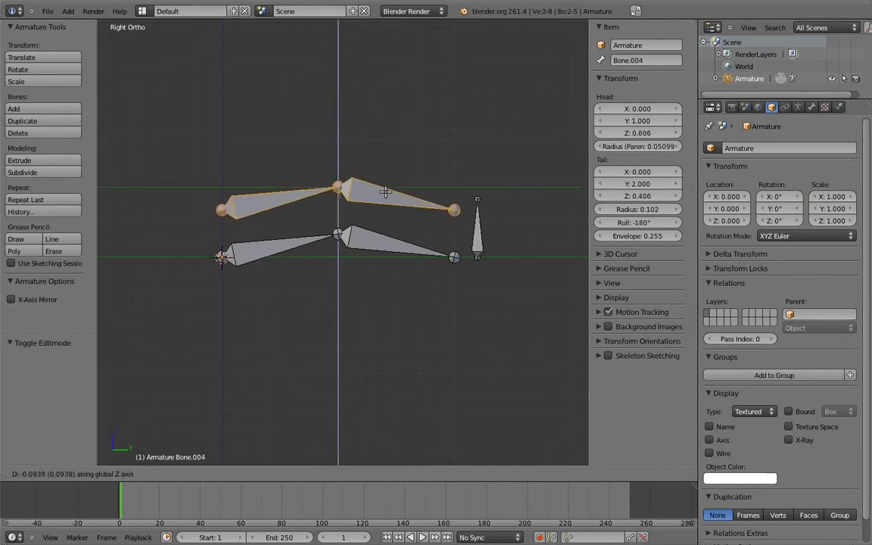
click(390, 239)
Step: Move the duplicate chain to a different bone layer and return to Pose Mode
key(m)
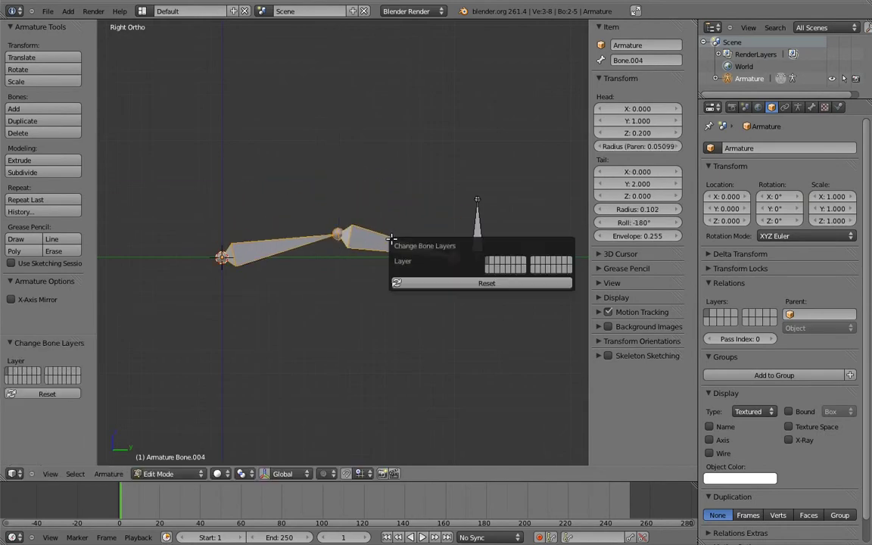
click(489, 265)
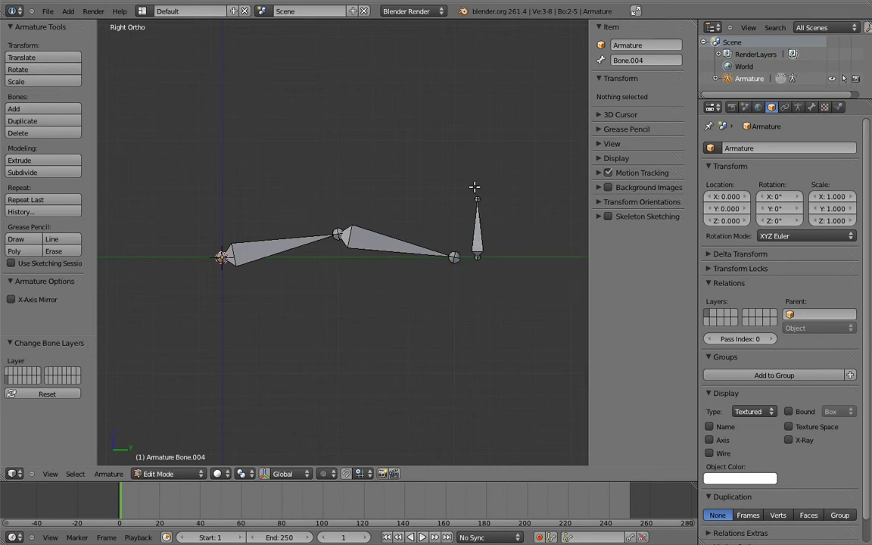
key(Tab)
Step: Move the target bone up-left, then set Copy Rotation influence to 0 on Bone and Bone.001
right_click(482, 235)
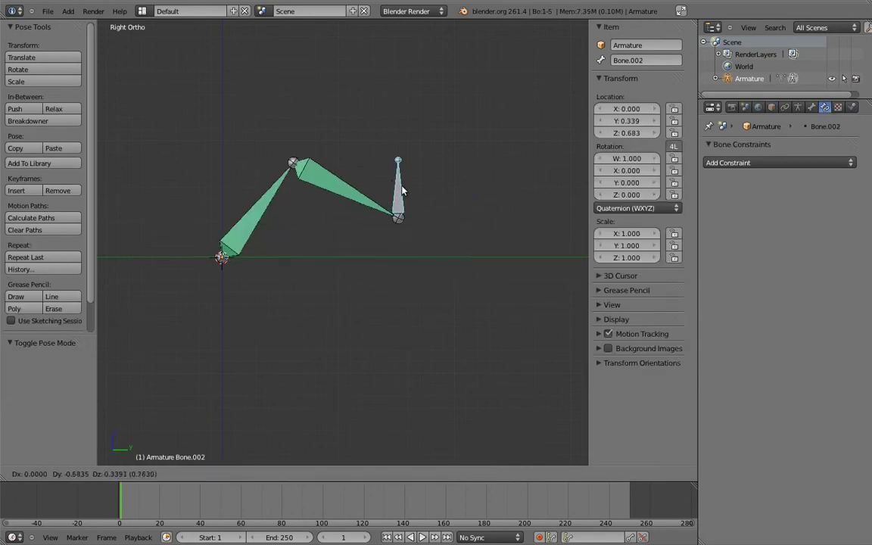
click(326, 116)
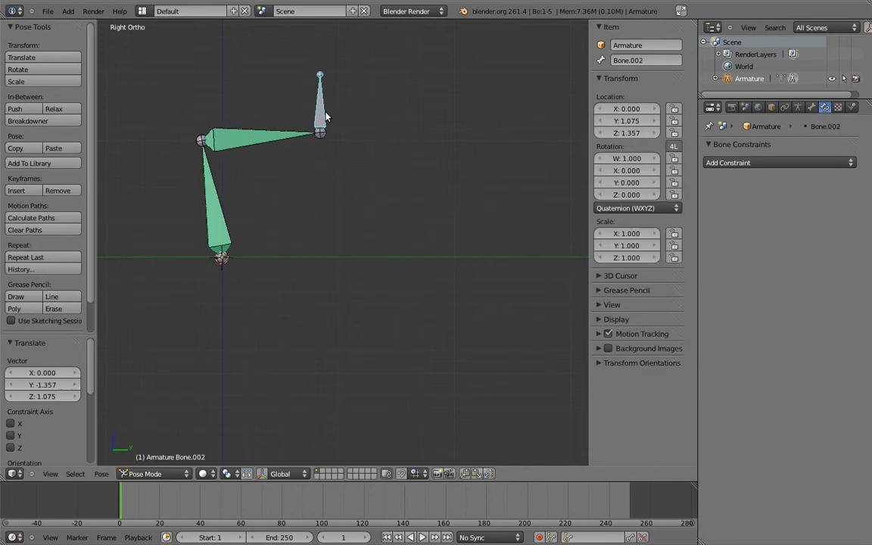
right_click(218, 199)
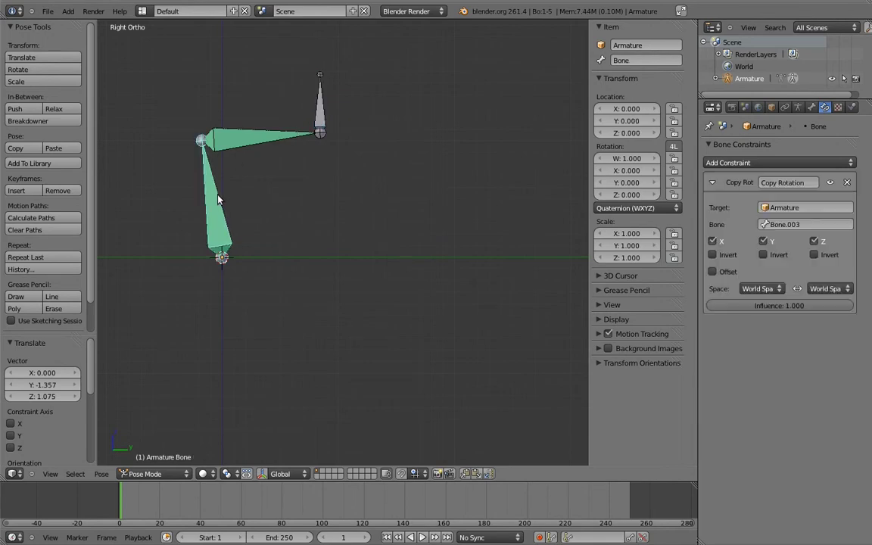
drag(746, 305, 539, 290)
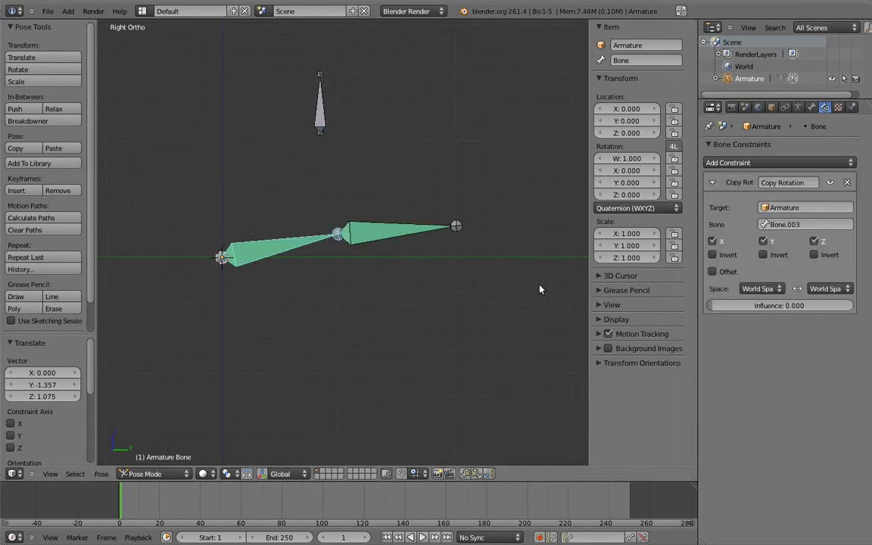
right_click(407, 233)
drag(839, 306, 530, 299)
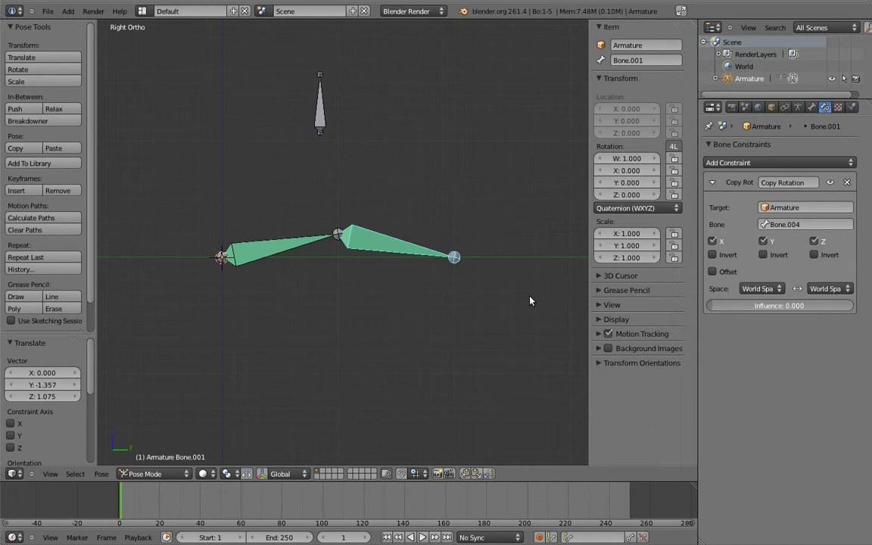
Step: Rotate Bone downward and Bone.001 to point up and right
right_click(276, 246)
key(r)
click(311, 360)
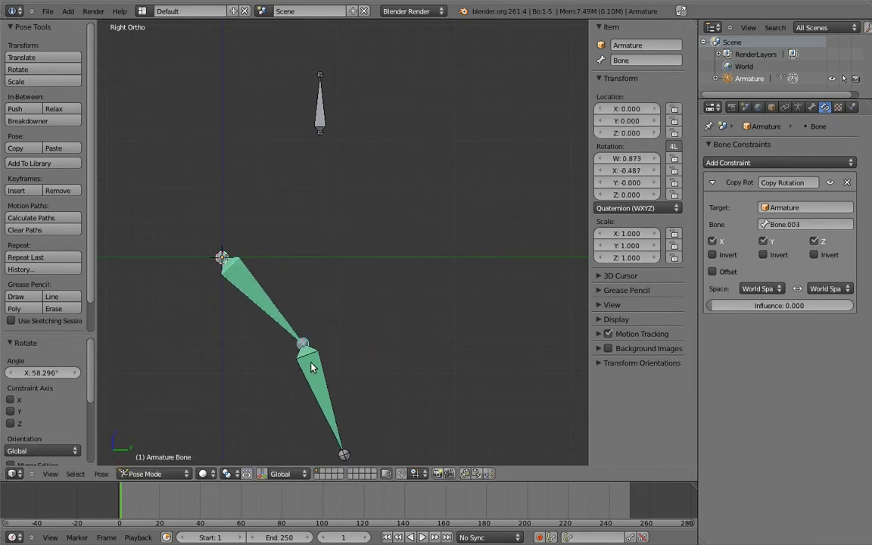
right_click(331, 406)
key(r)
click(365, 225)
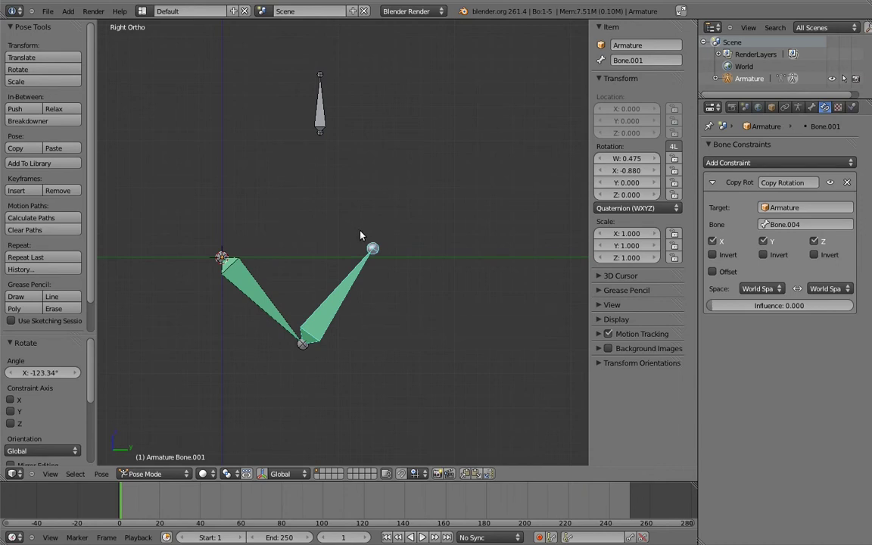
Step: Restore Copy Rotation influence to 1.0 on Bone.001 and Bone
drag(715, 305, 840, 306)
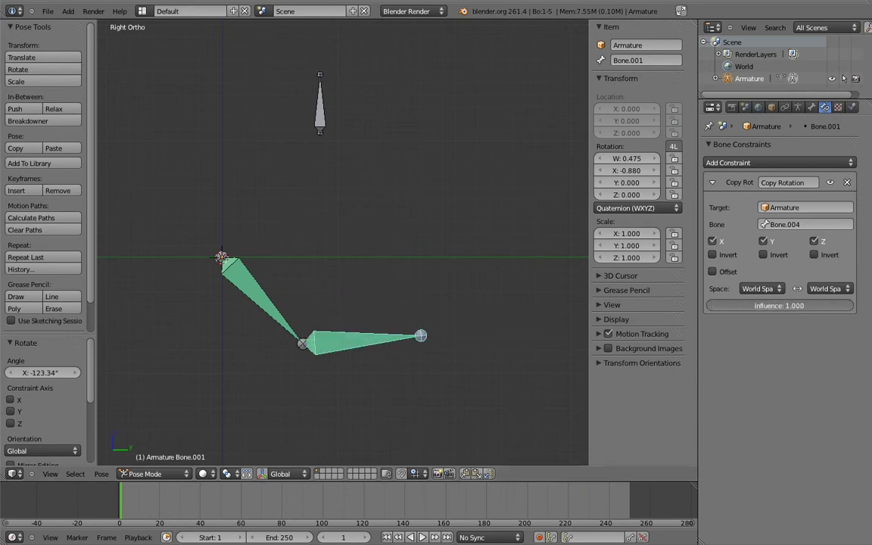
right_click(268, 312)
drag(717, 306, 840, 306)
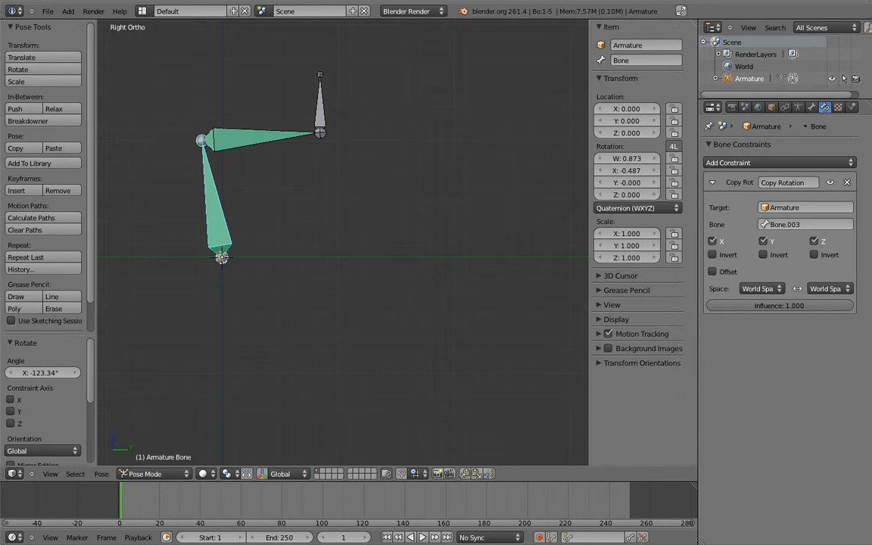
right_click(426, 191)
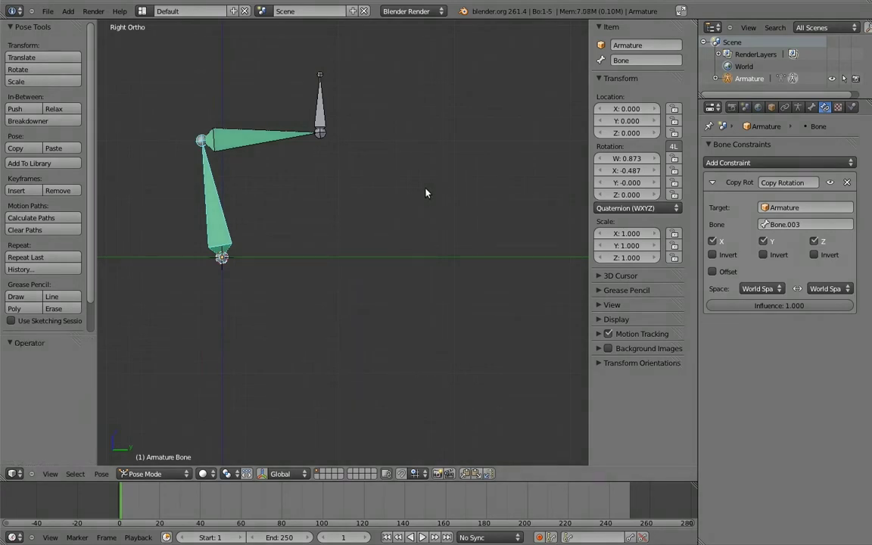
Step: Clear the pose, then in Edit Mode drag Bone.002's tip down-right so it lies flat past the arm
key(a)
key(a)
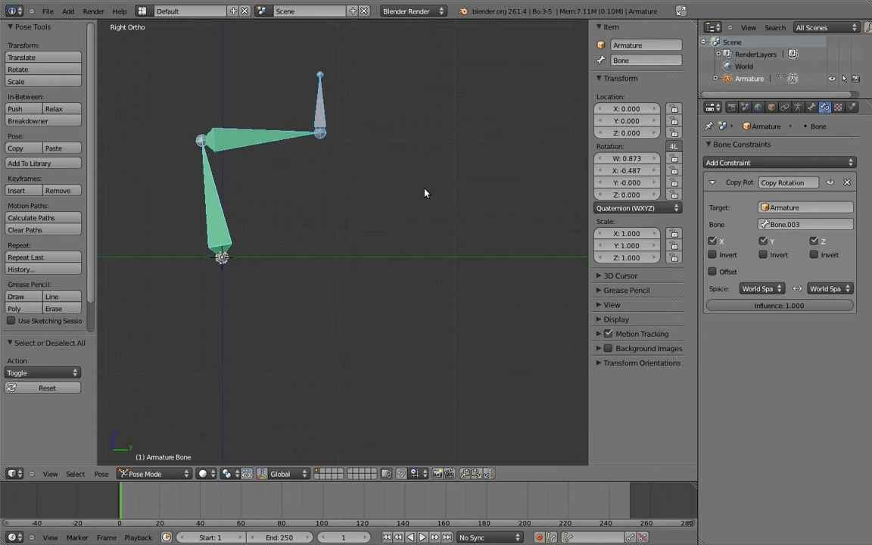
key(alt+r)
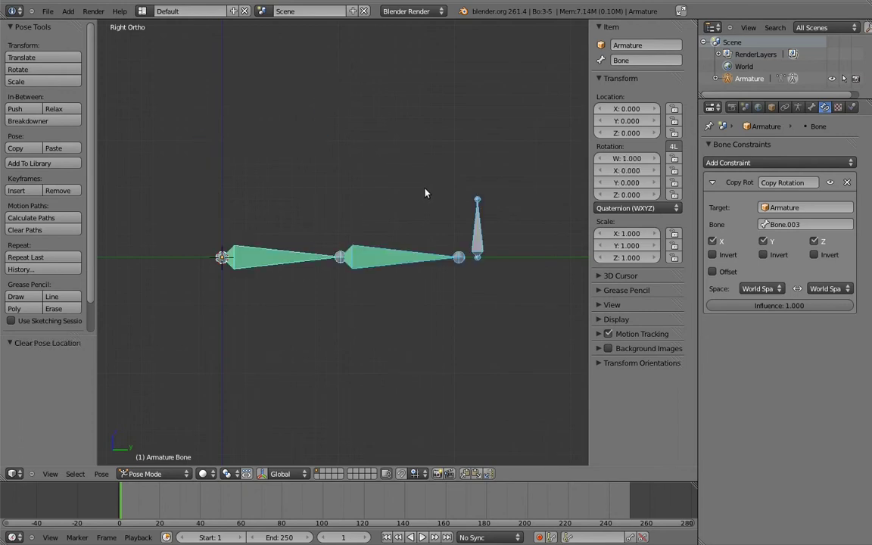
key(a)
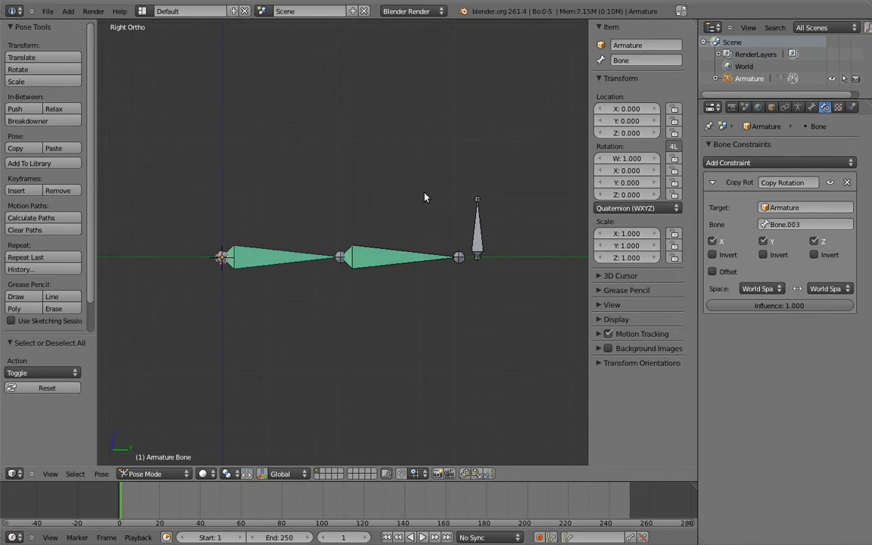
key(Tab)
right_click(477, 199)
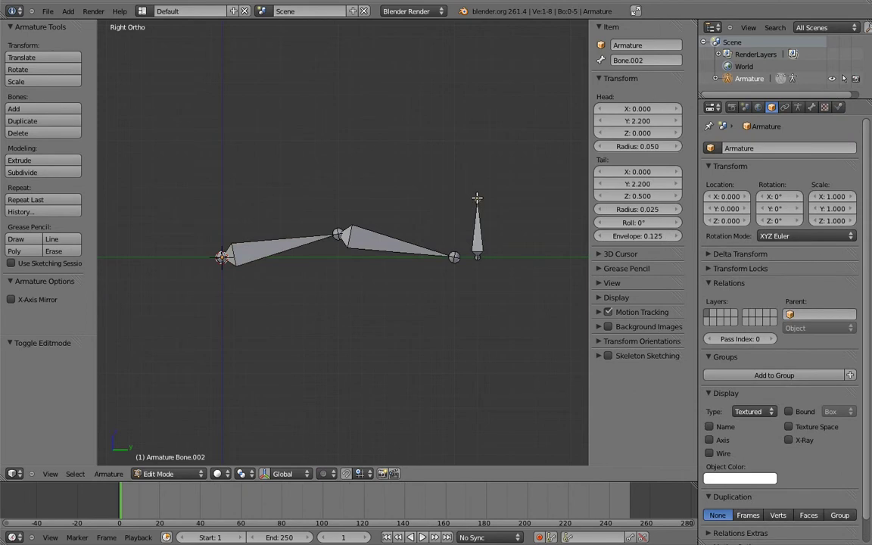
key(g)
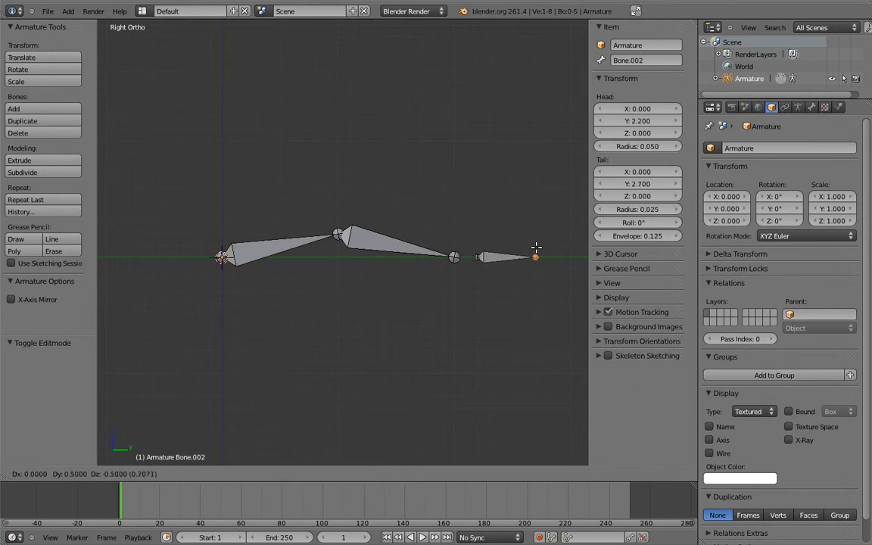
click(536, 249)
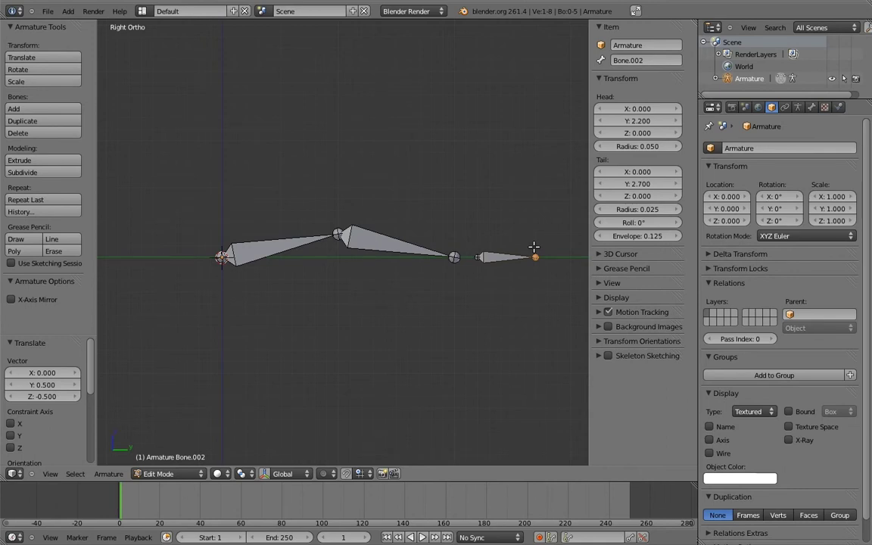
Step: Duplicate a bone as Bone.005 at the forearm's end and parent it, connected, to Bone.001
key(shift+d)
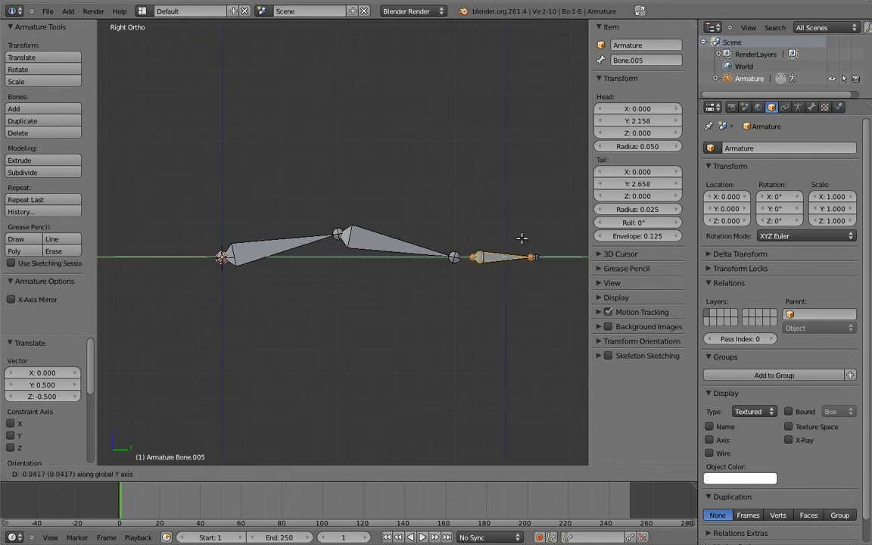
click(503, 236)
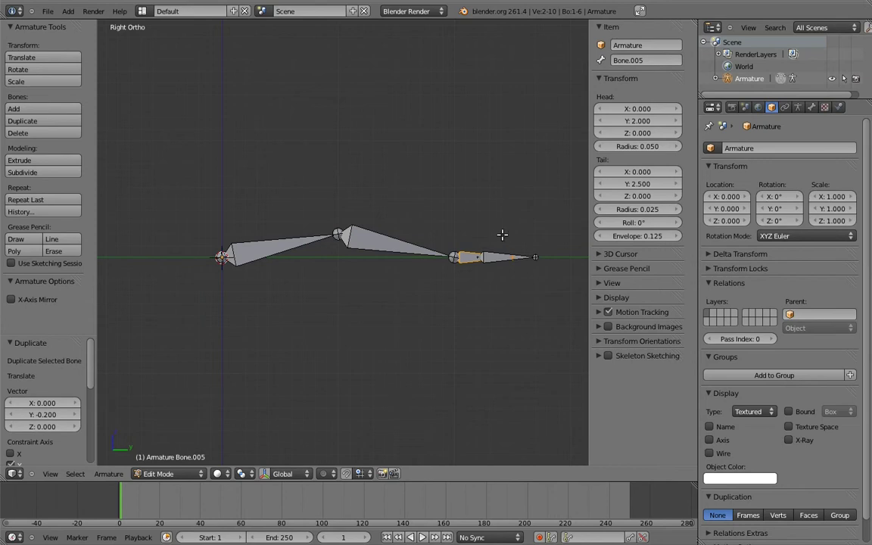
shift+right_click(425, 243)
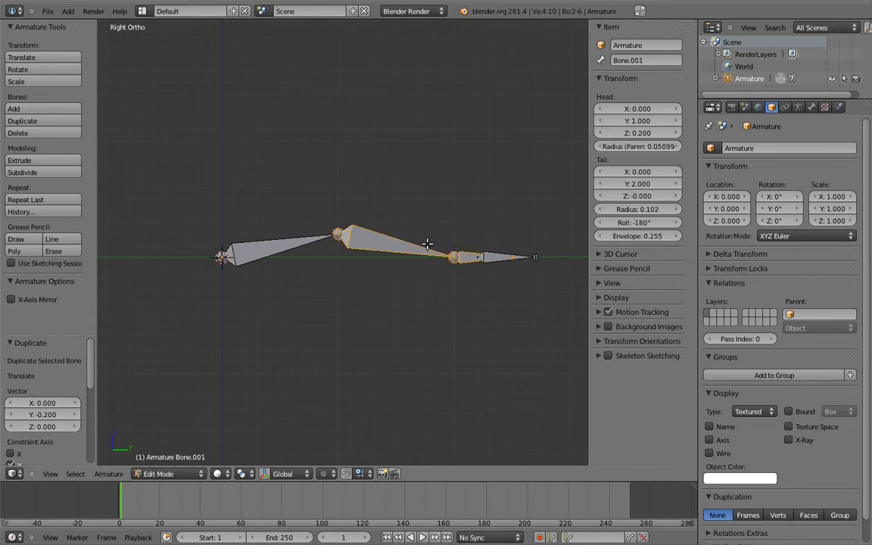
key(ctrl+p)
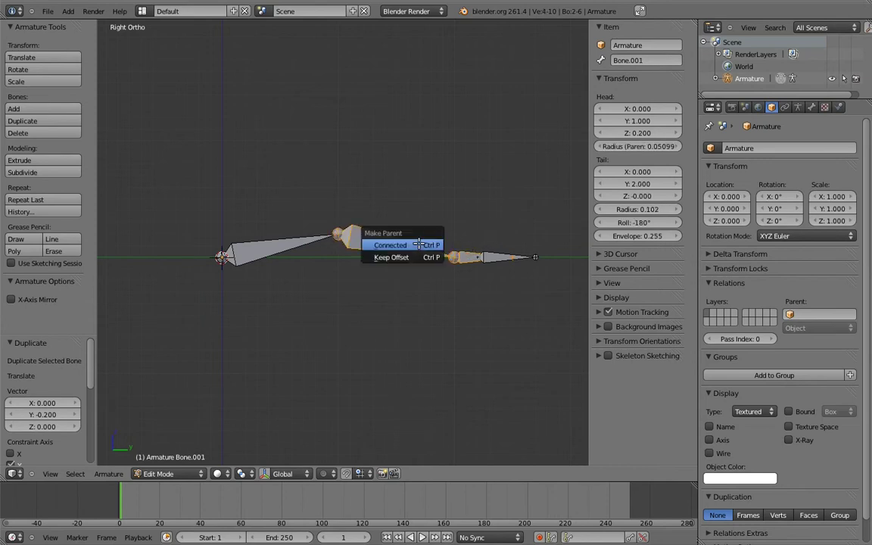
click(422, 243)
Step: In Pose Mode, add a Copy Rotation constraint to Bone.005
key(ctrl+Tab)
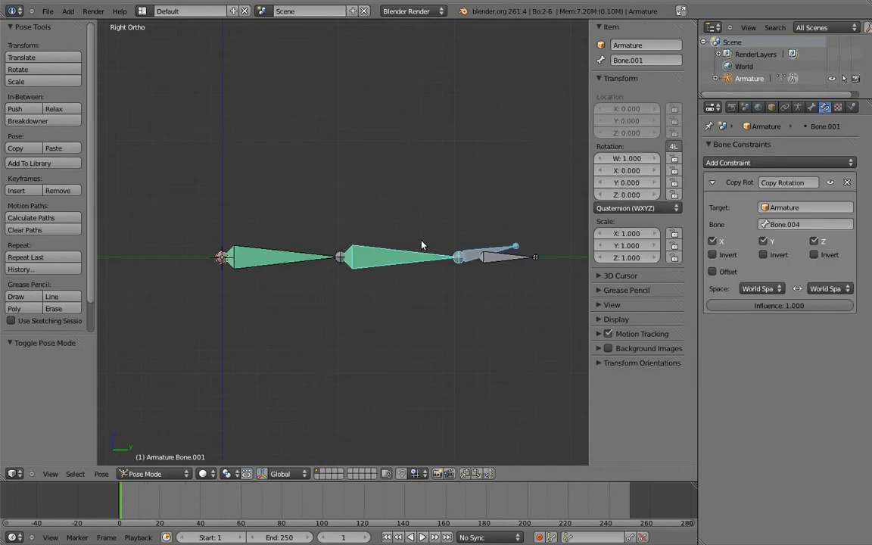
right_click(508, 250)
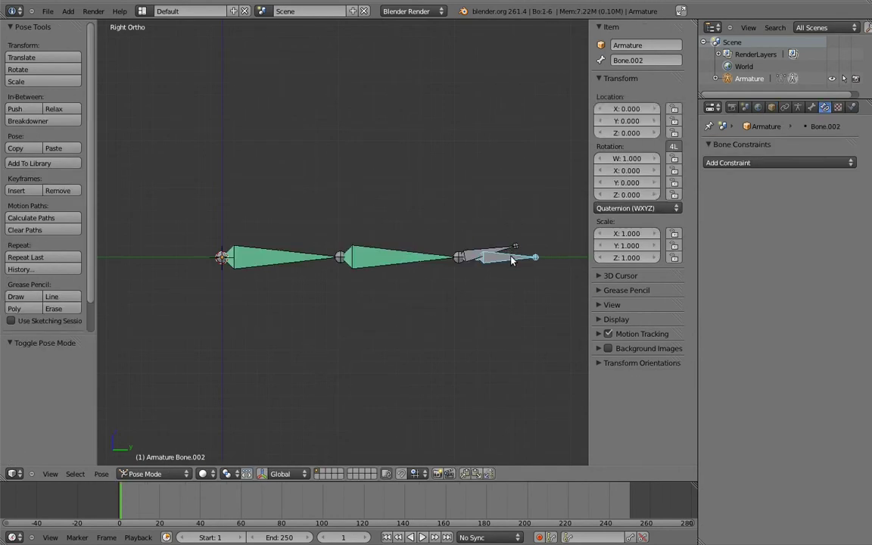
key(ctrl+shift+c)
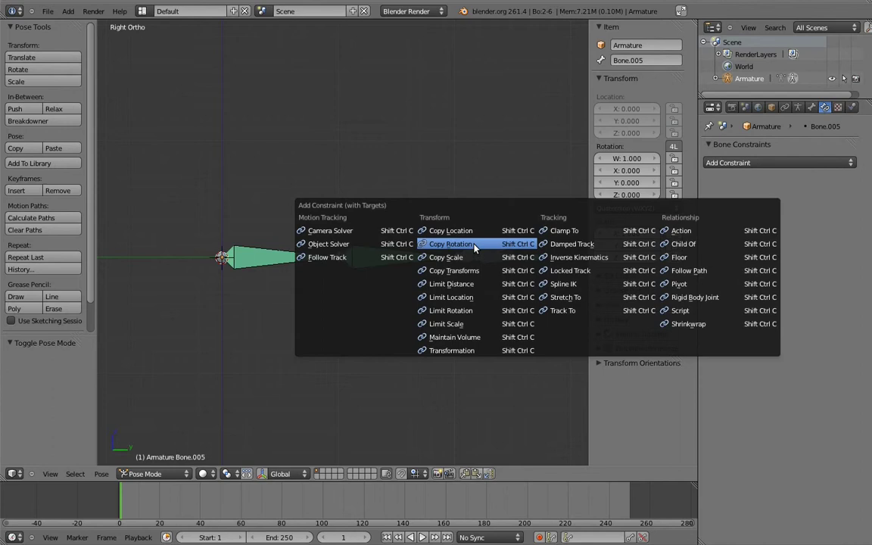
click(475, 248)
Step: Move and rotate controller Bone.002 to test how the chain follows
right_click(532, 258)
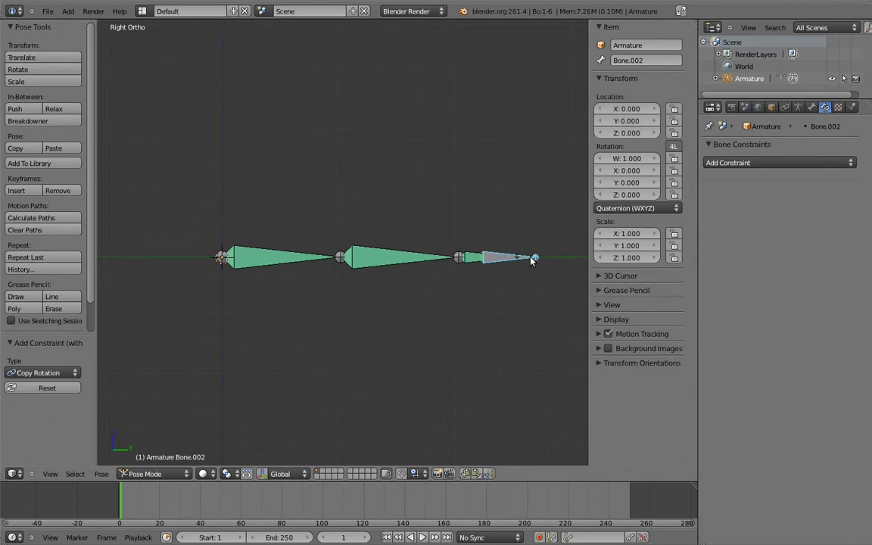
key(g)
click(345, 181)
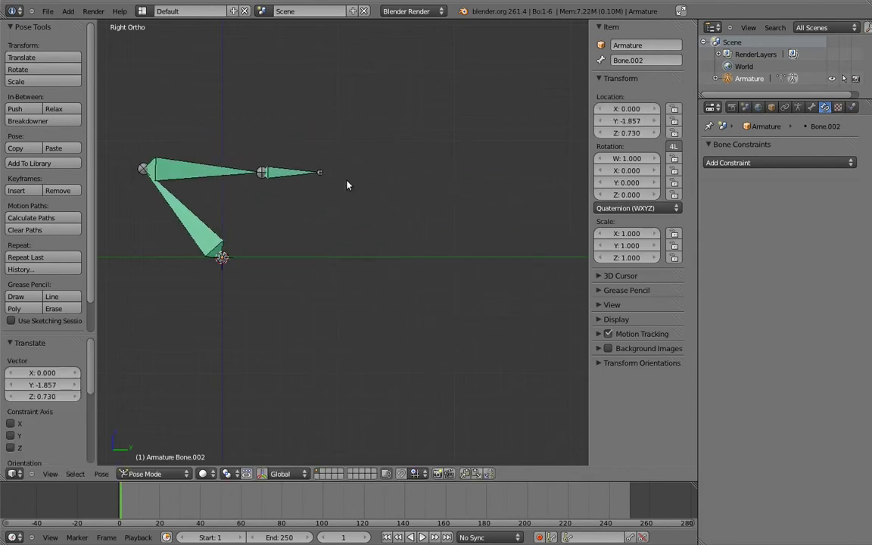
key(r)
click(238, 93)
key(g)
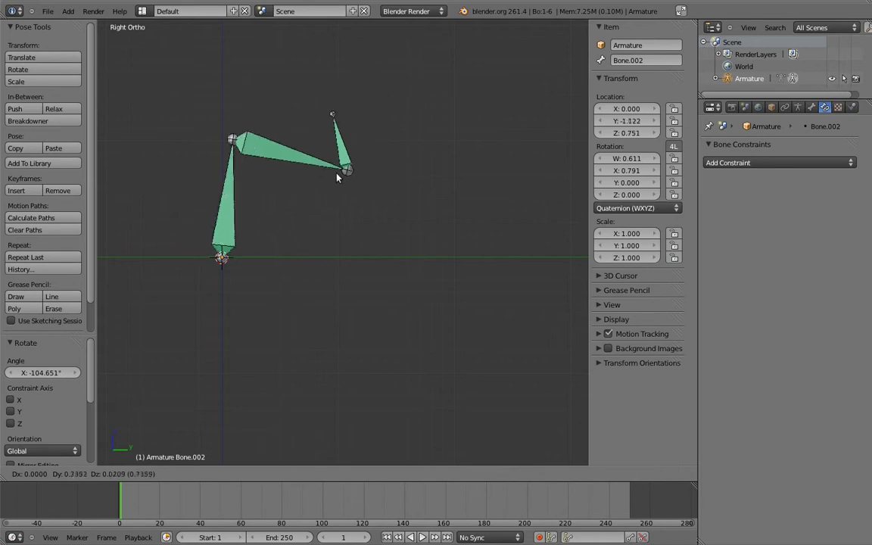
click(348, 177)
Step: Set Copy Rotation influence to 0 on Bone, Bone.001 and Bone.005
right_click(236, 195)
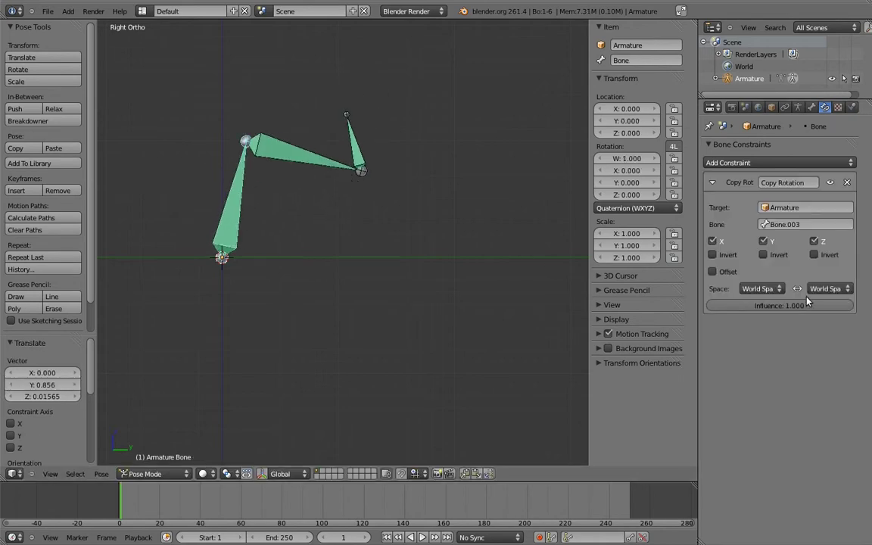
drag(805, 306, 418, 263)
right_click(423, 258)
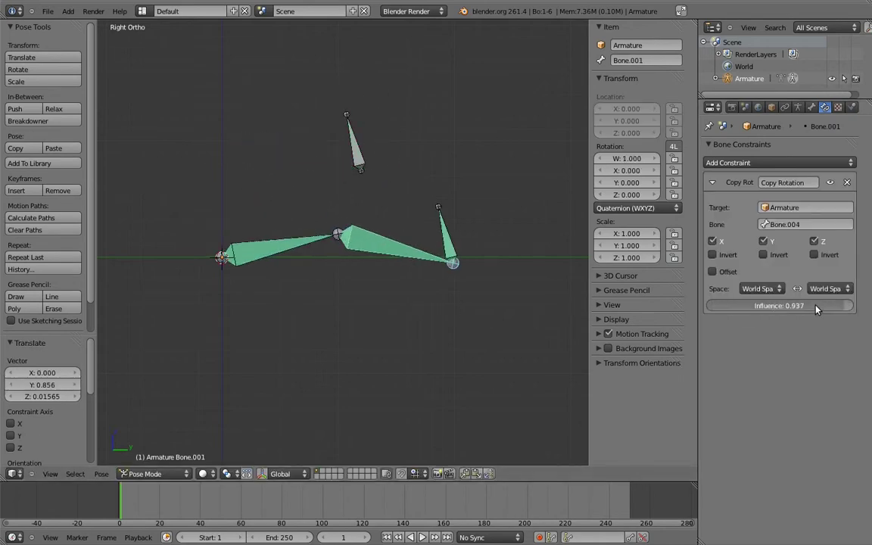
drag(733, 306, 408, 286)
right_click(436, 220)
drag(823, 306, 443, 306)
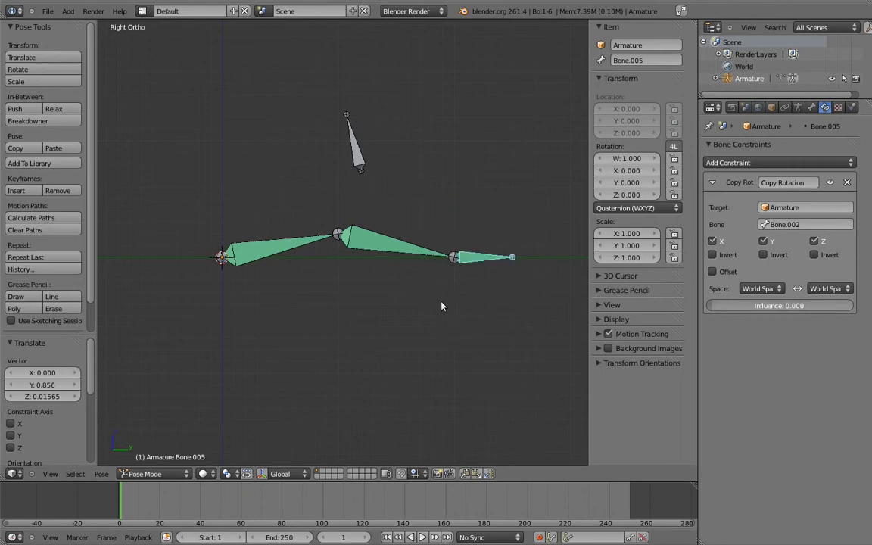
Step: Rotate forearm Bone.001 downward and select hand bone Bone.005
right_click(311, 247)
key(r)
click(359, 346)
right_click(359, 346)
Step: Rotate hand bone Bone.005 about -95° so it points to the right
key(r)
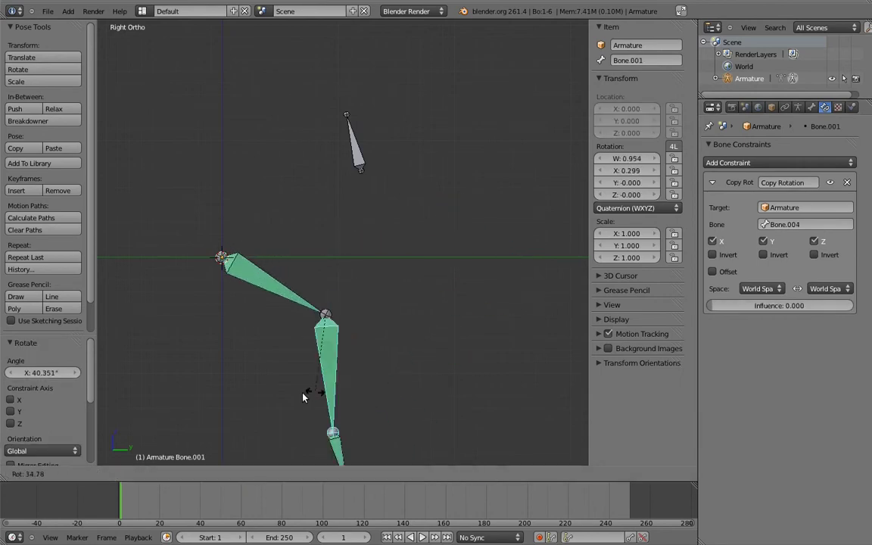
click(340, 418)
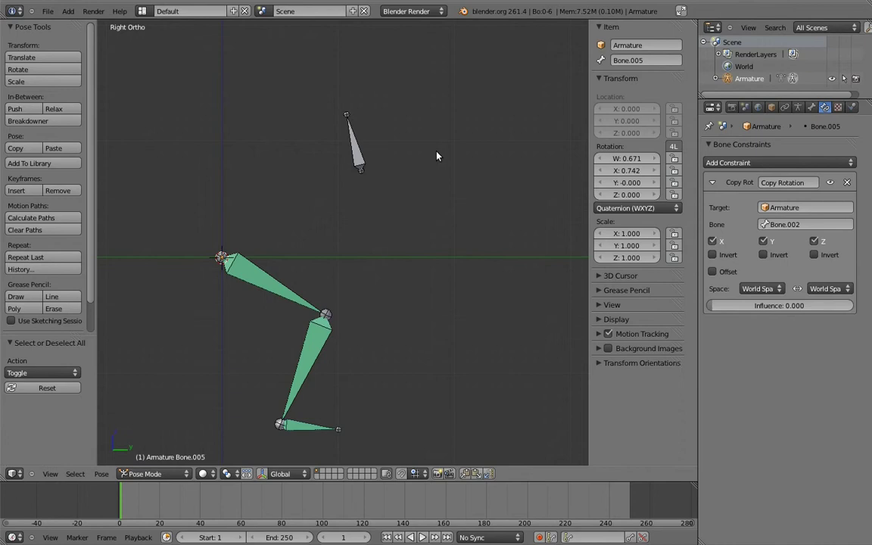
Step: Clear the pose rotations and locations of all bones, then deselect them
key(a)
key(alt+r)
key(alt+g)
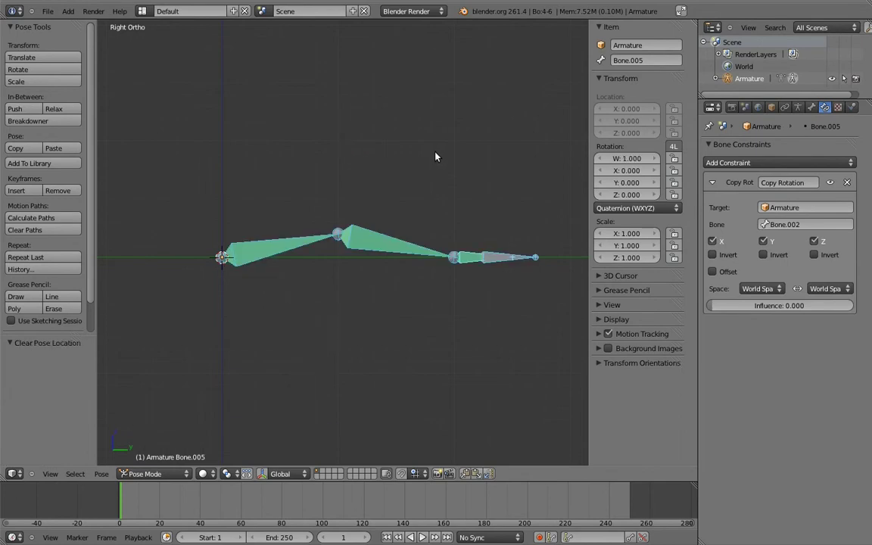
key(a)
Step: Delete the Copy Rotation constraints from Bone, Bone.001 and Bone.005
right_click(306, 242)
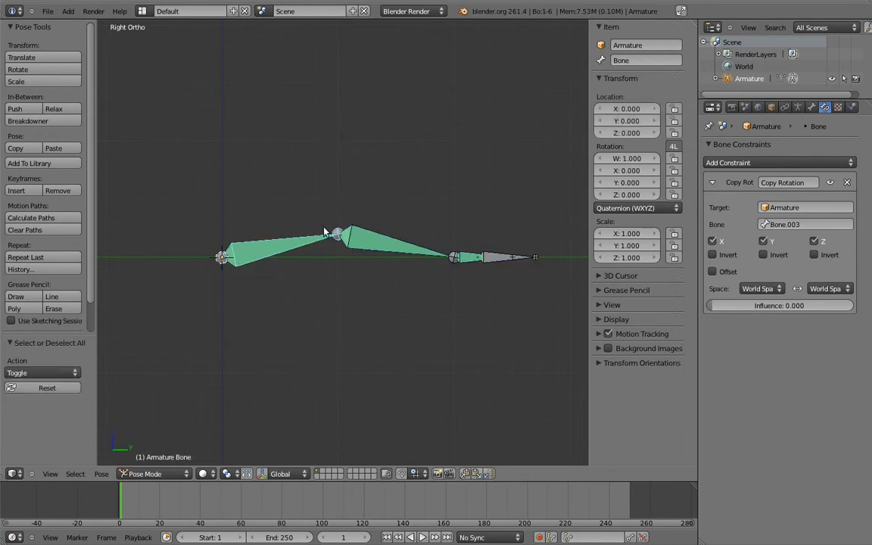
click(847, 182)
right_click(415, 240)
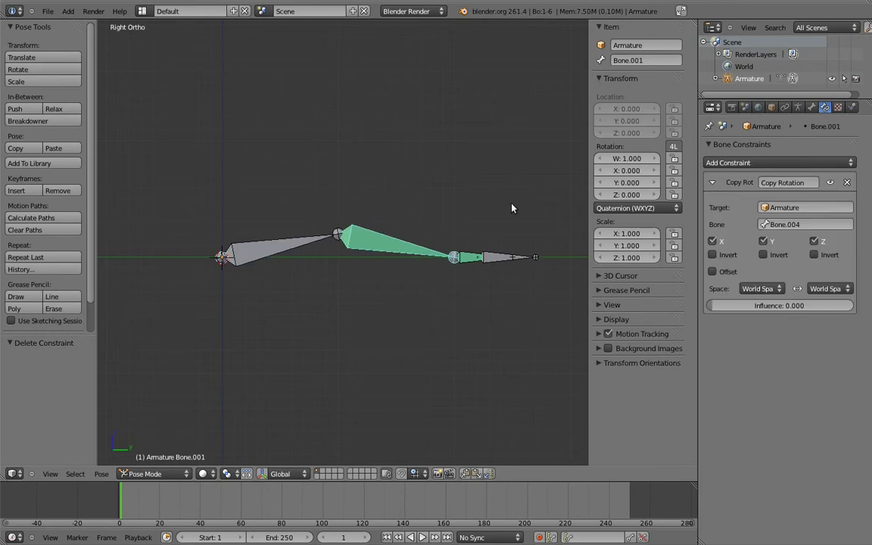
click(847, 183)
right_click(468, 259)
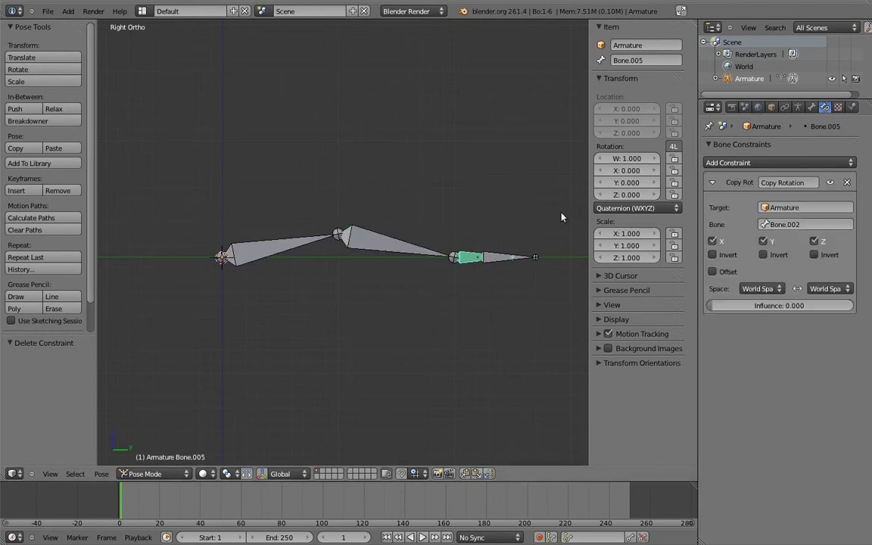
click(848, 182)
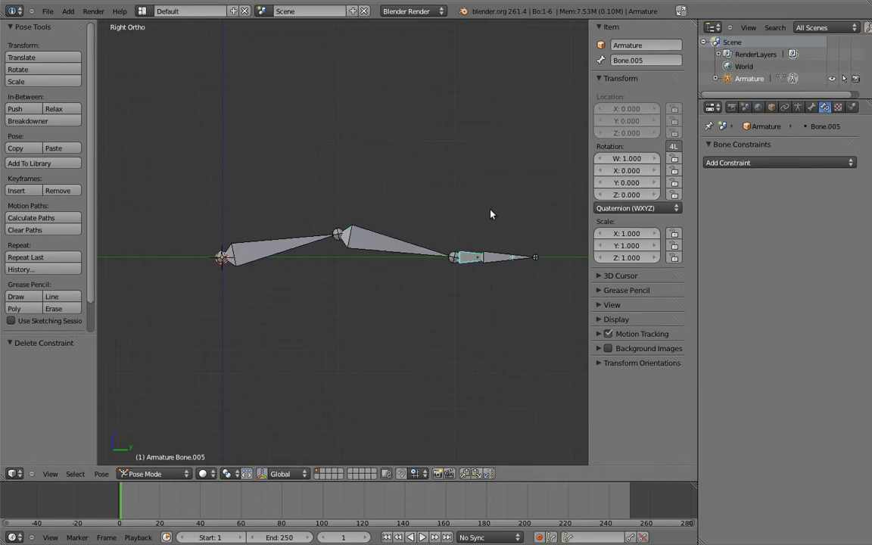
Step: Move the tip bone Bone.002 to a hidden bone layer
right_click(529, 258)
key(m)
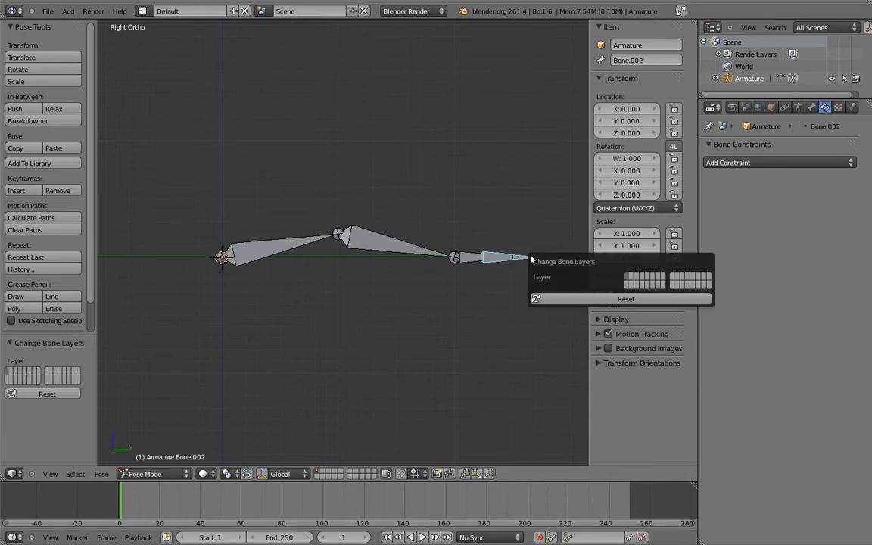
click(636, 276)
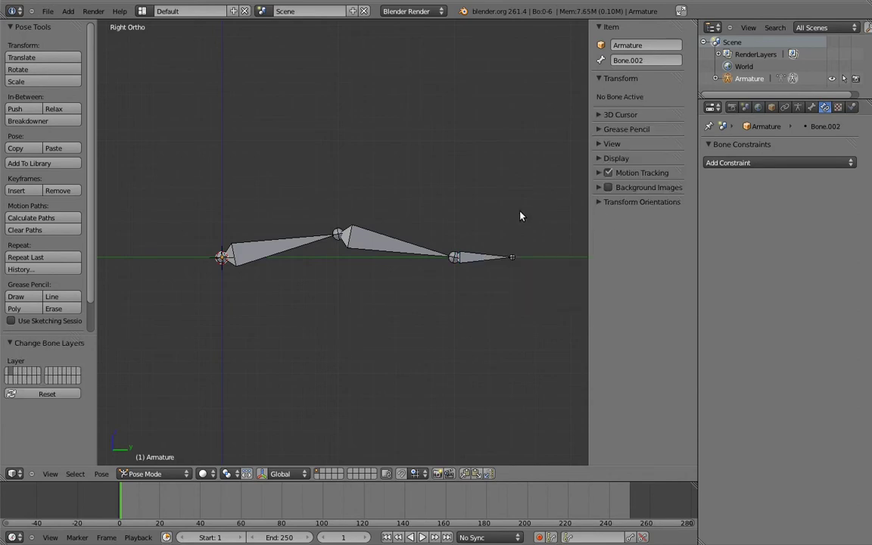
Step: Duplicate the three-bone arm chain 0.5 up on Z and move the copy to another bone layer
key(a)
key(Tab)
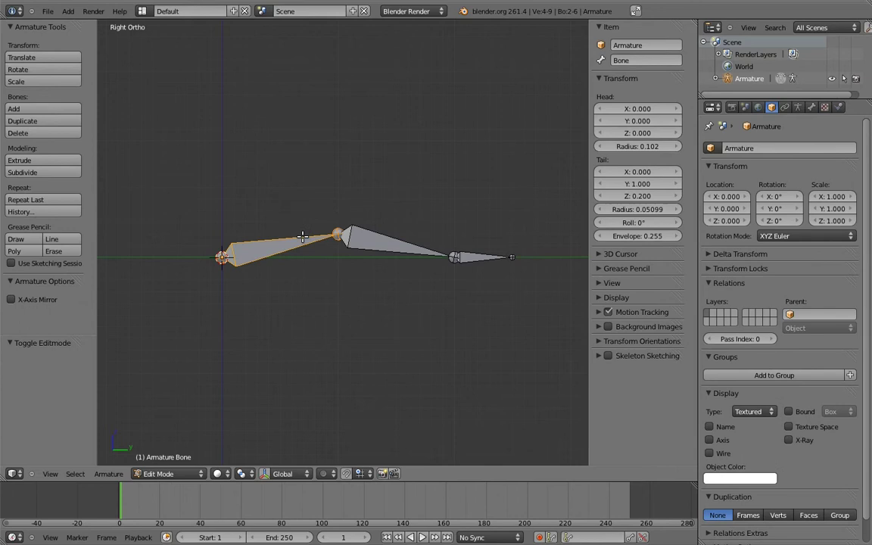
key(shift+d)
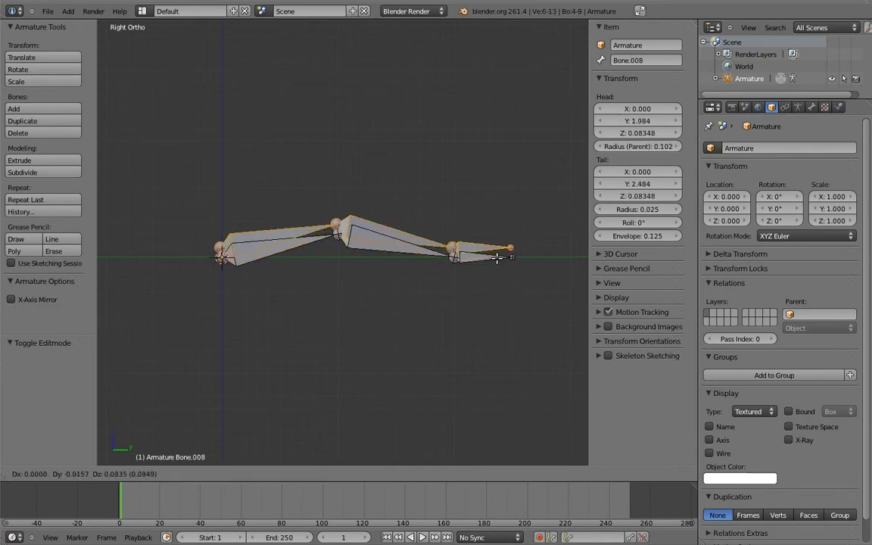
key(z)
click(507, 212)
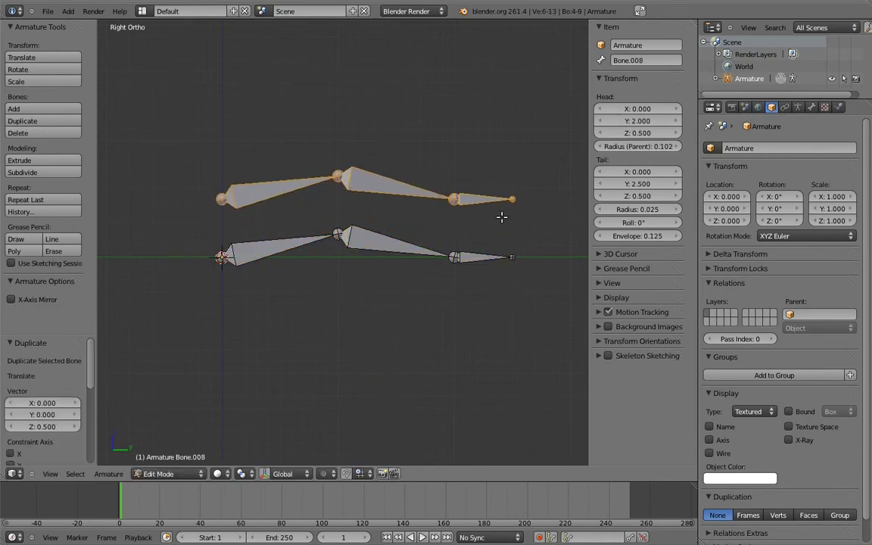
key(m)
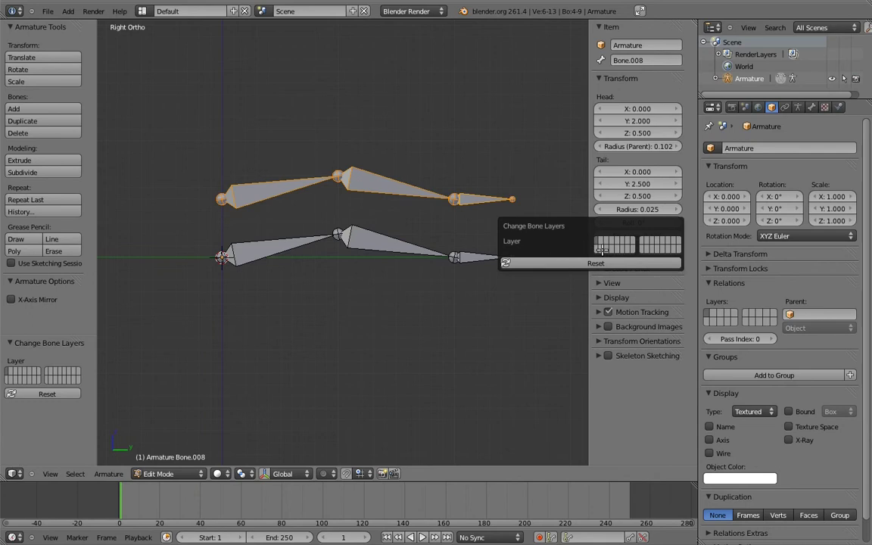
click(603, 240)
key(ctrl+Tab)
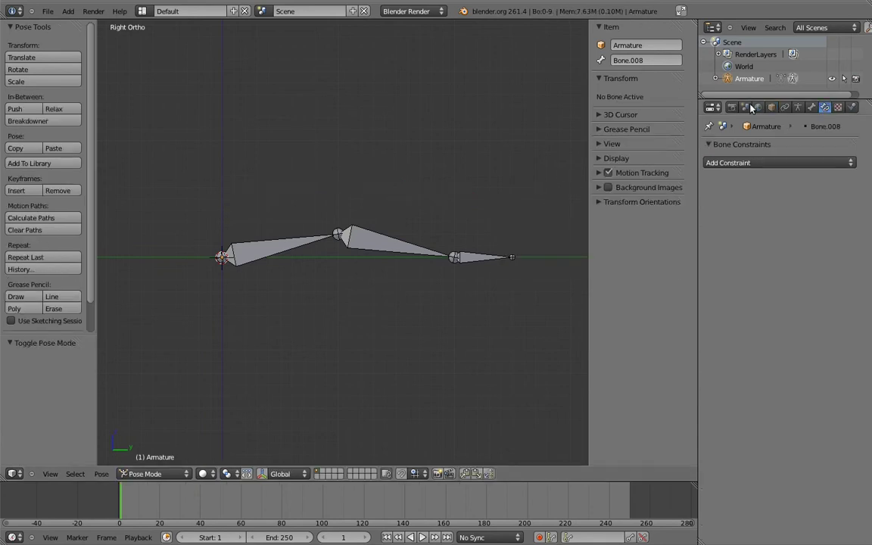
Step: Show the duplicate chain's layer and make the duplicate upper arm copy the original's rotation
click(797, 107)
shift+click(719, 220)
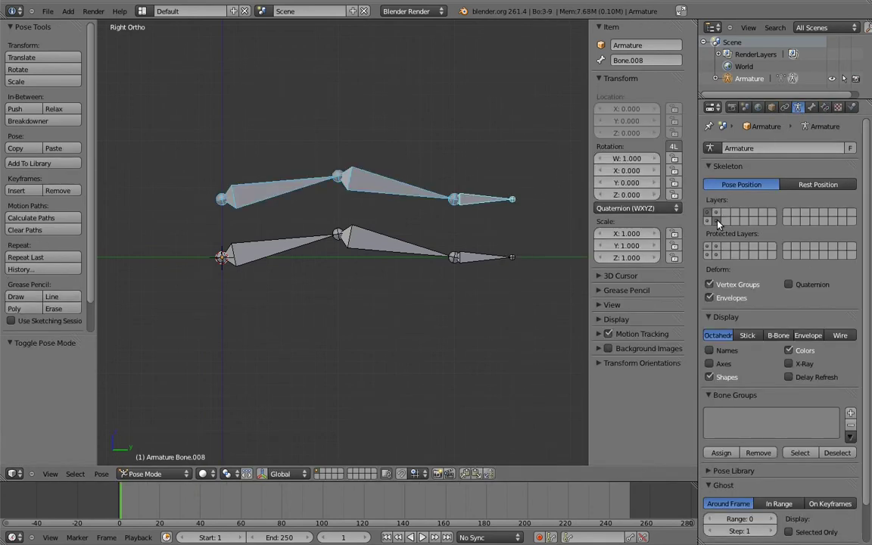
click(277, 254)
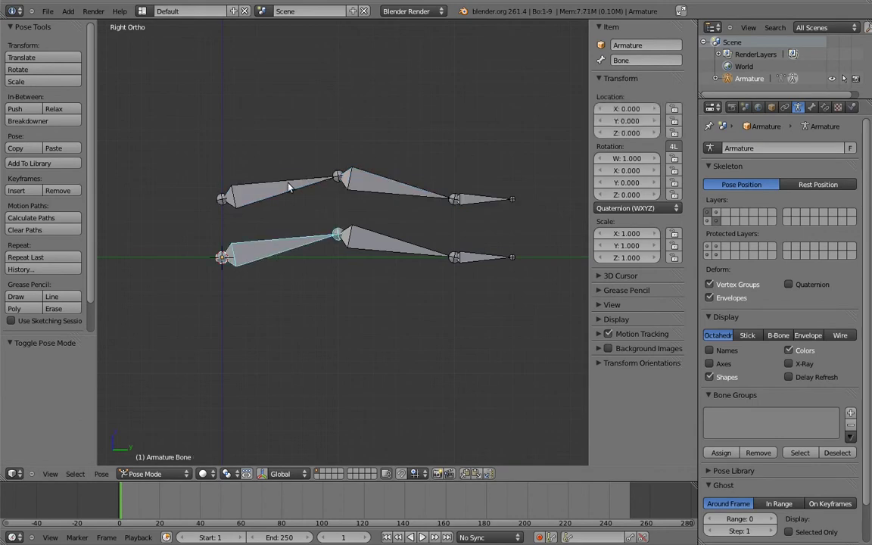
shift+click(277, 190)
key(ctrl+shift+c)
click(278, 189)
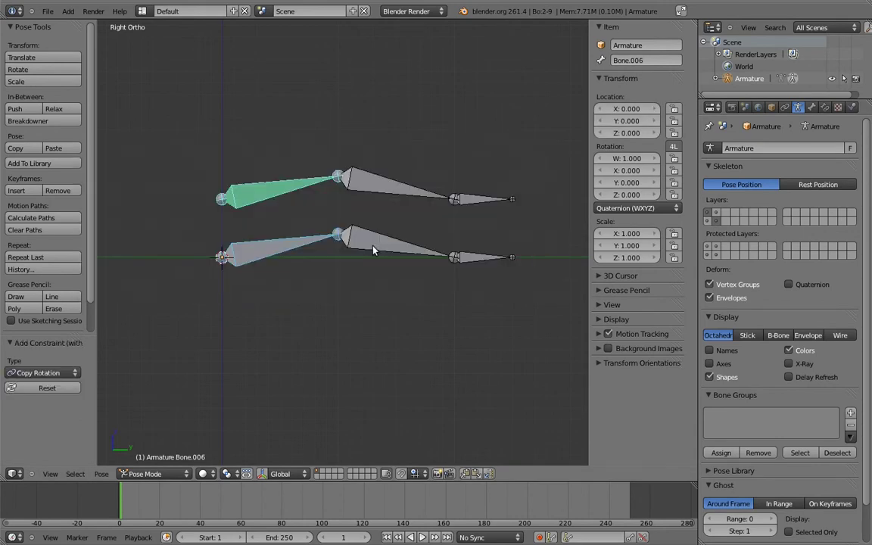
Step: Add Copy Rotation constraints so the duplicate forearm and hand follow their originals
click(374, 248)
shift+click(389, 188)
key(ctrl+shift+c)
click(383, 191)
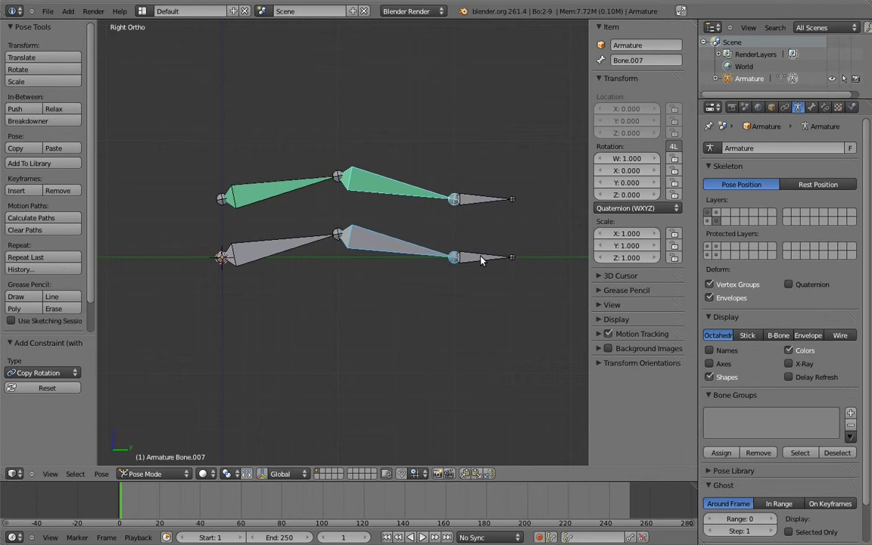
click(482, 257)
shift+click(484, 205)
key(ctrl+shift+c)
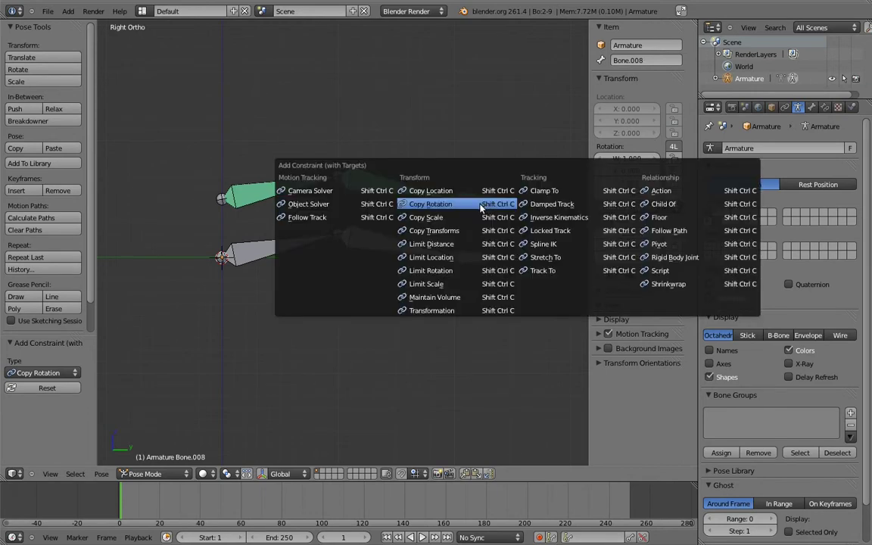
click(483, 205)
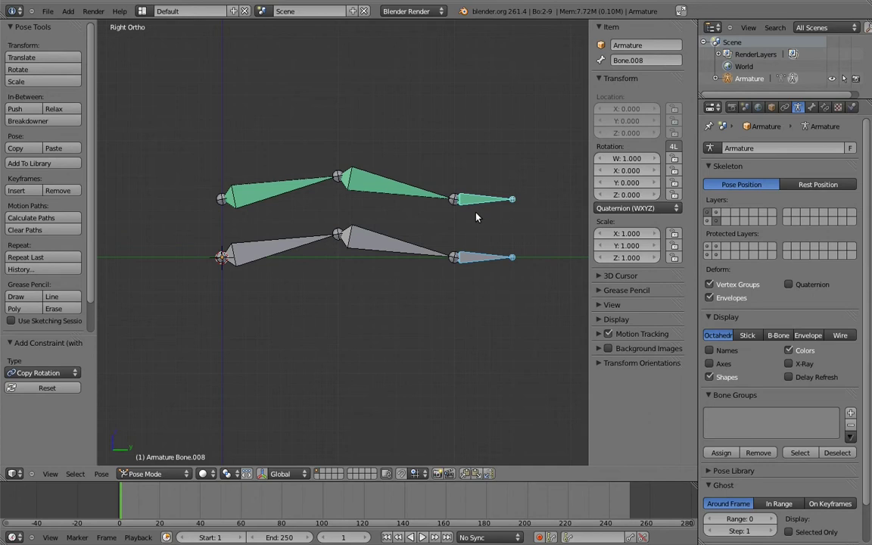
Step: Rename the duplicate bones' Copy Rotation constraints to 'FK'
click(824, 107)
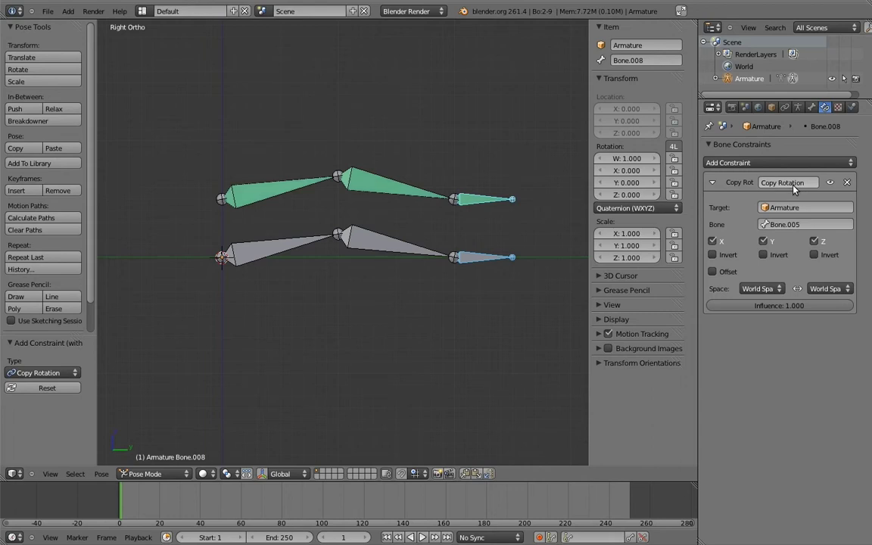
click(793, 184)
key(BackSpace)
text(FK)
key(Return)
right_click(409, 189)
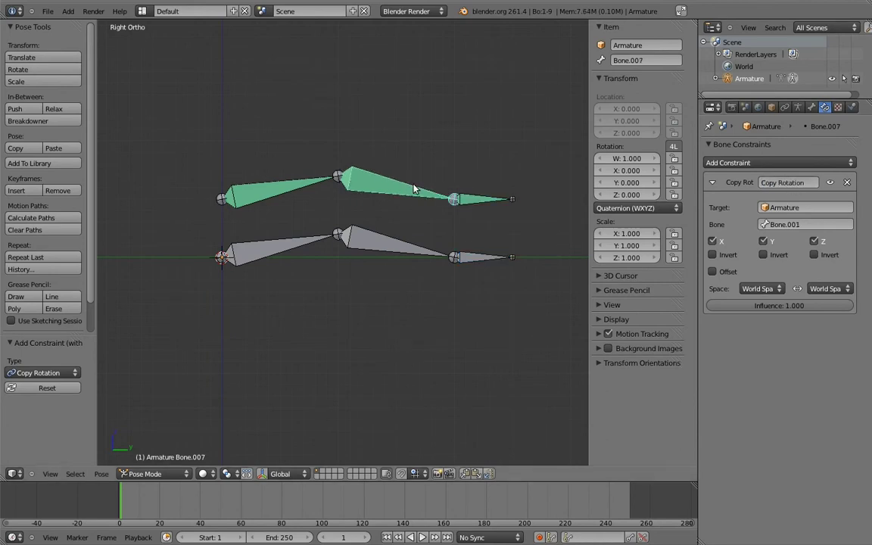
right_click(303, 190)
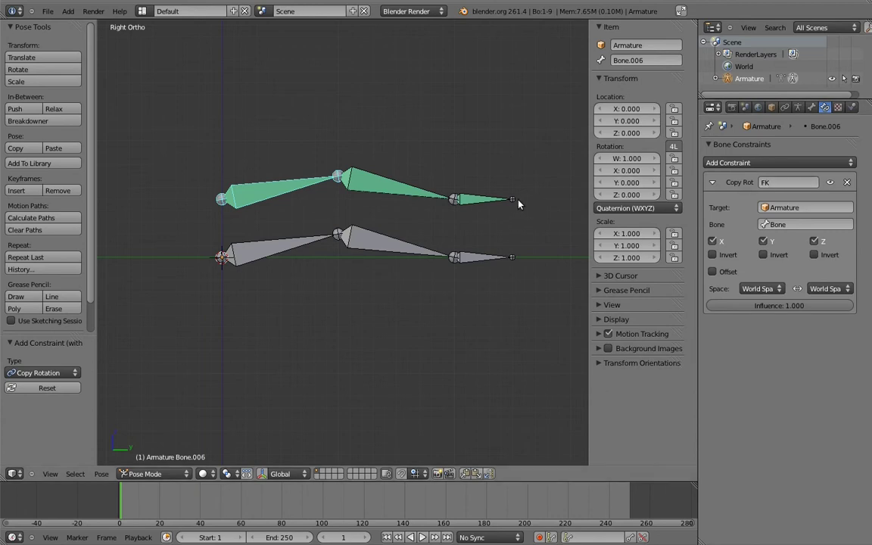
Step: Show the IK chain's layer and make the duplicate upper arm copy the IK upper arm's rotation
click(798, 107)
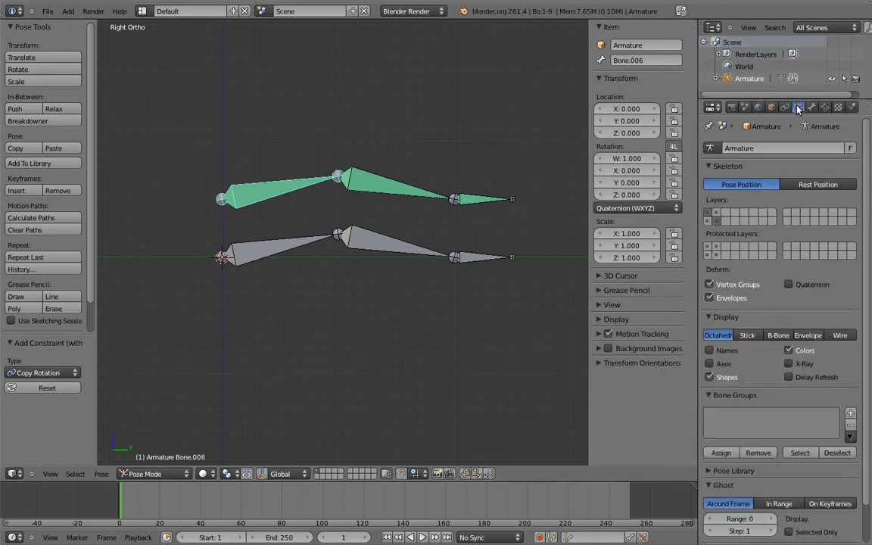
click(709, 215)
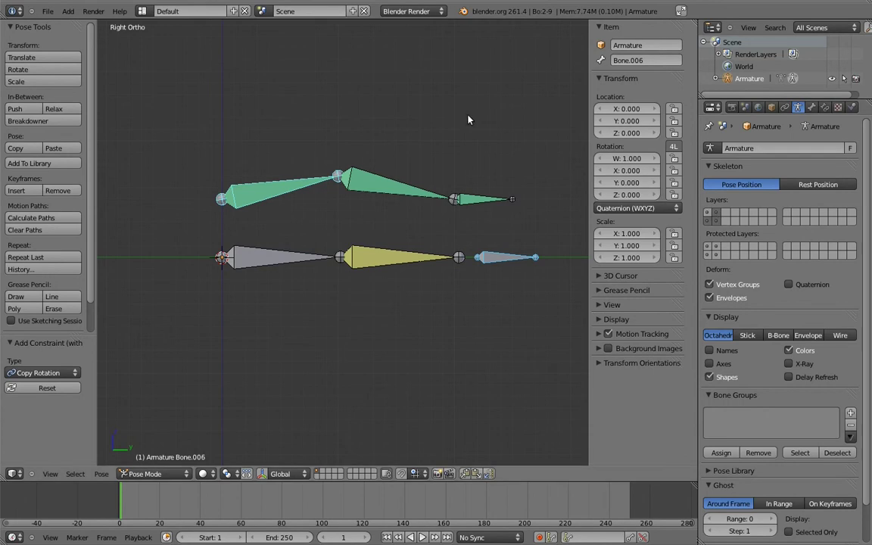
right_click(296, 254)
shift+right_click(304, 184)
key(ctrl+shift+c)
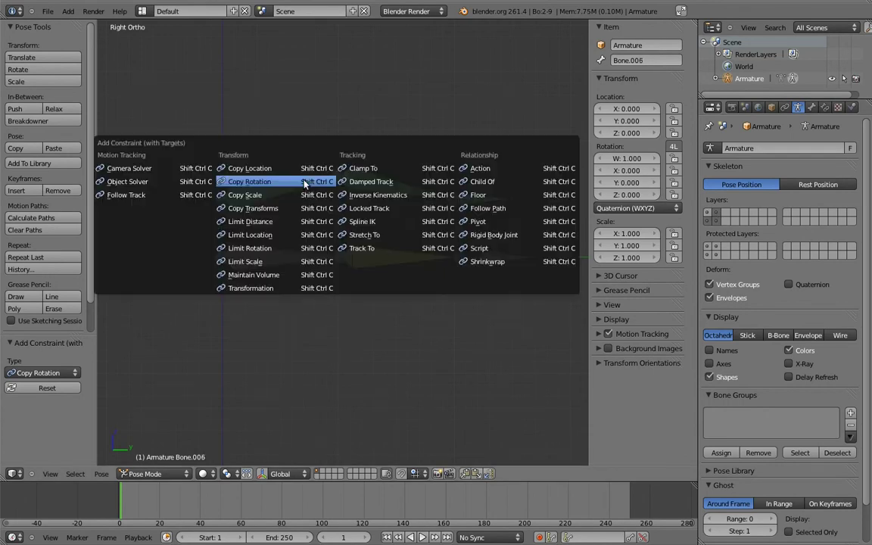
click(303, 182)
Step: Add Copy Rotation constraints so the duplicate forearm and hand follow the IK chain
right_click(384, 261)
shift+right_click(393, 214)
key(ctrl+shift+c)
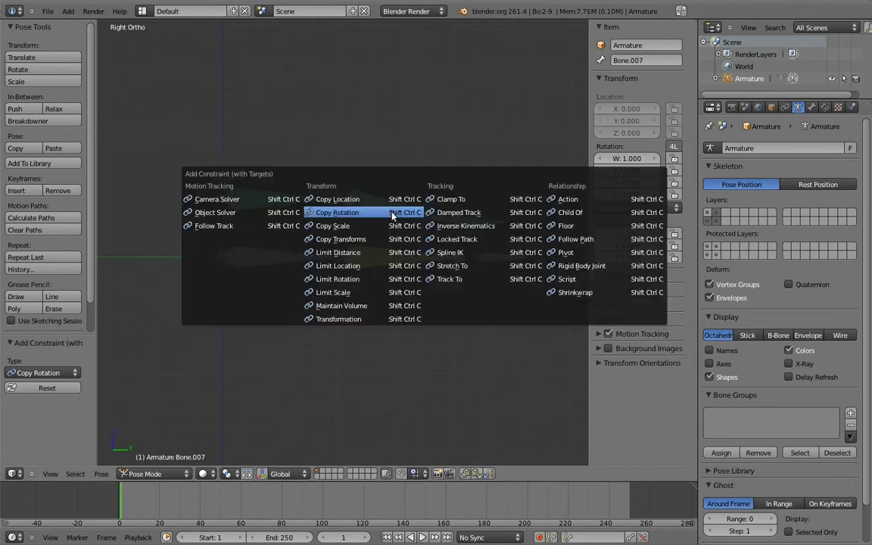
click(390, 214)
right_click(497, 262)
shift+right_click(486, 199)
key(ctrl+shift+c)
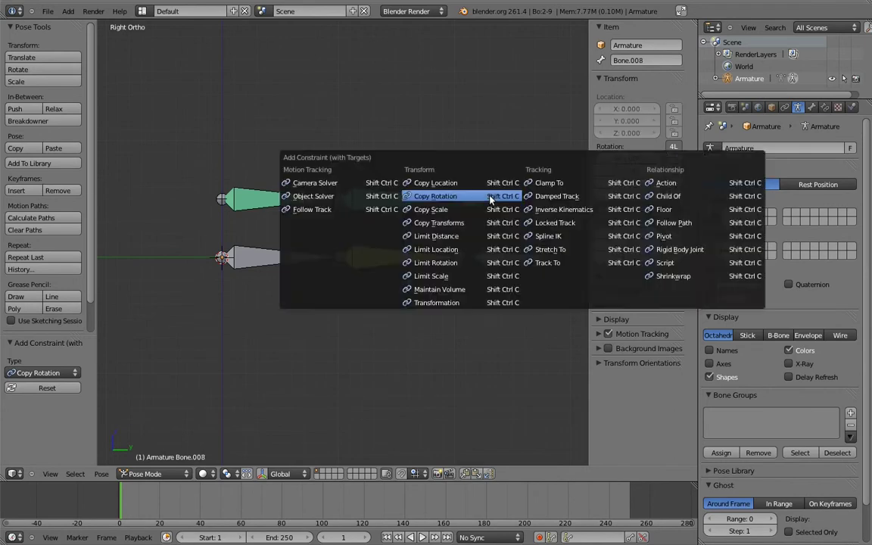
click(487, 199)
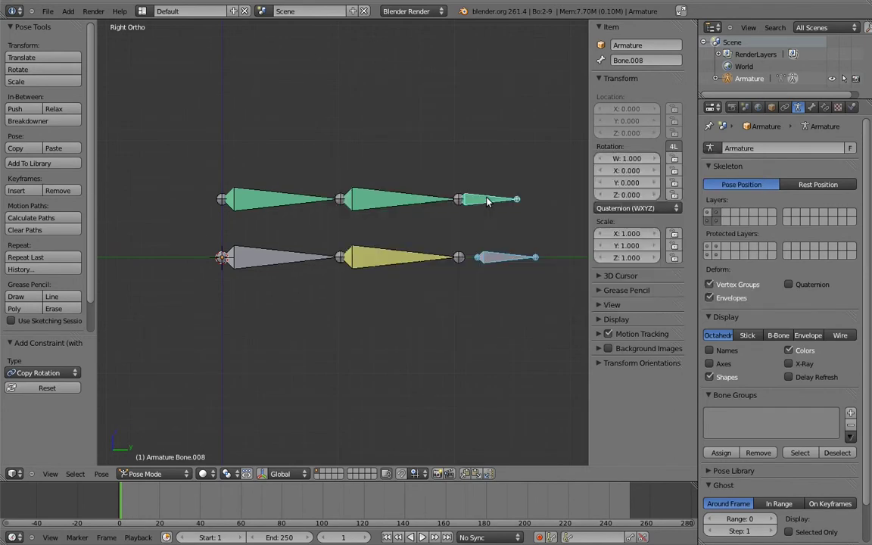
Step: Rename the duplicate bones' second rotation constraints to 'IK'
click(825, 106)
click(773, 329)
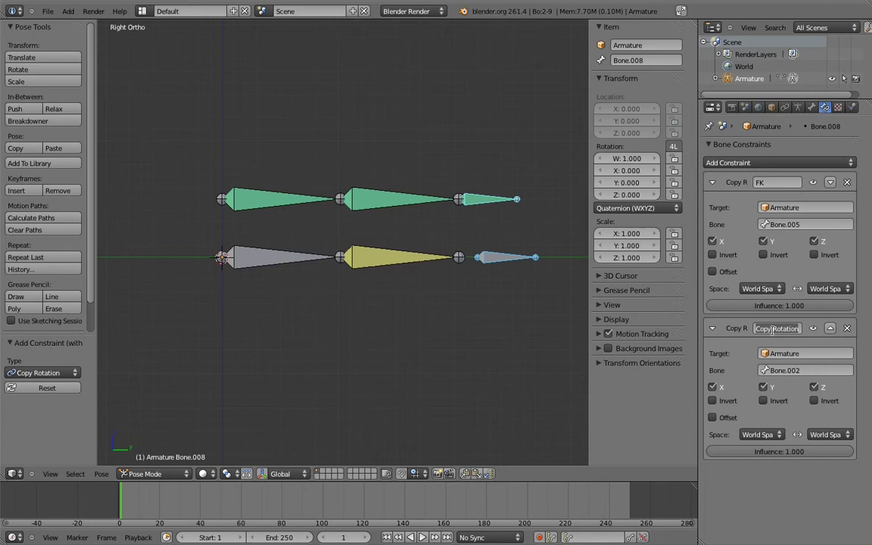
text(IK)
key(Return)
right_click(375, 197)
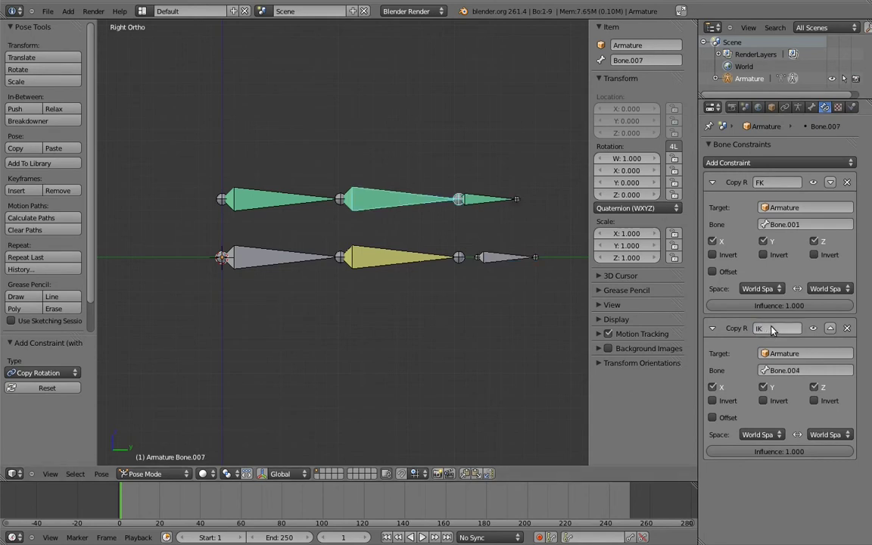
right_click(287, 198)
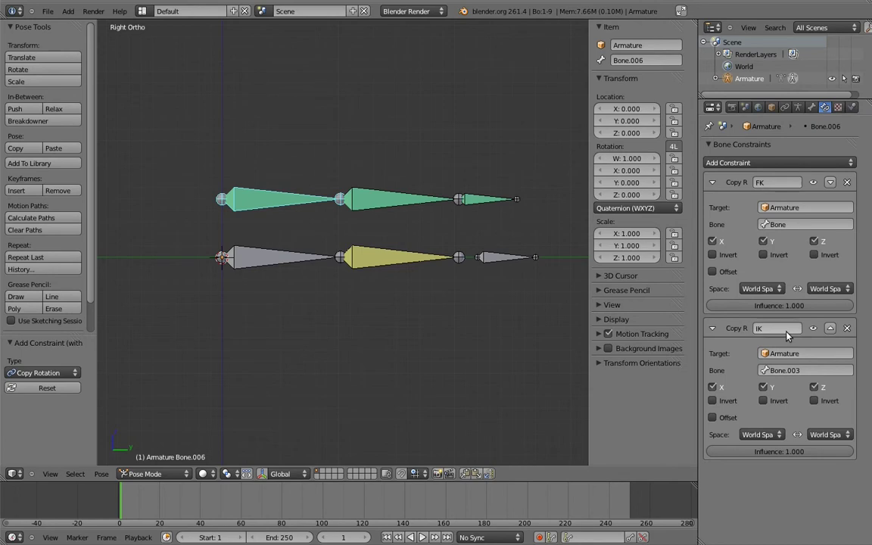
Step: Show the original arm's layer and move the tip bone Bone.002 up to bend the arm
click(798, 107)
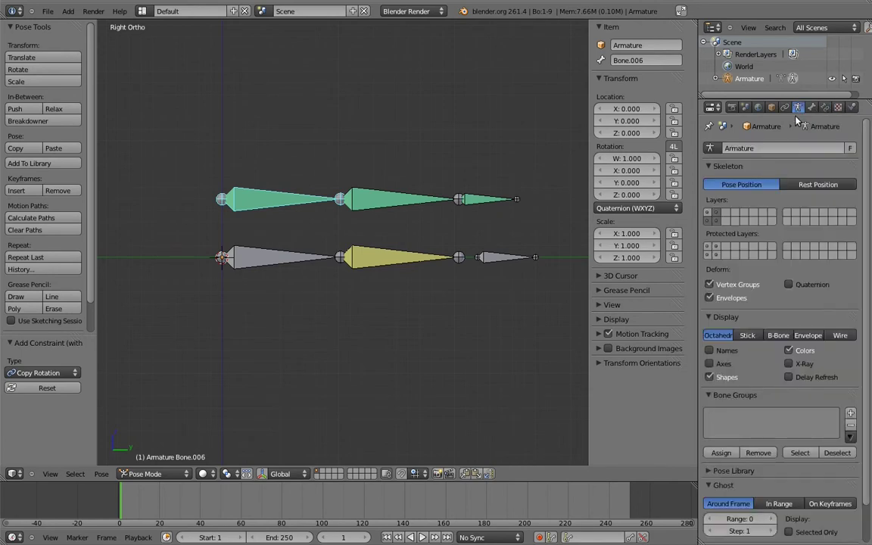
shift+click(708, 218)
right_click(530, 257)
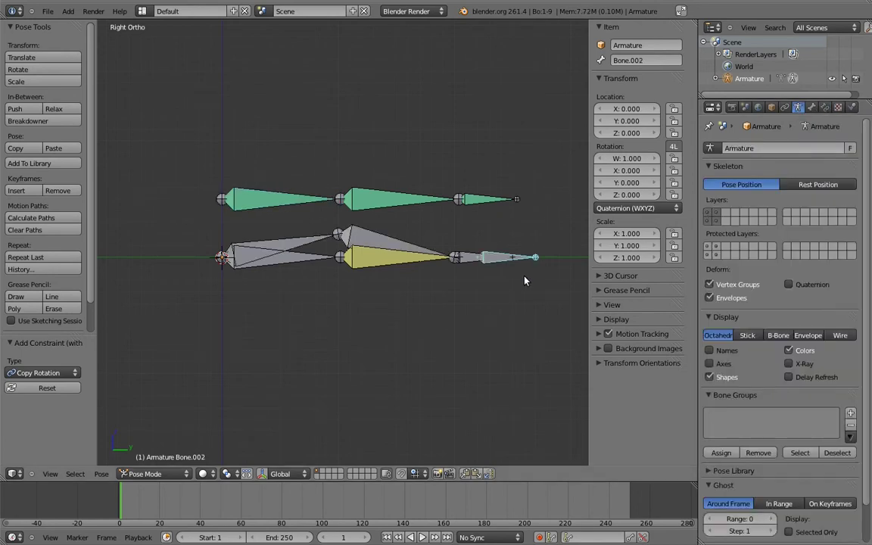
key(g)
click(445, 222)
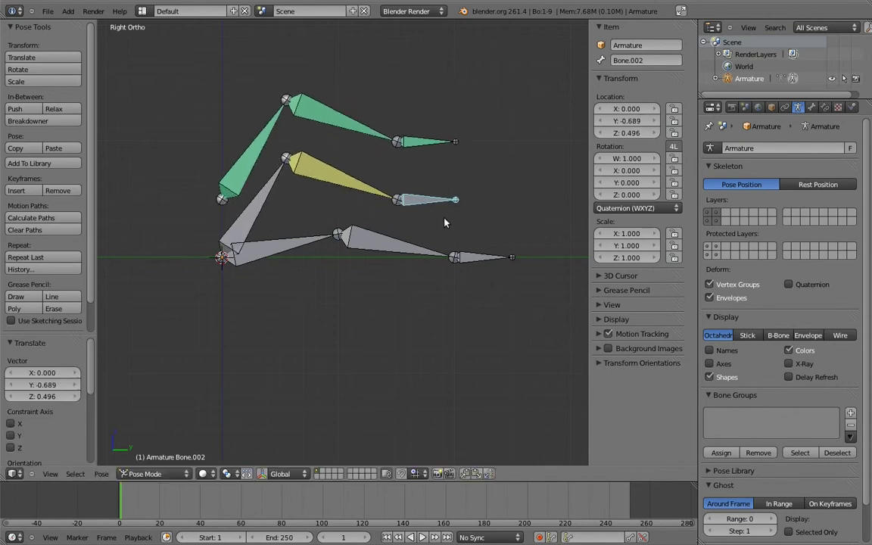
Step: Rotate the lower chain's upper arm down, forearm left and hand up, then view a green bone's constraints
right_click(326, 237)
key(r)
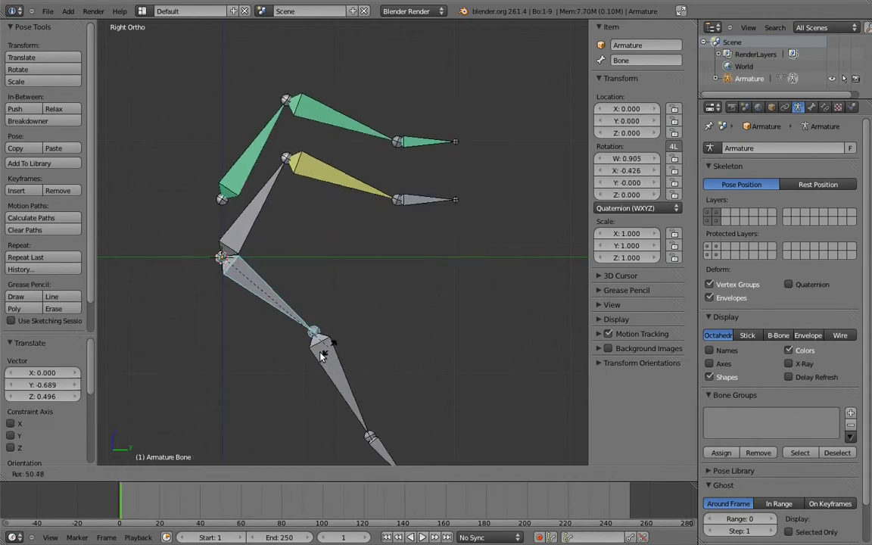
click(321, 356)
right_click(315, 402)
key(r)
click(234, 329)
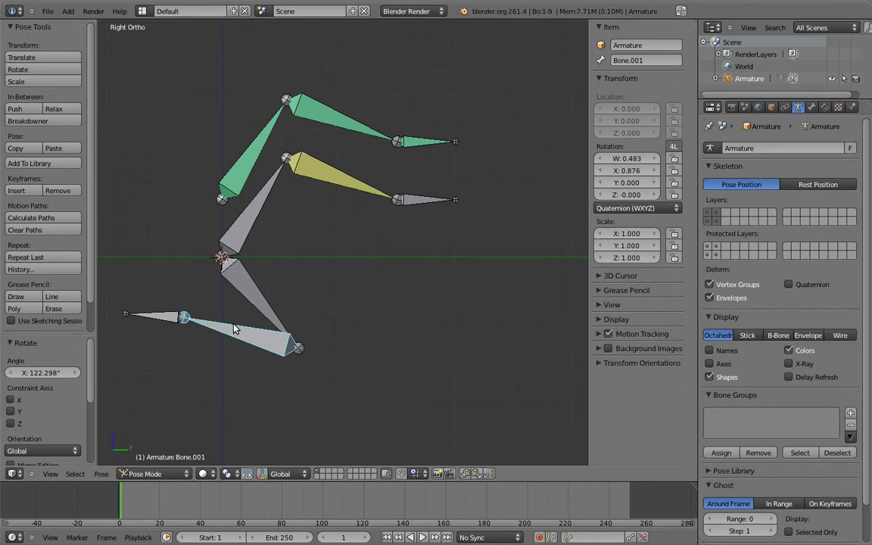
right_click(152, 316)
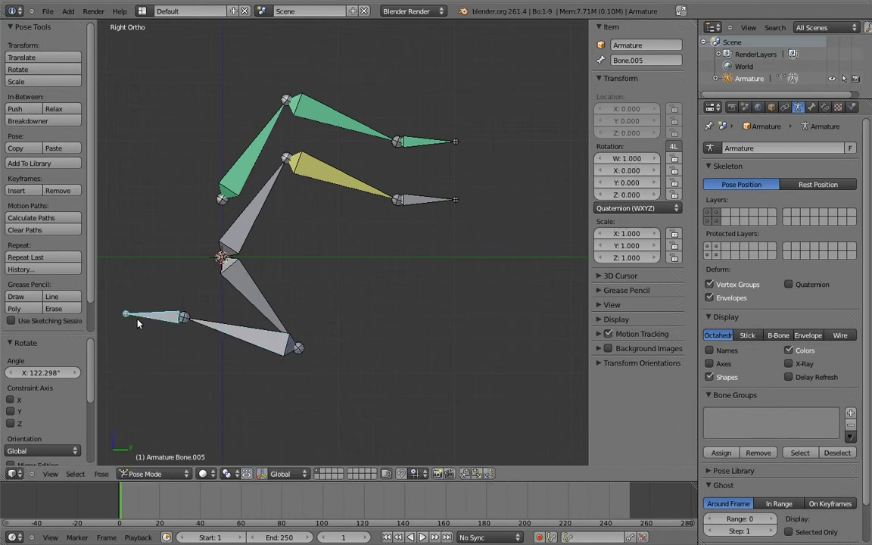
key(r)
click(207, 244)
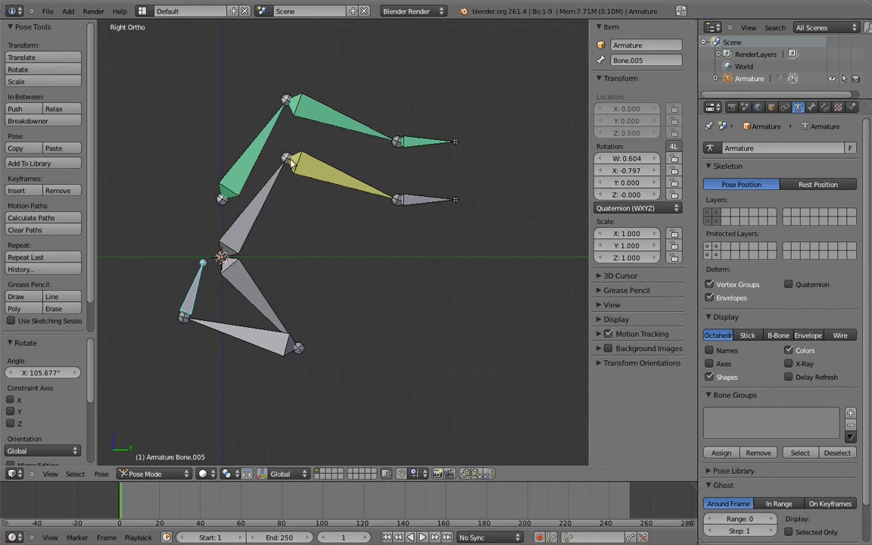
right_click(243, 129)
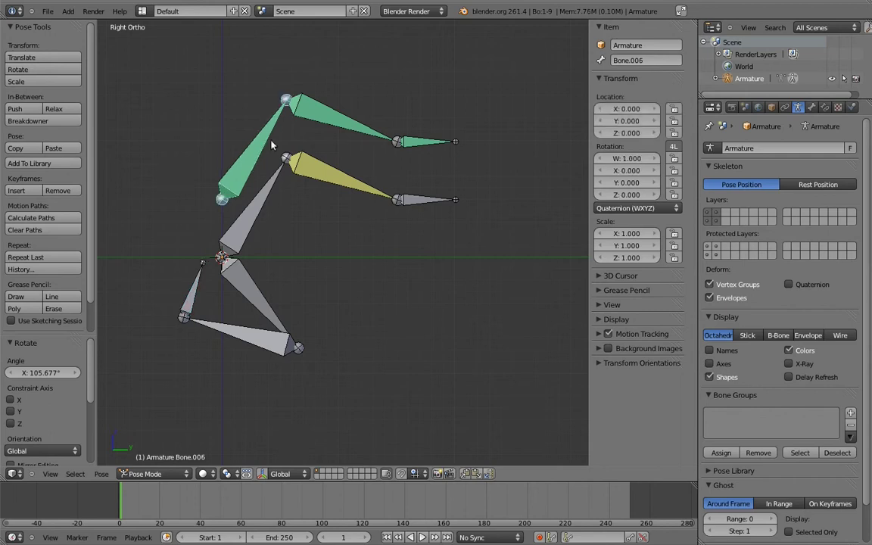
click(825, 107)
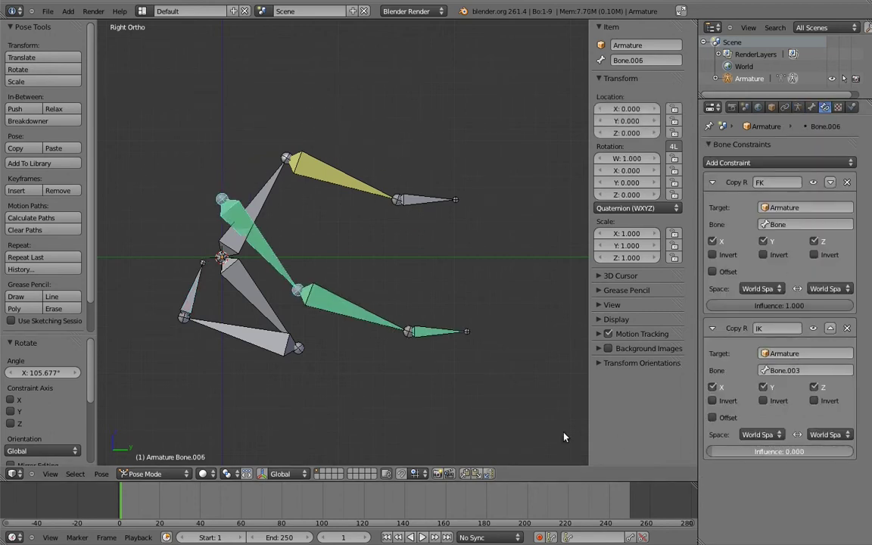
Step: Try lowering the green bones' IK constraint influence, undoing each change
drag(811, 452, 805, 454)
key(ctrl+z)
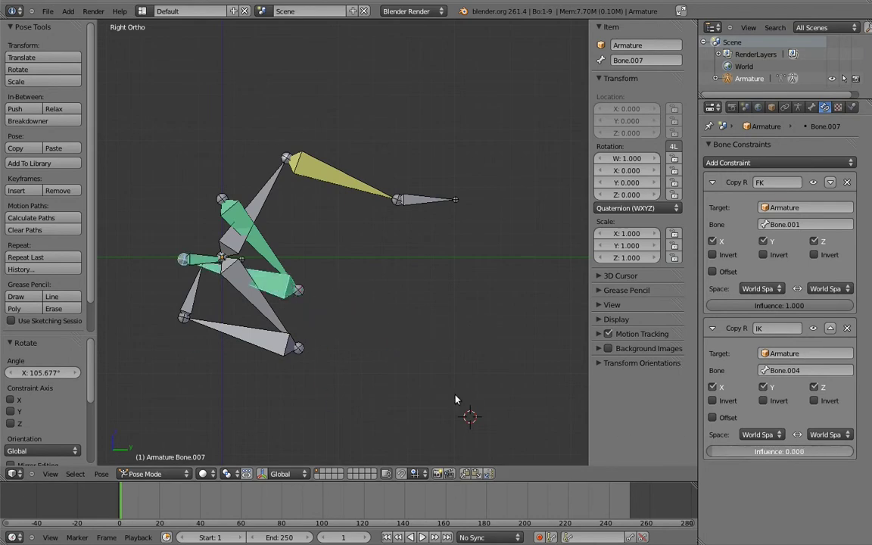
key(ctrl+z)
key(ctrl+z)
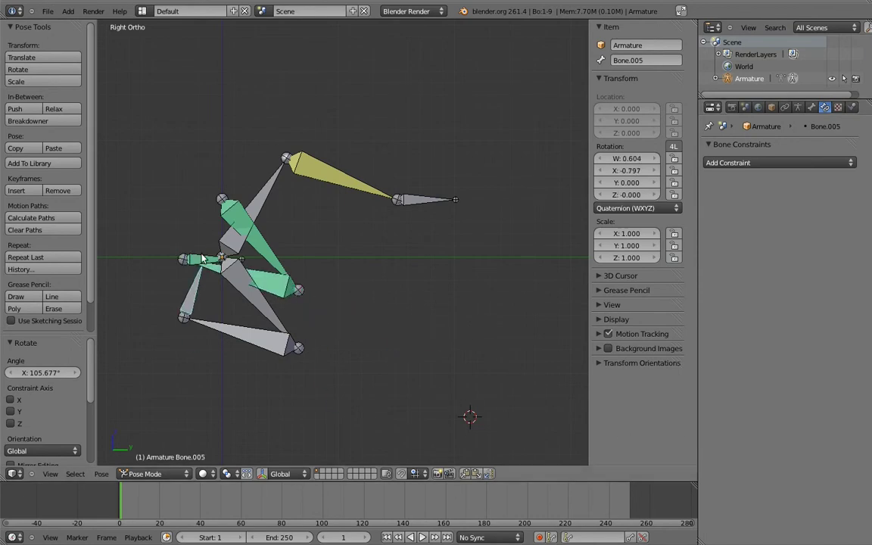
right_click(227, 258)
drag(802, 455, 389, 395)
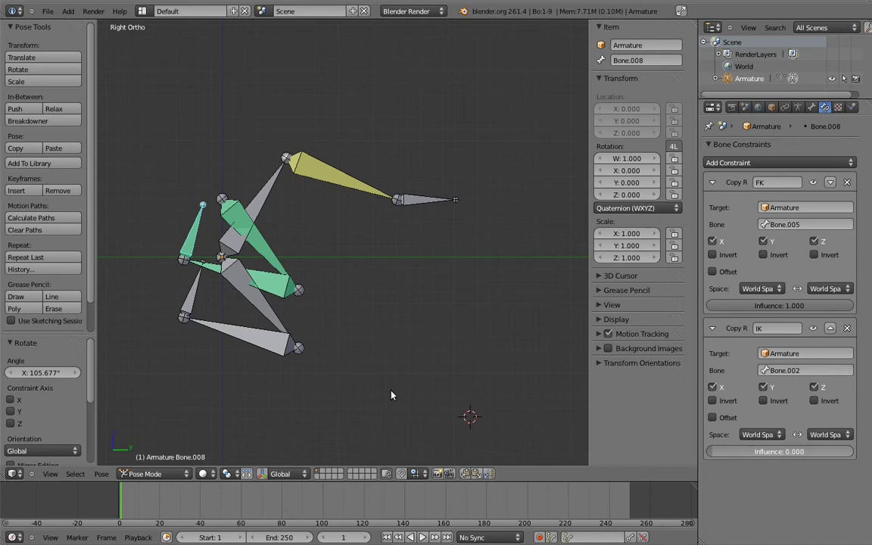
key(ctrl+z)
key(ctrl+z)
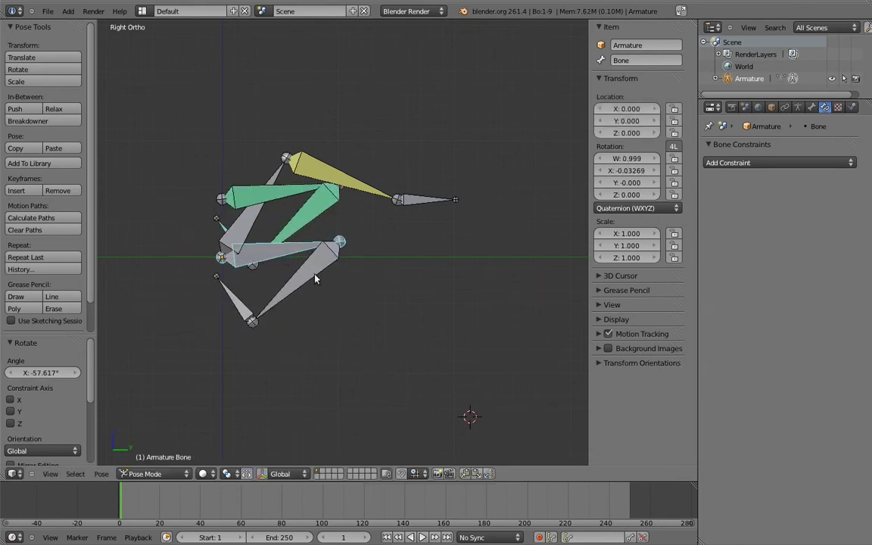
Step: Rotate the lower chain's forearm and swing its upper arm down so the green chain follows
right_click(271, 333)
key(r)
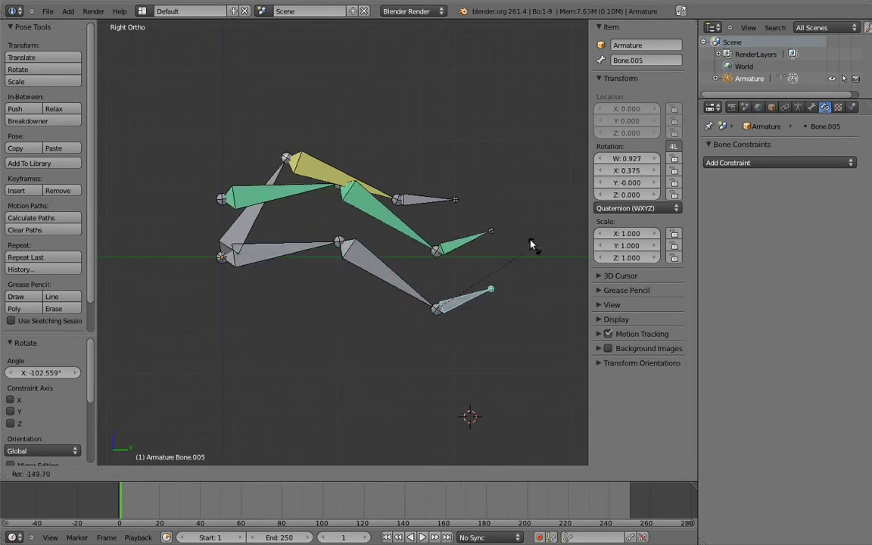
click(456, 217)
right_click(313, 249)
key(r)
click(288, 336)
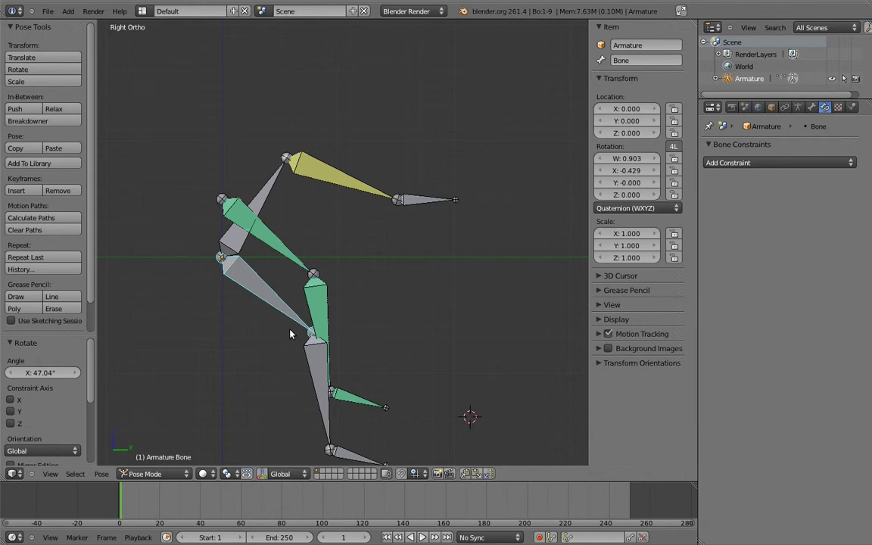
Step: Lower the green chain's upper bones 0.5 on Z onto the original chain, then return to Pose Mode
key(Tab)
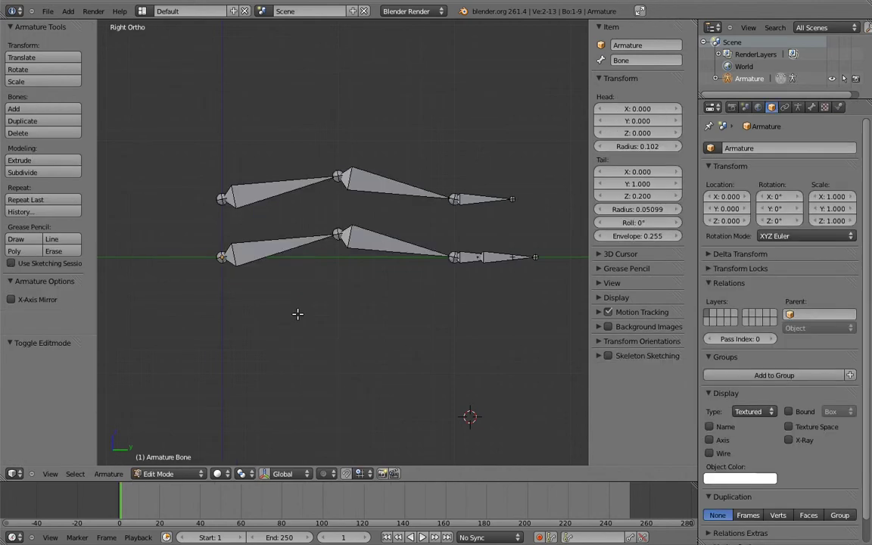
right_click(259, 179)
shift+right_click(412, 186)
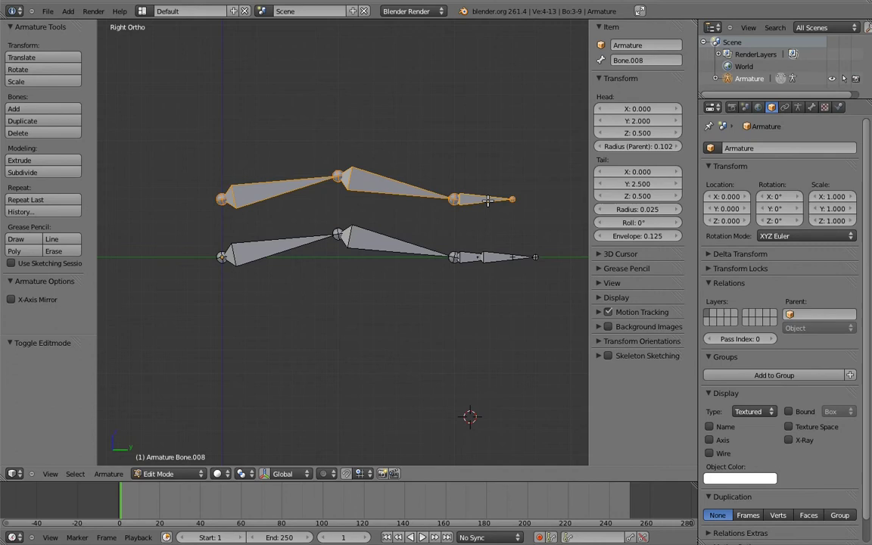
key(g)
key(z)
click(490, 235)
key(Tab)
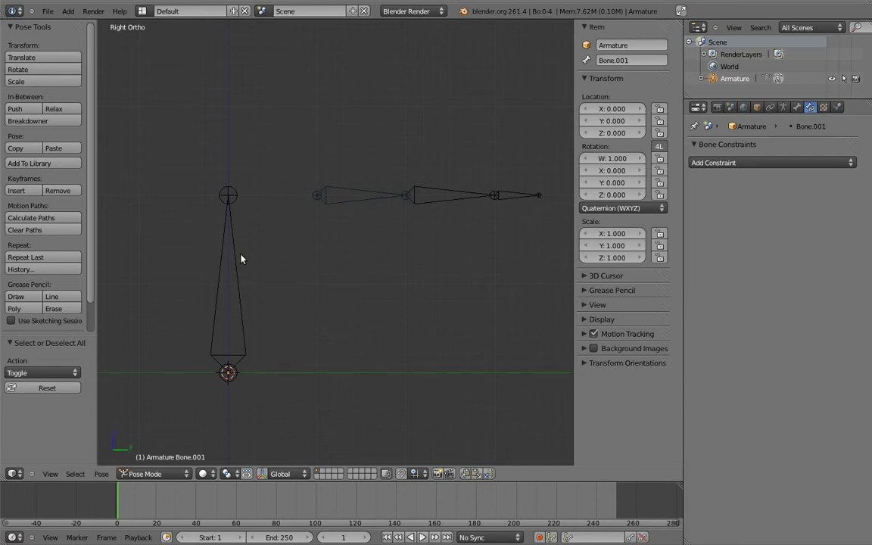
right_click(241, 259)
shift+right_click(347, 190)
key(ctrl+shift+c)
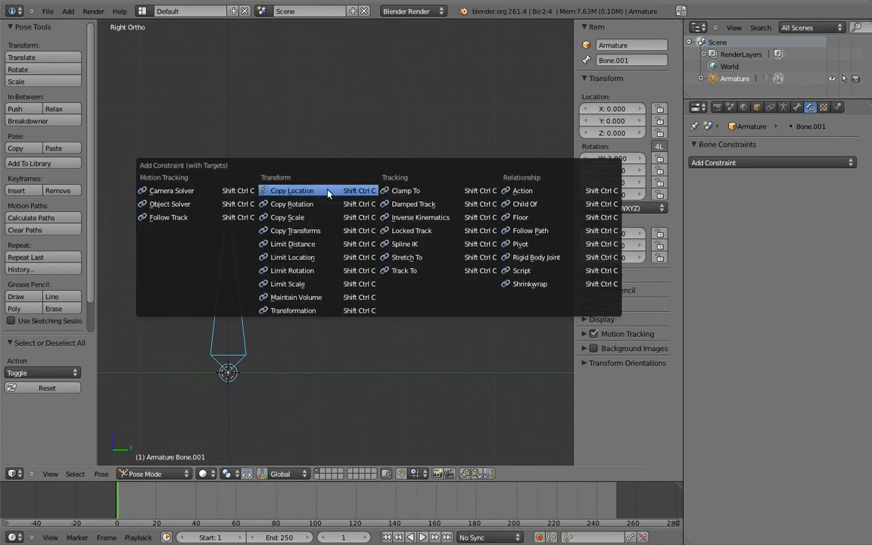
click(330, 194)
right_click(238, 289)
key(g)
click(299, 151)
key(r)
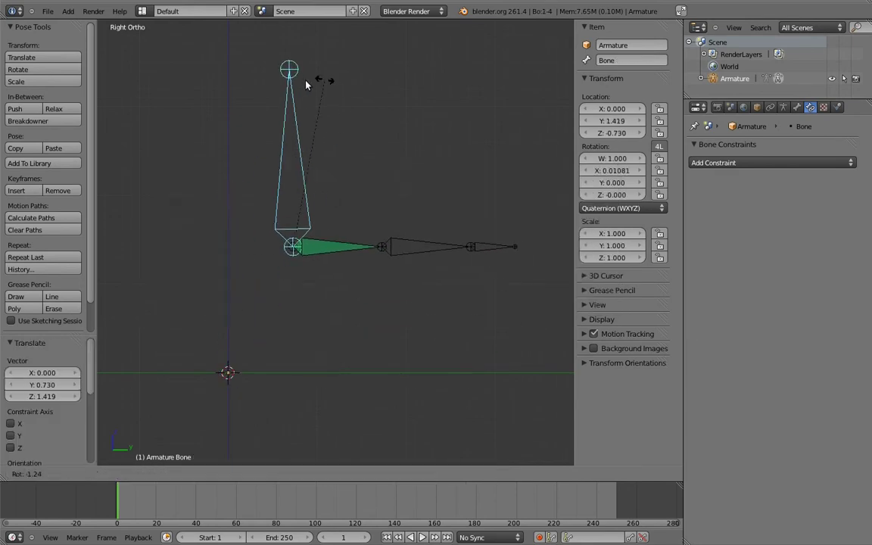
right_click(226, 145)
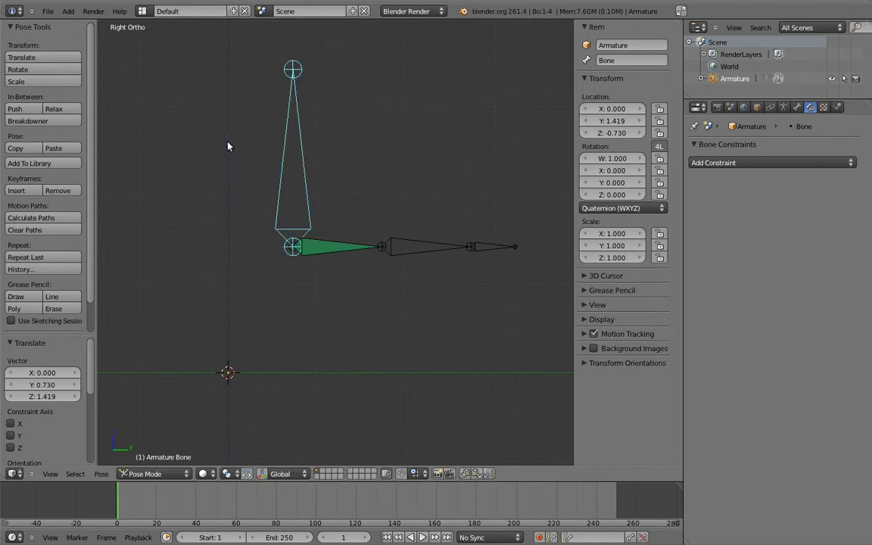
key(alt+g)
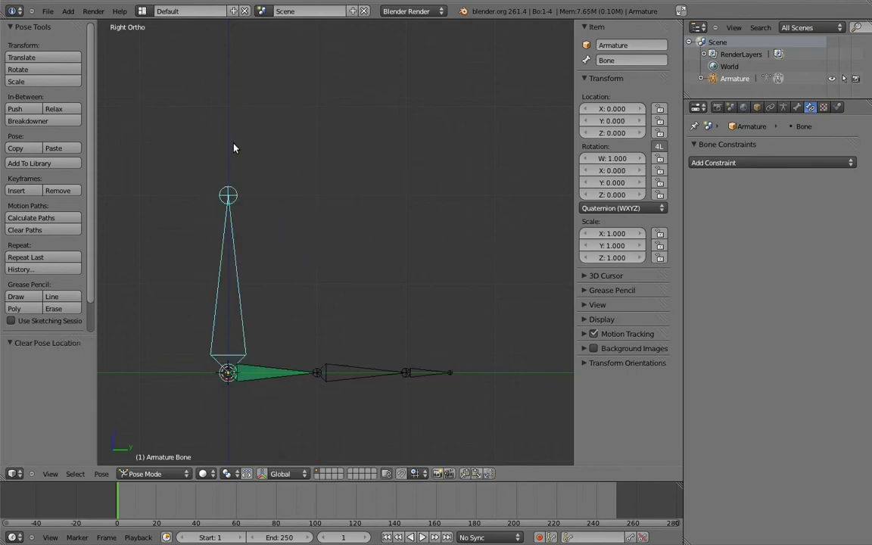
right_click(274, 379)
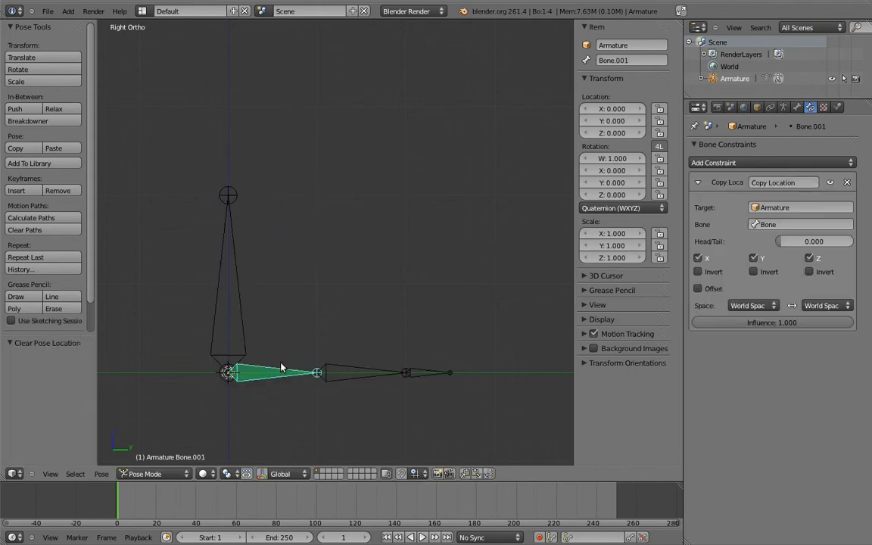
click(849, 176)
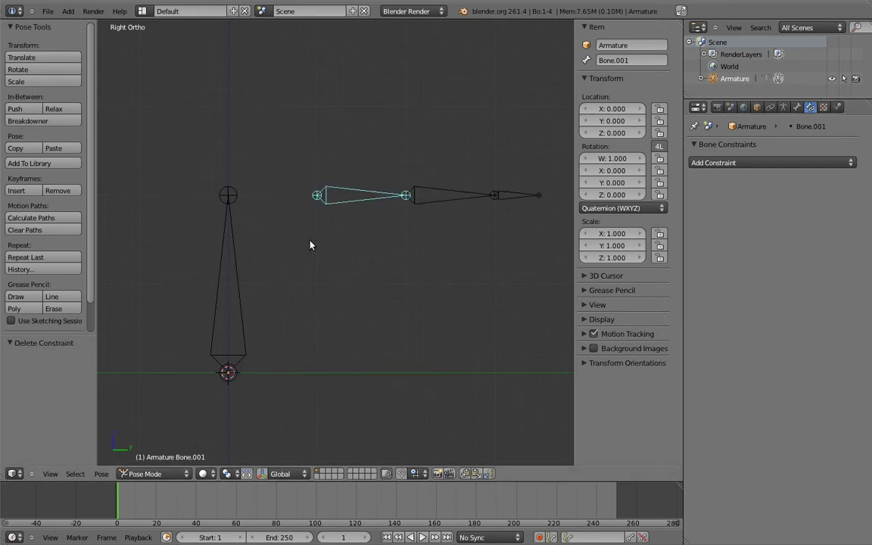
Step: Add a new bone at the flat chain's start and shorten its tail along Z
key(Tab)
key(shift+a)
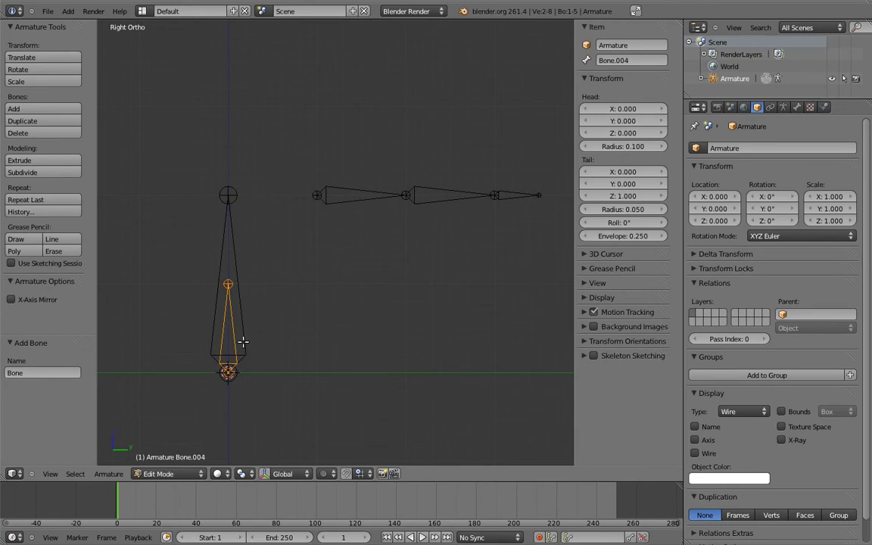
key(g)
click(333, 149)
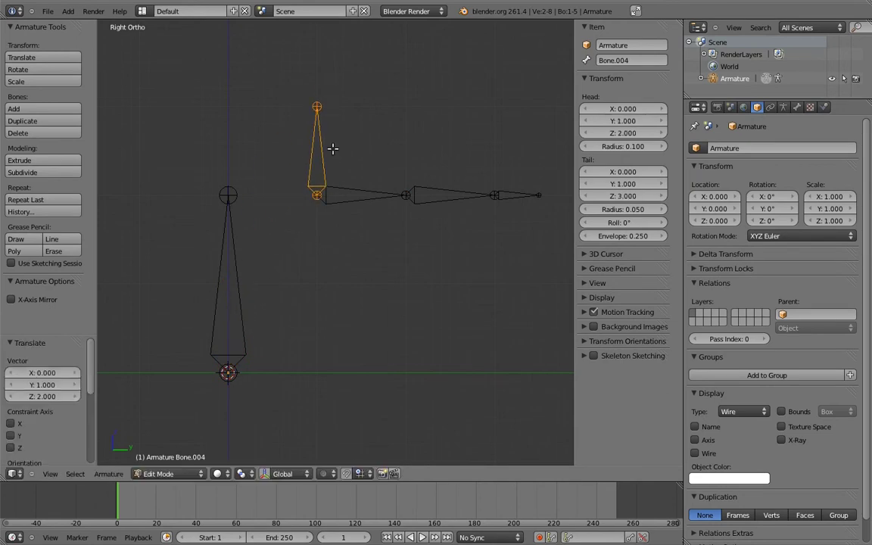
right_click(317, 106)
key(g)
key(z)
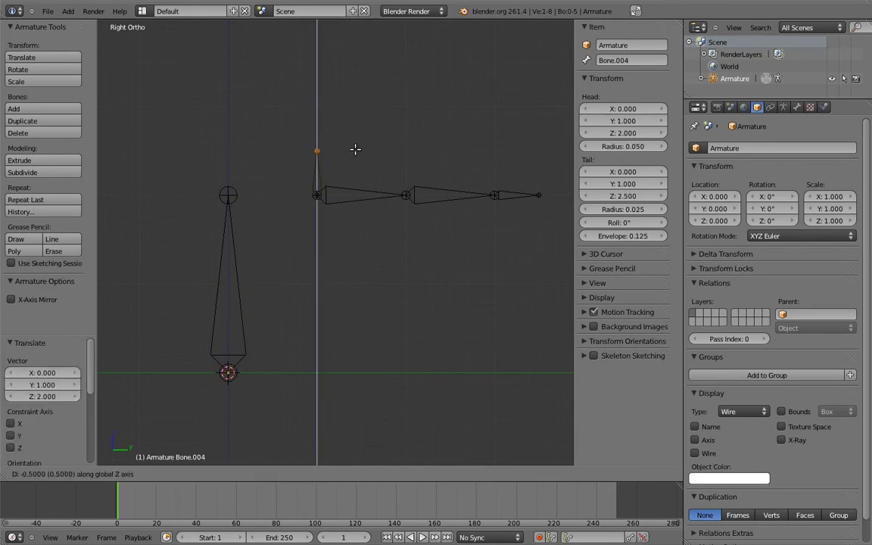
click(355, 150)
Step: Parent the small bone to the tall upright bone with Keep Offset
right_click(317, 170)
shift+right_click(231, 256)
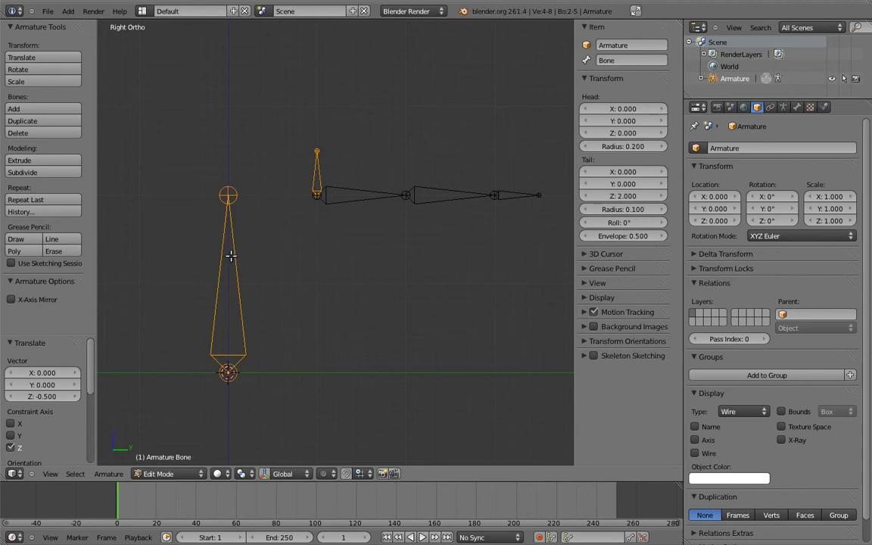
key(ctrl+p)
click(230, 252)
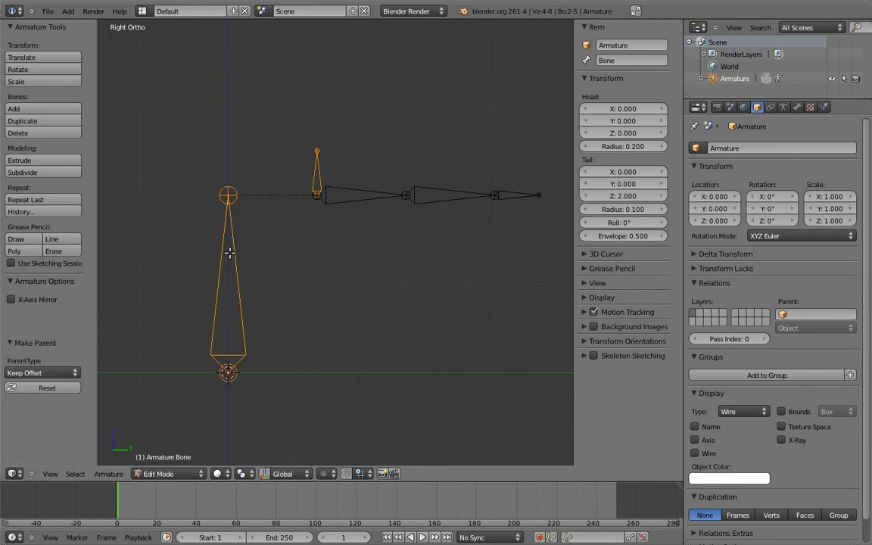
Step: In Pose Mode, start a test rotation of the tall bone, then cancel it
key(ctrl+Tab)
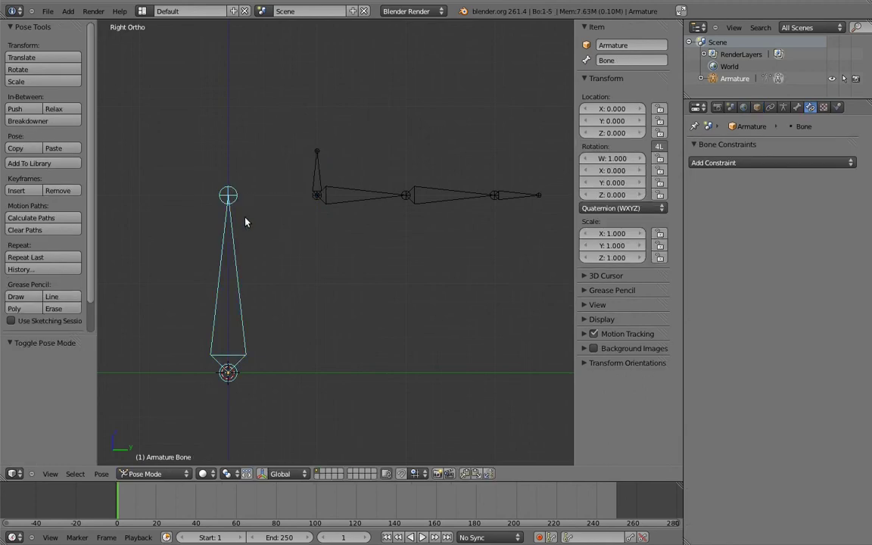
key(r)
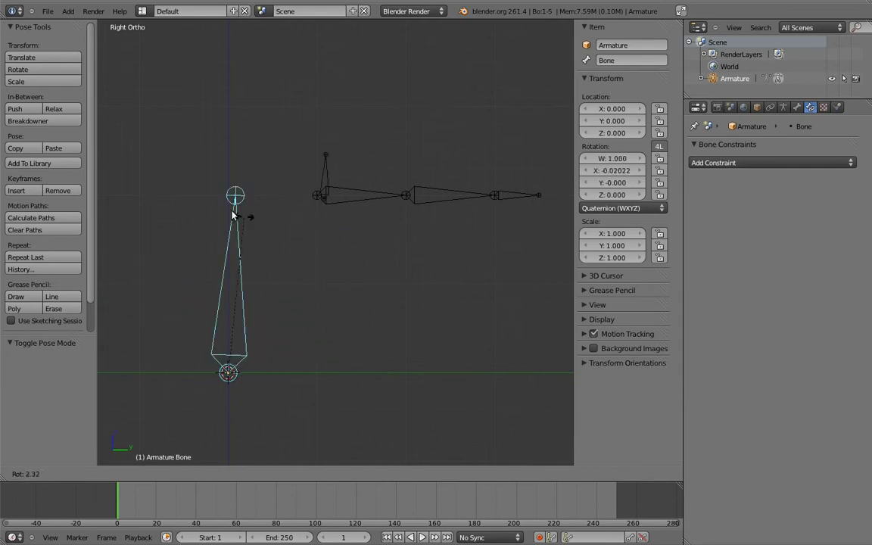
right_click(231, 215)
Step: Make the chain's first bone copy the small bone's location
right_click(316, 175)
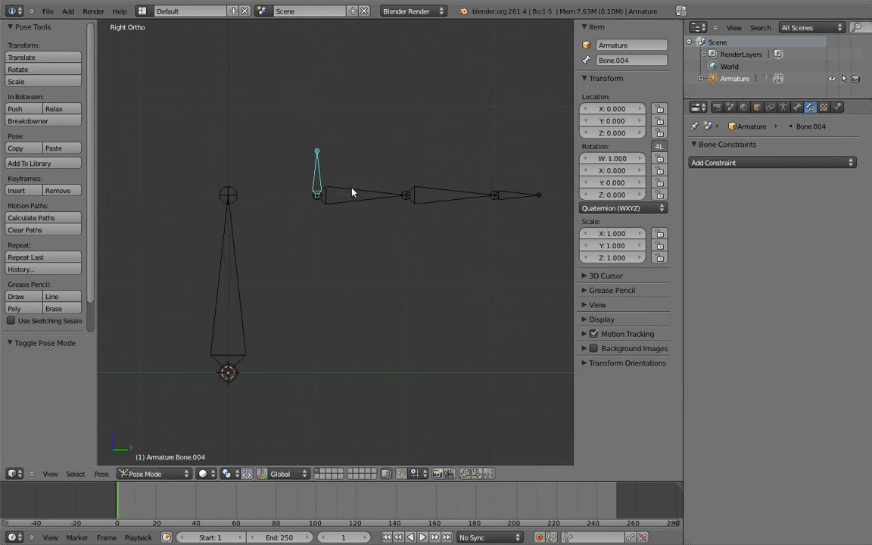
shift+right_click(352, 193)
key(ctrl+shift+c)
click(318, 168)
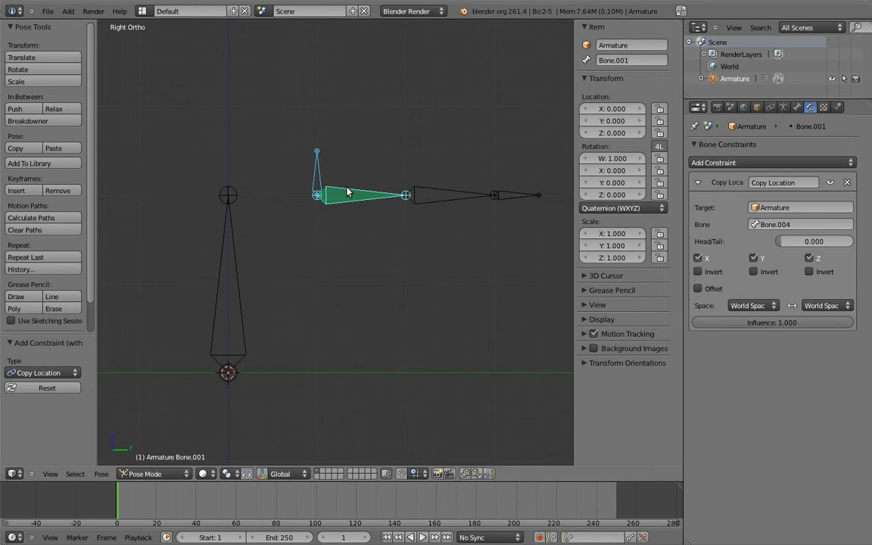
Step: Move and rotate the tall bone several times to test that the rig follows
right_click(229, 262)
key(g)
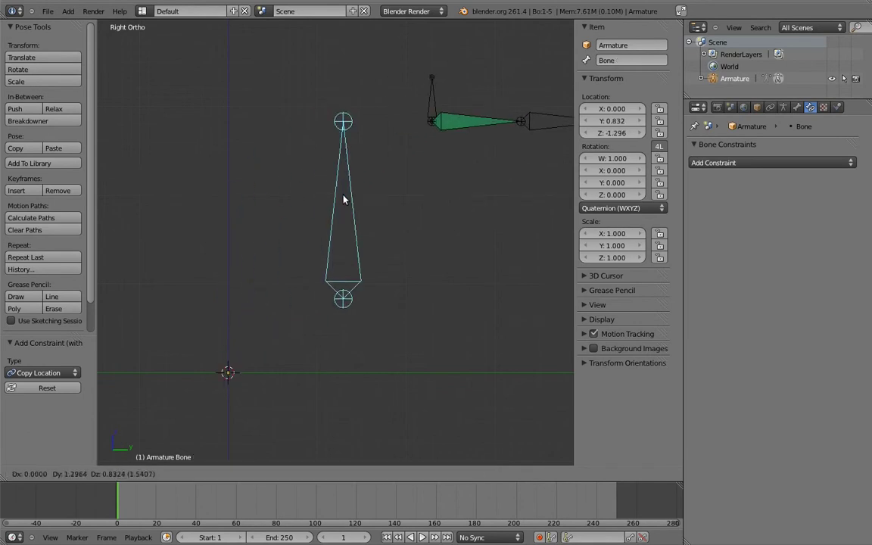
click(342, 205)
key(r)
click(393, 226)
key(g)
click(284, 259)
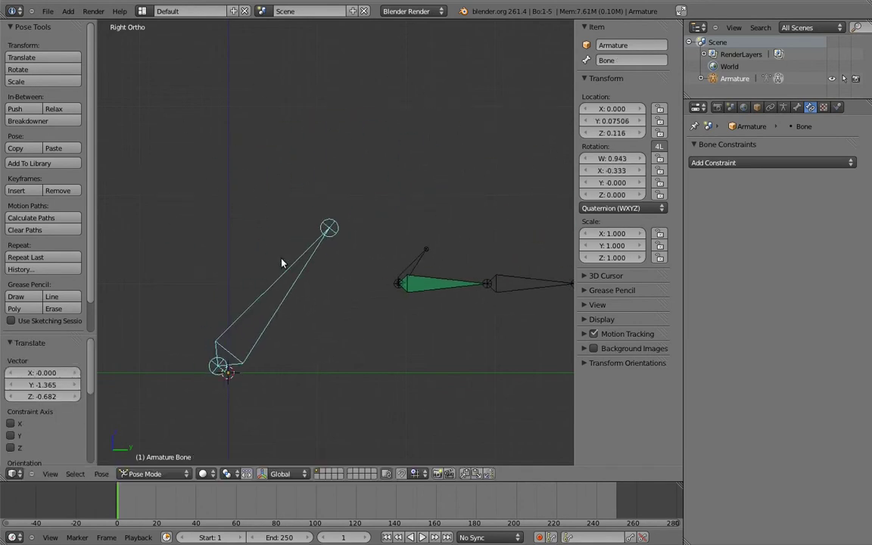
key(r)
key(r)
Step: Rotate the tall bone back, then clear its location and rotation to rest
key(r)
click(297, 189)
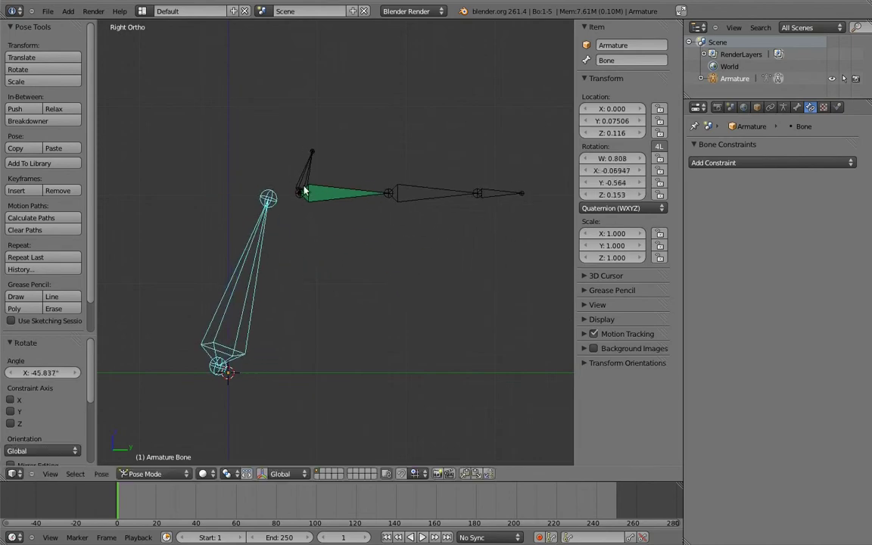
key(r)
click(253, 212)
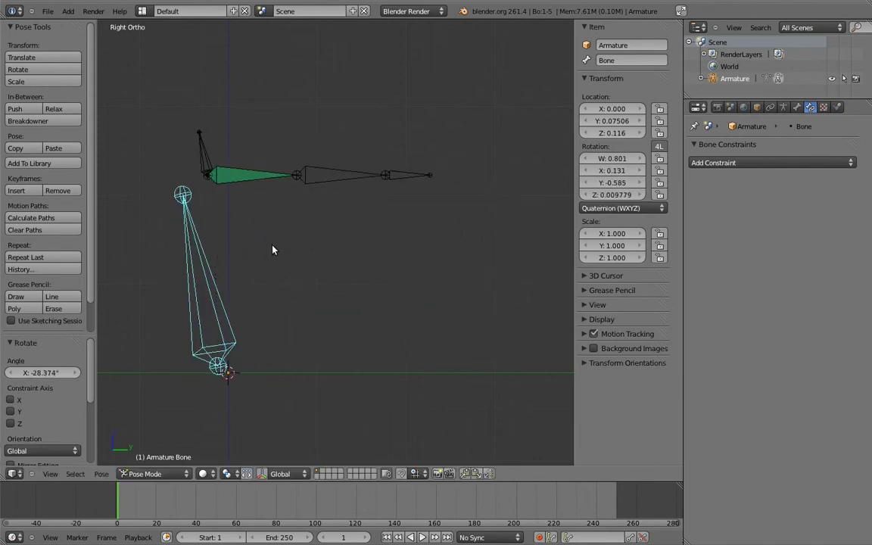
key(alt+g)
key(alt+r)
Step: Deselect all bones, enter Edit Mode, and start duplicating the small upright bone
key(a)
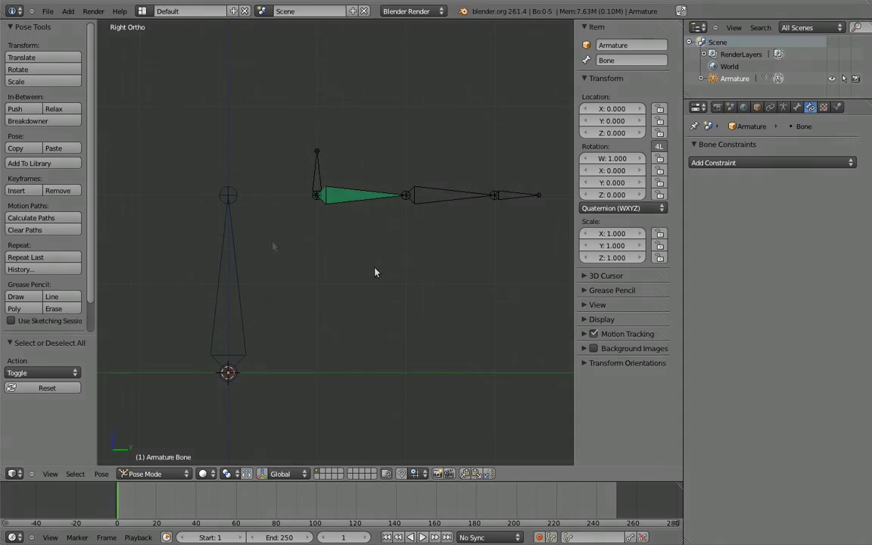
key(Tab)
key(shift+d)
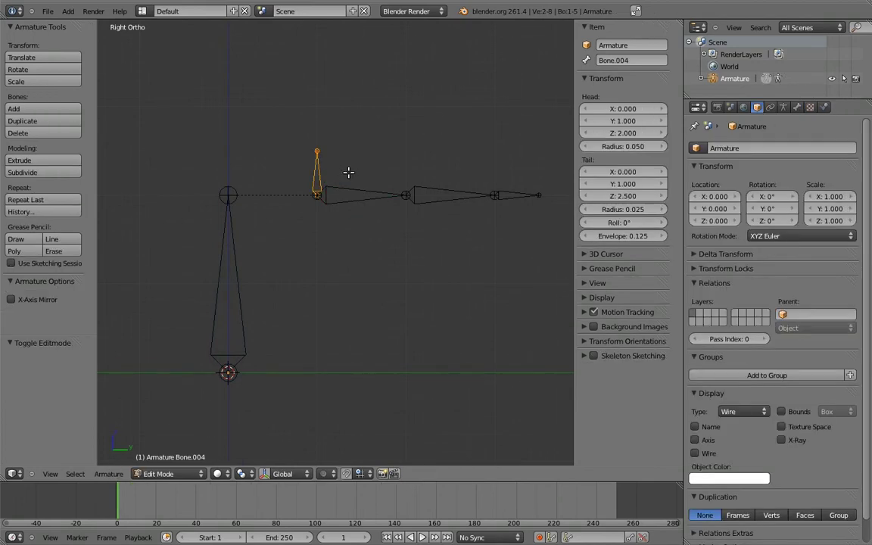
Step: Place a duplicate of the small upright bone, stretch its tail up on Z and shift it along Y
click(319, 170)
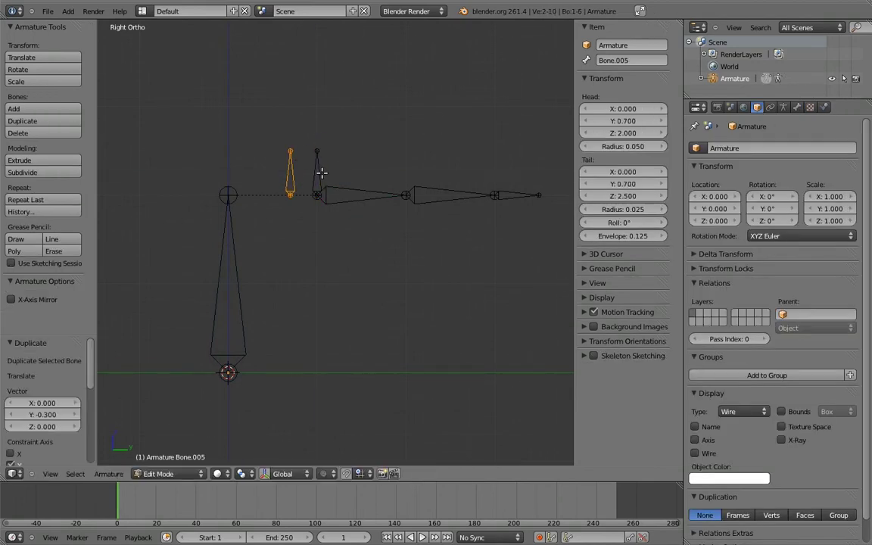
click(290, 146)
key(g)
key(z)
click(334, 143)
right_click(290, 159)
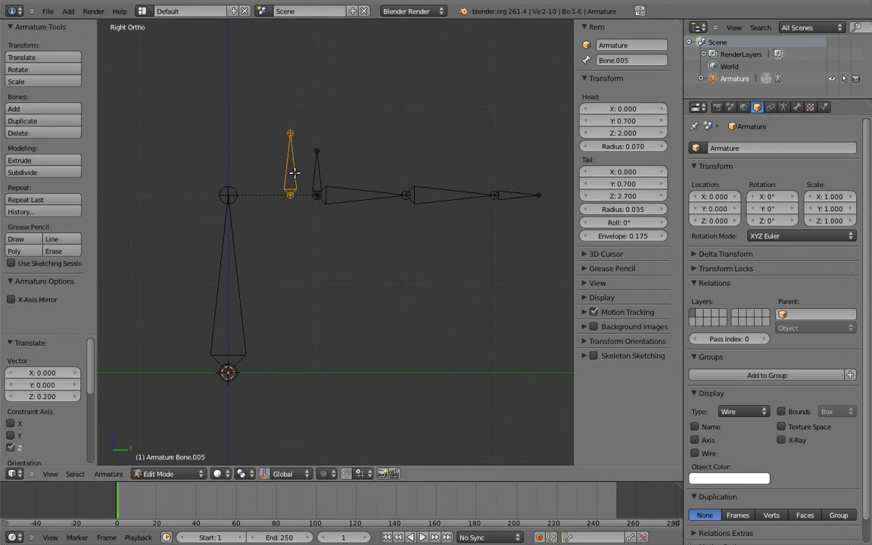
key(g)
key(y)
click(374, 166)
Step: Clear the duplicate's parent and make it the forearm bone's parent with Keep Offset
key(alt+p)
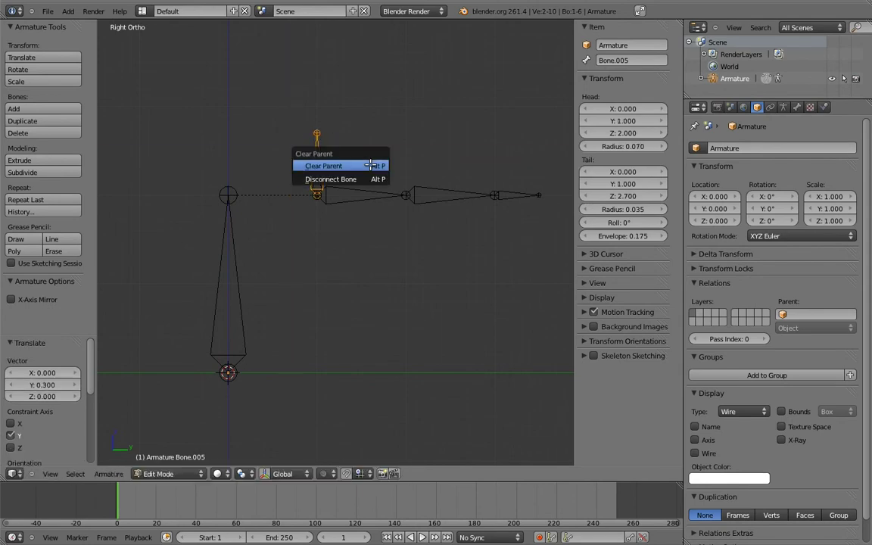
click(369, 165)
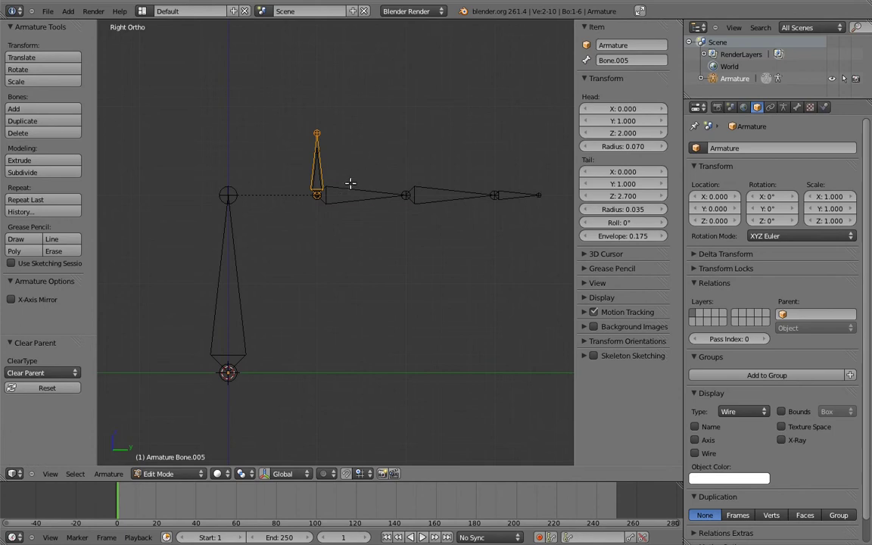
right_click(350, 189)
shift+right_click(318, 144)
key(ctrl+p)
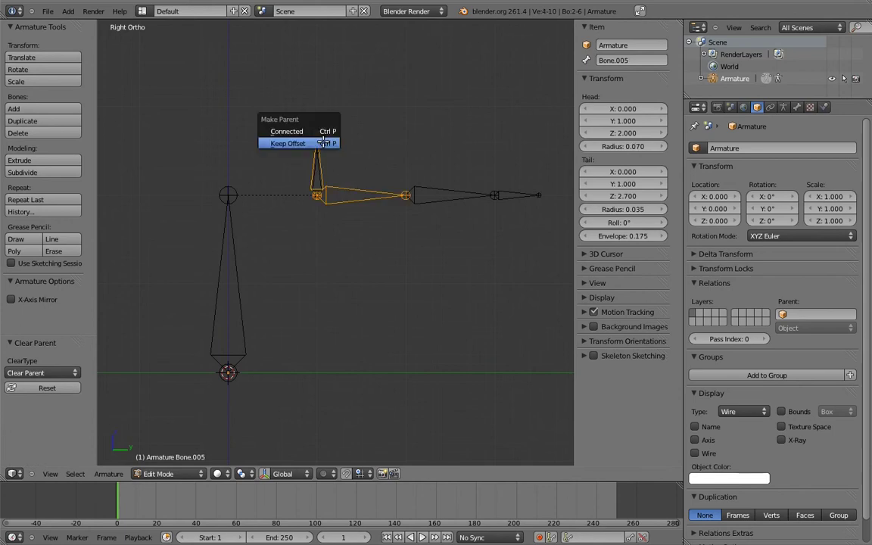
click(324, 142)
Step: In Pose Mode, delete the forearm bone's Copy Location constraint and test-rotate the tall bone
key(ctrl+Tab)
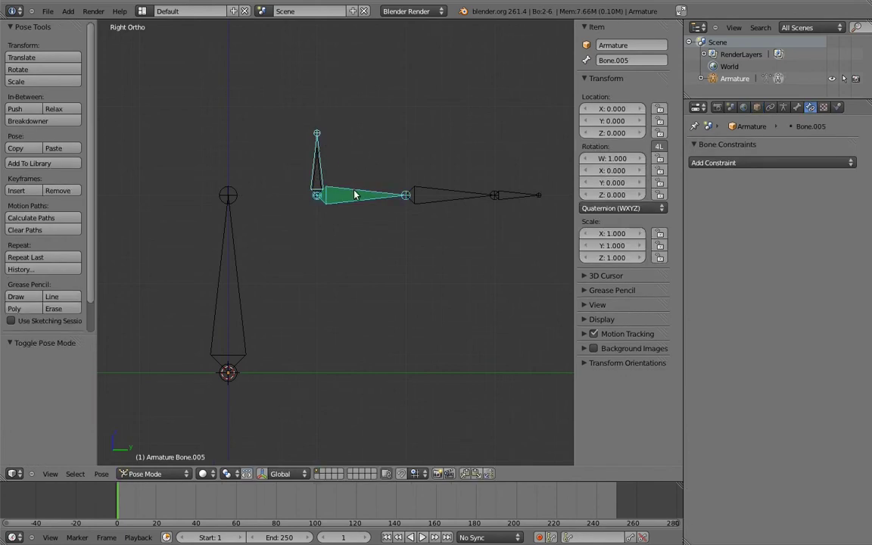
right_click(364, 194)
click(849, 185)
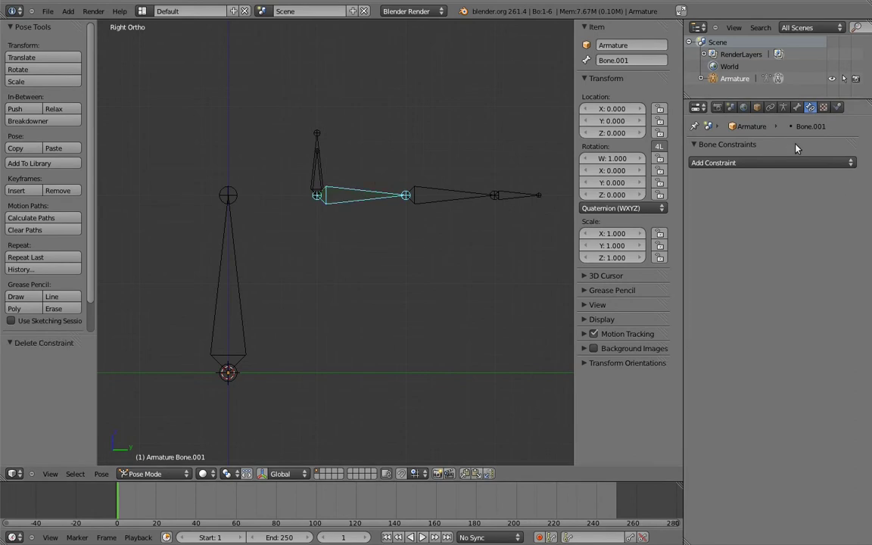
shift+middle_drag(351, 192, 398, 193)
right_click(275, 215)
key(r)
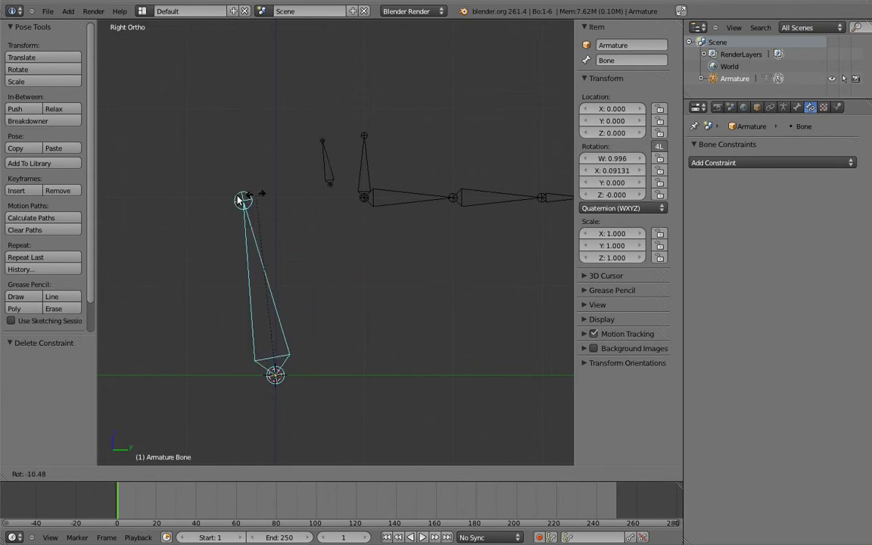
key(Escape)
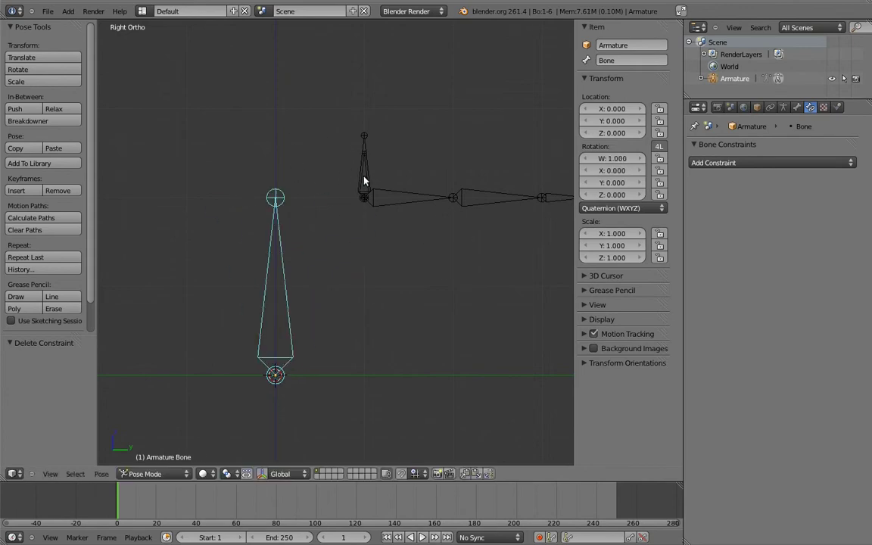
Step: Give Bone.005 a Copy Location constraint following Bone.004, then test-rotate the tall bone
right_click(363, 180)
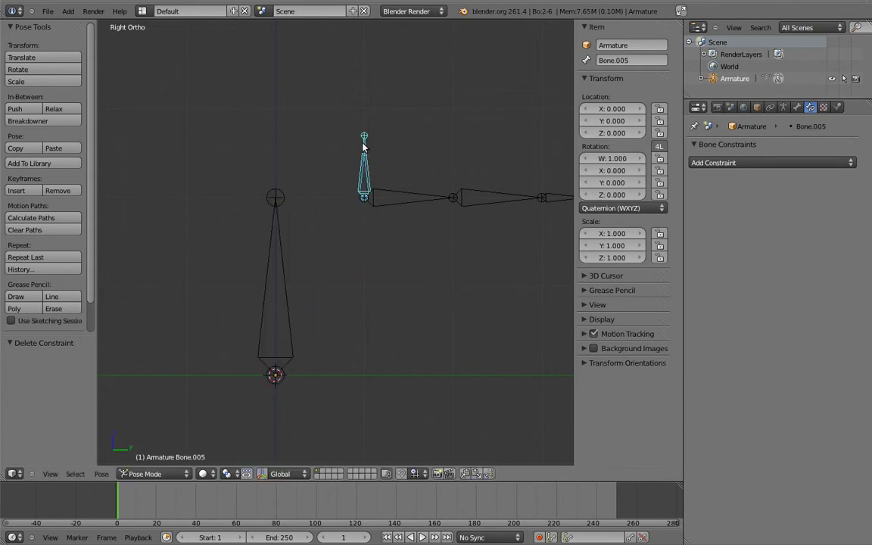
key(shift+ctrl+c)
click(355, 148)
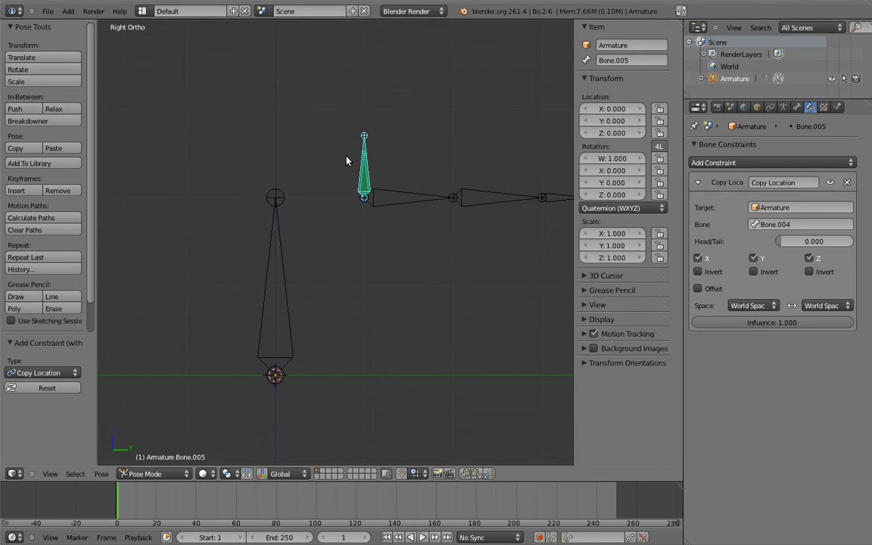
right_click(274, 240)
key(r)
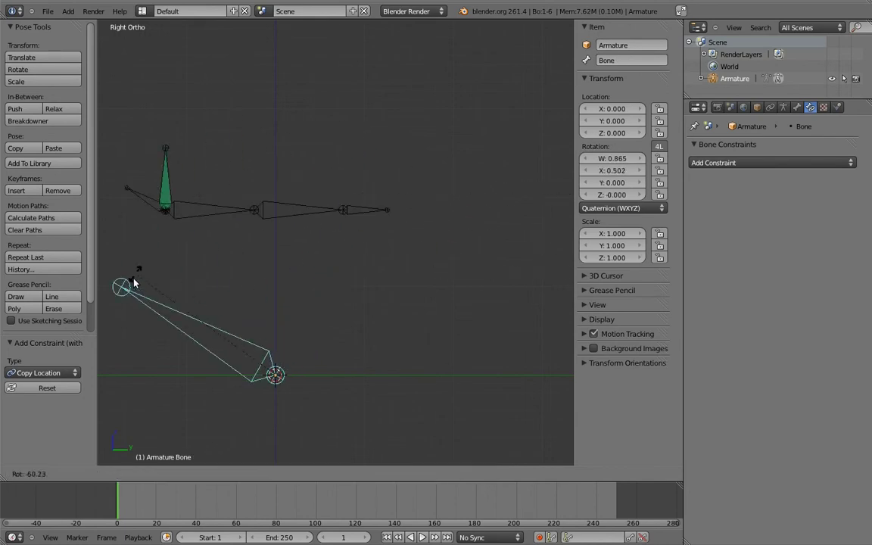
right_click(266, 177)
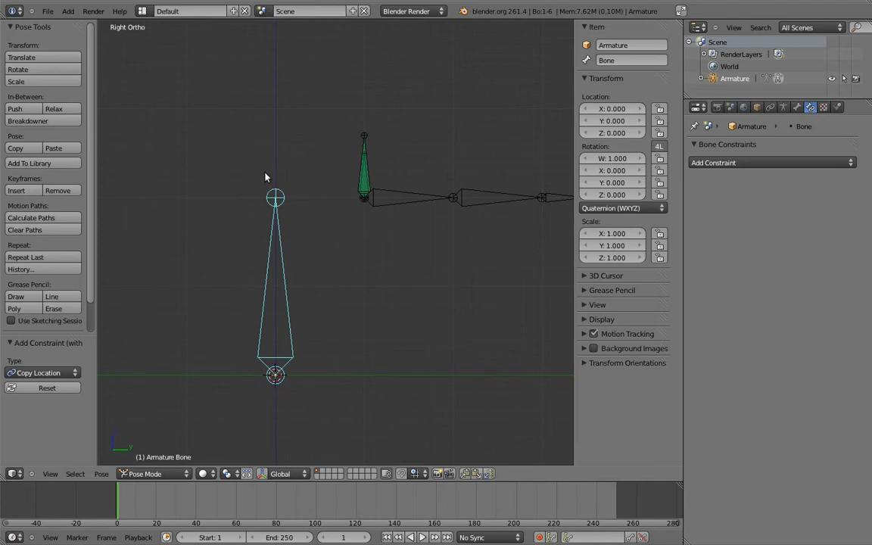
right_click(369, 182)
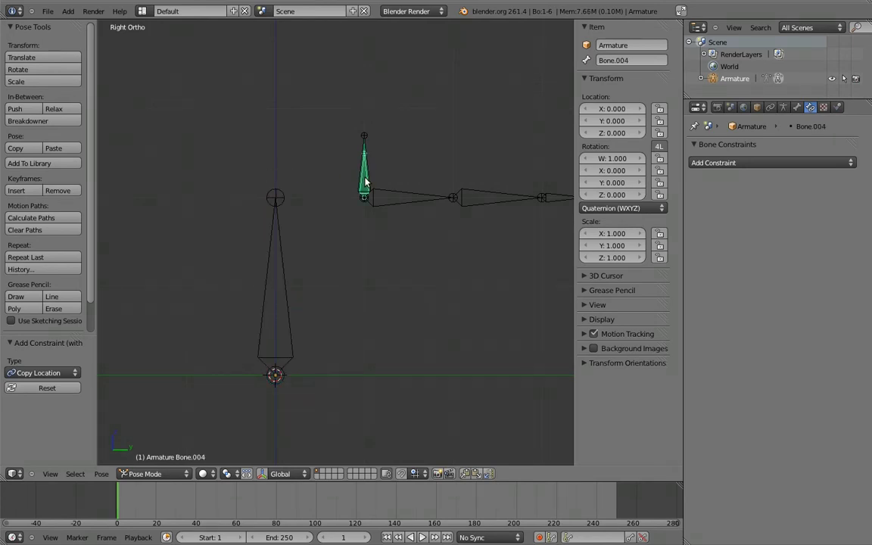
Step: Add a Copy Transforms constraint to Bone.005 targeting Bone.004, then test-rotate the forearm and tall bone
shift+right_click(367, 146)
key(shift+ctrl+c)
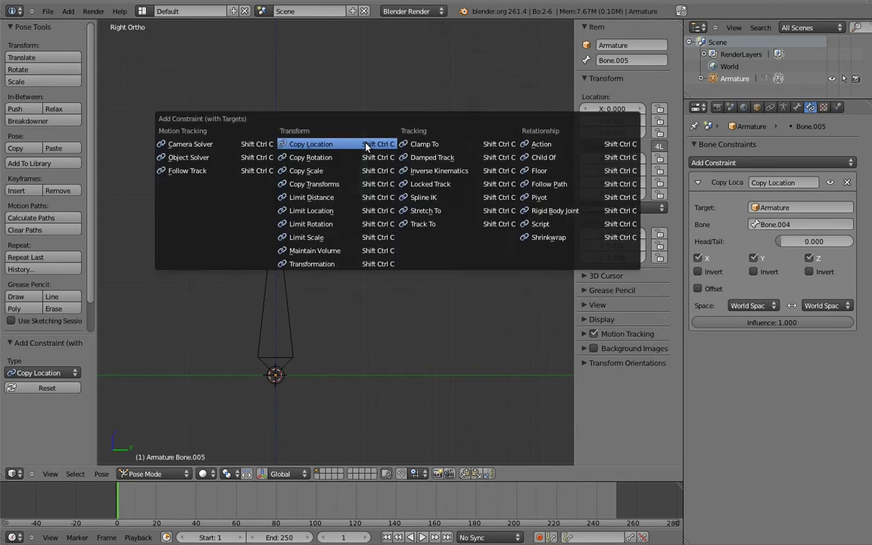
click(334, 186)
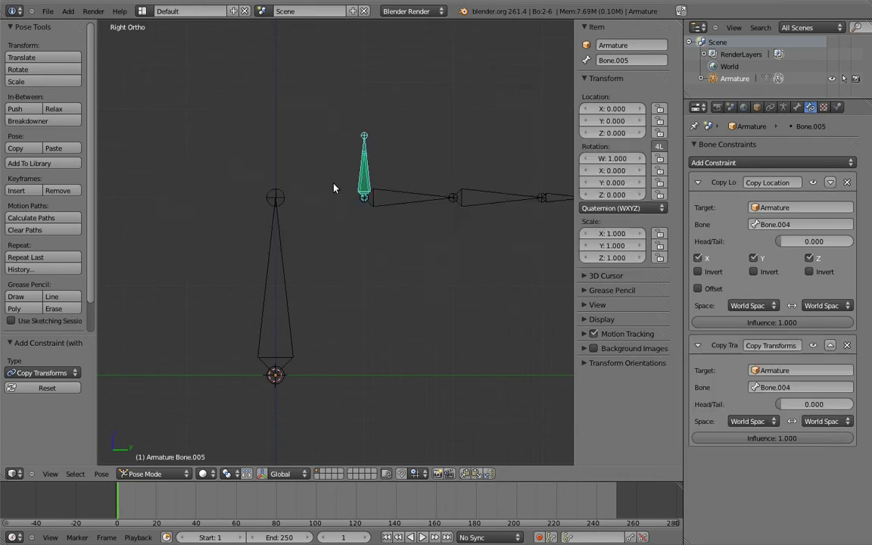
right_click(281, 236)
key(r)
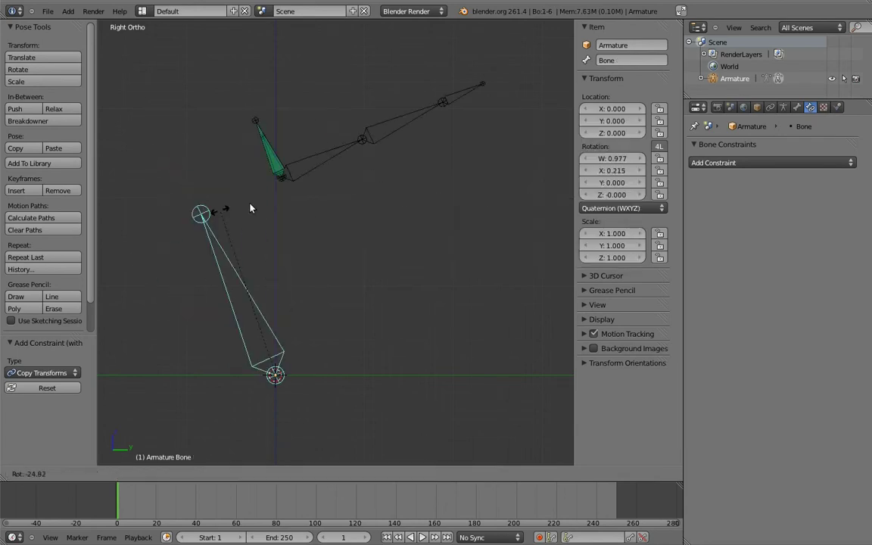
click(194, 225)
key(r)
click(204, 256)
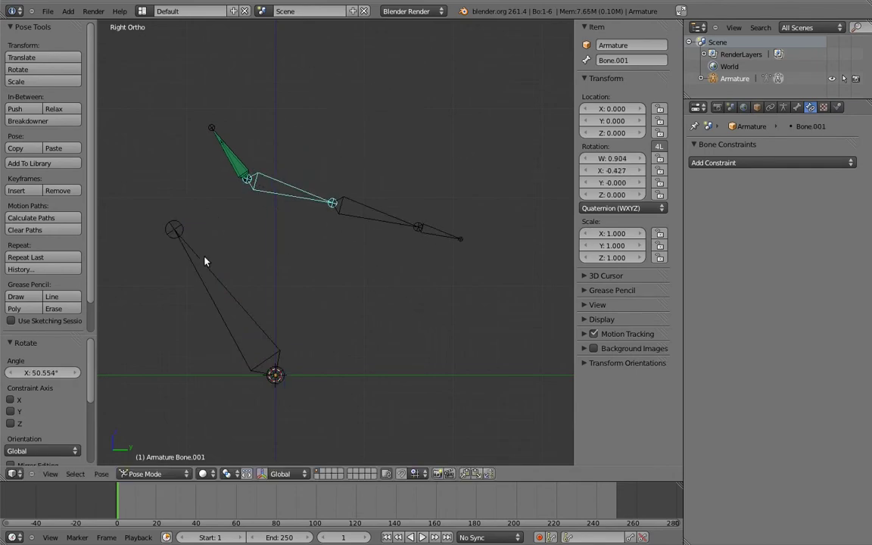
right_click(203, 261)
key(r)
click(360, 218)
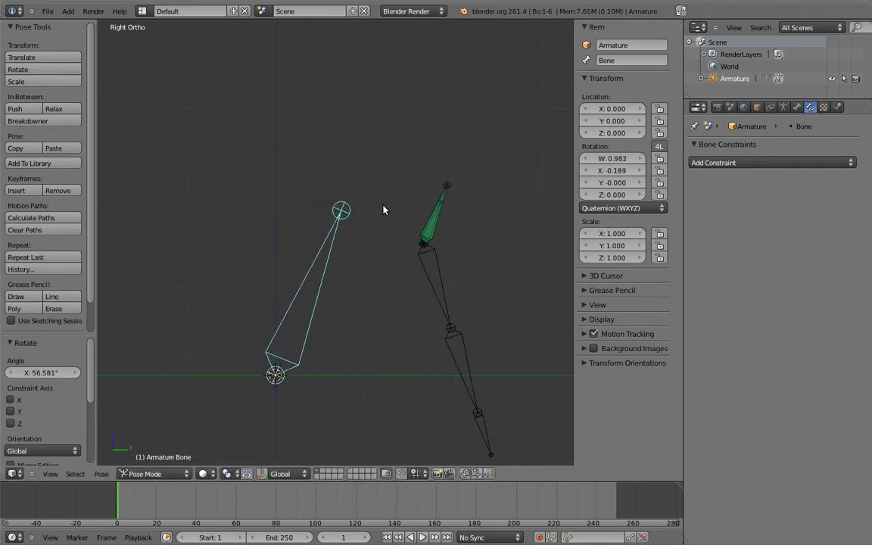
Step: Drop the Copy Transforms influence to 0, test-rotate the tall bone, then reset it upright
right_click(445, 190)
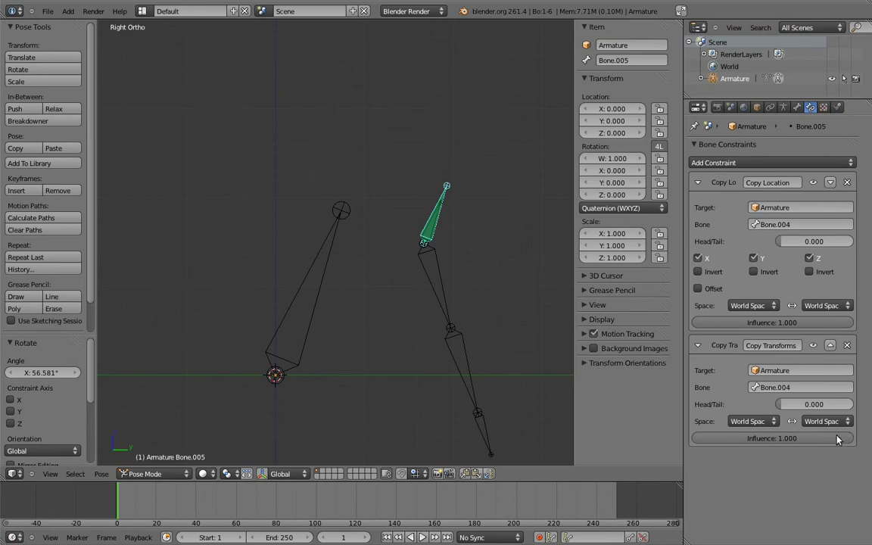
drag(847, 443, 538, 357)
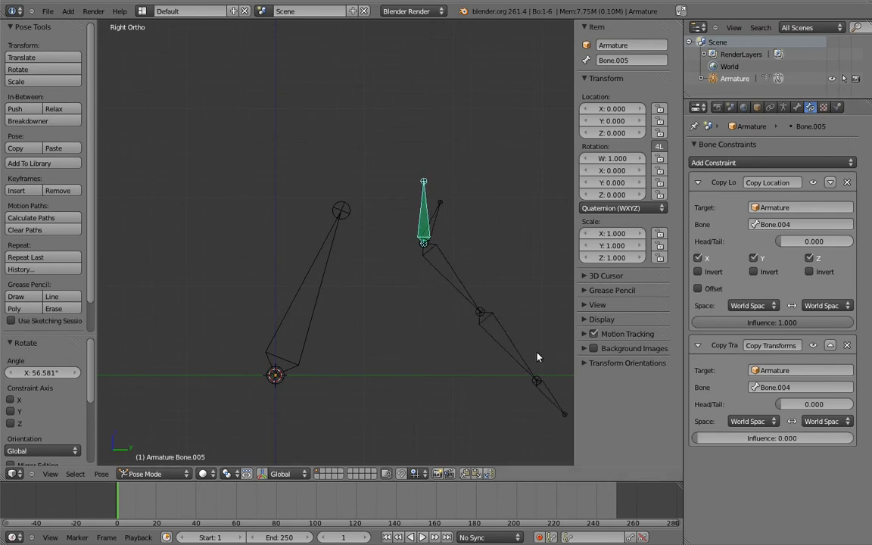
right_click(325, 255)
key(r)
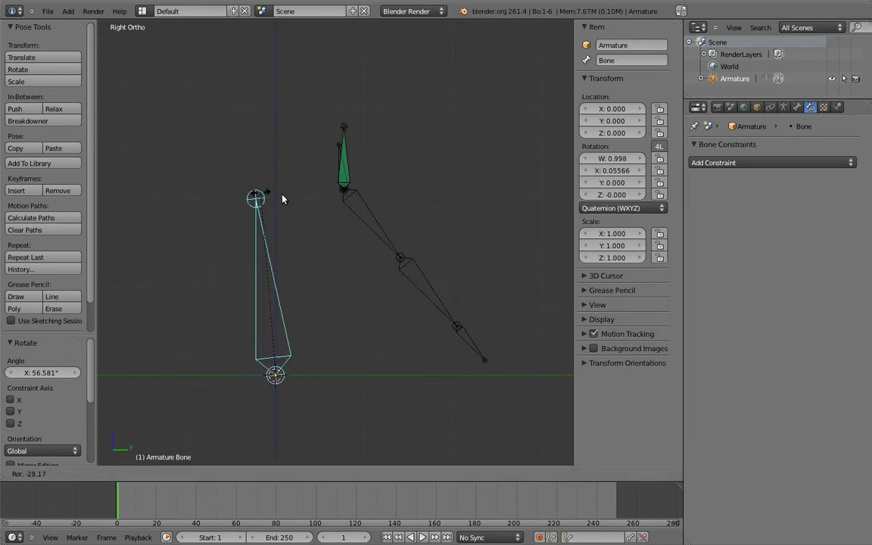
click(195, 178)
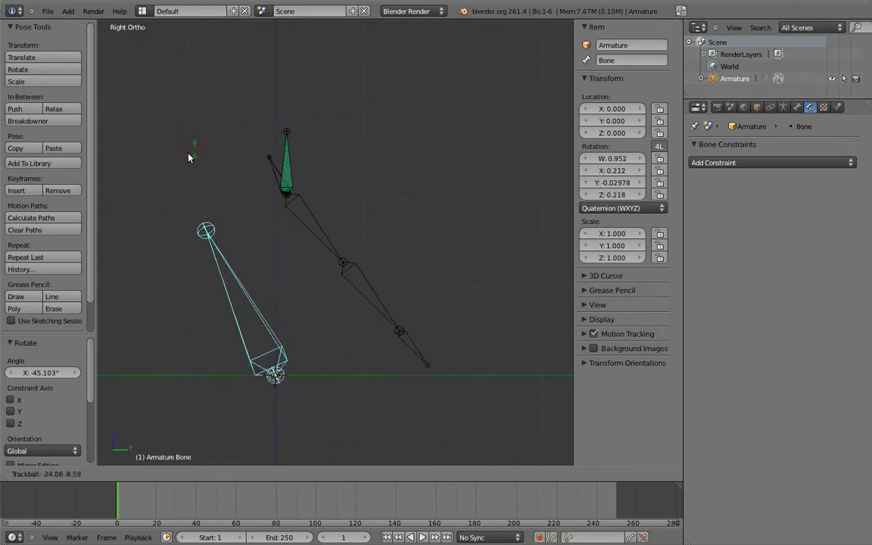
click(103, 209)
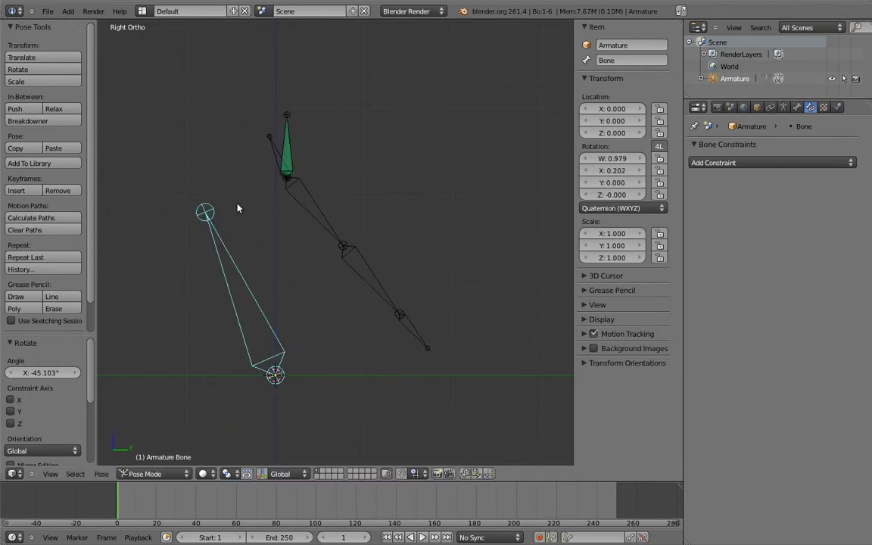
key(alt+r)
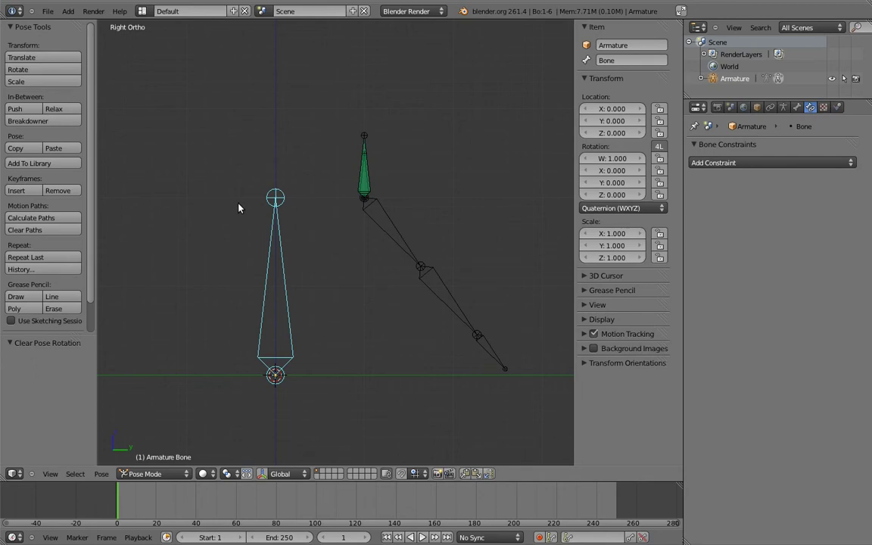
Step: Switch Bone.002's rotation mode to XYZ Euler and lock its Z rotation
right_click(389, 224)
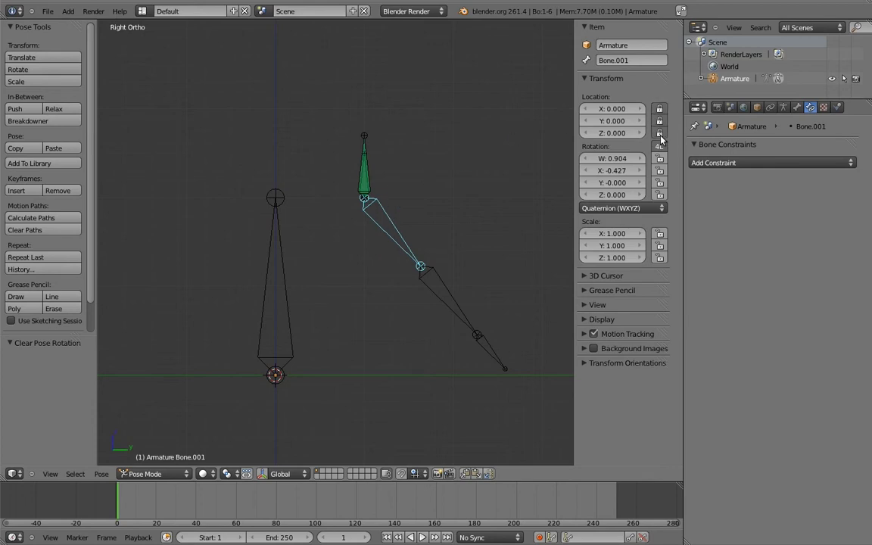
right_click(445, 290)
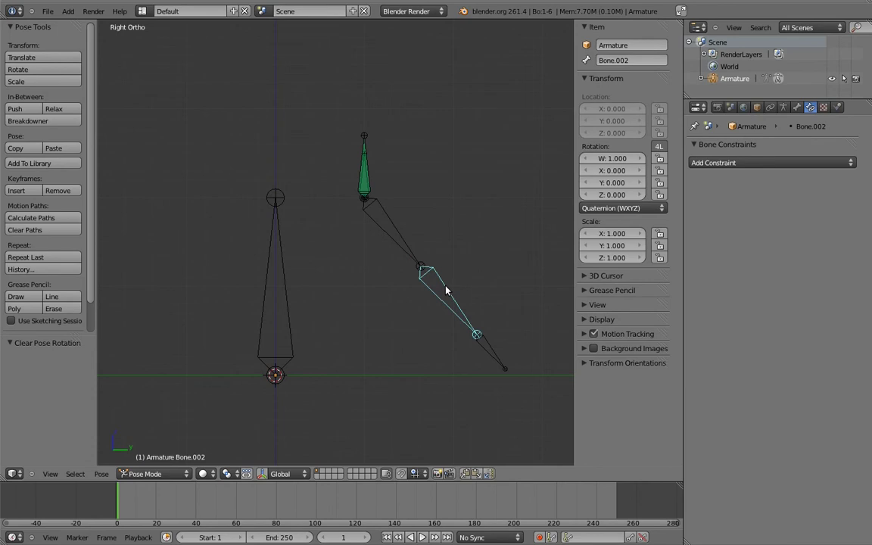
click(622, 209)
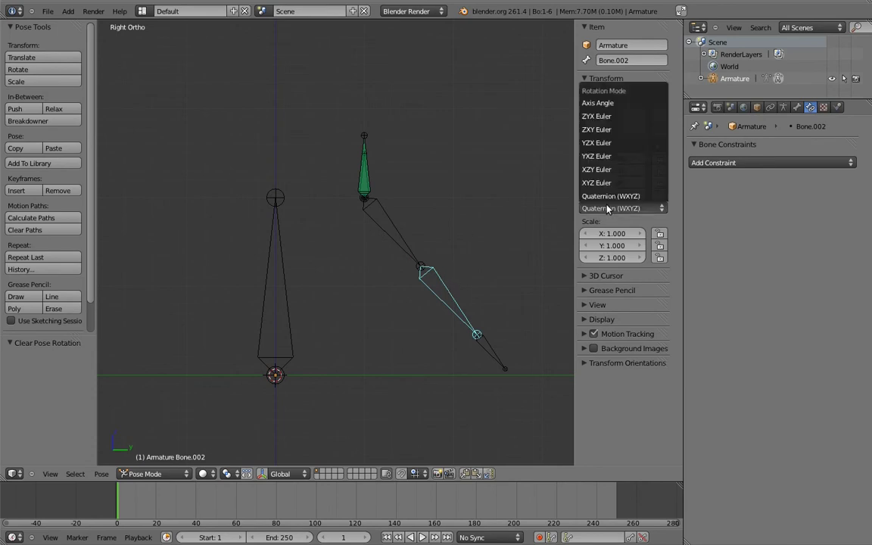
click(652, 179)
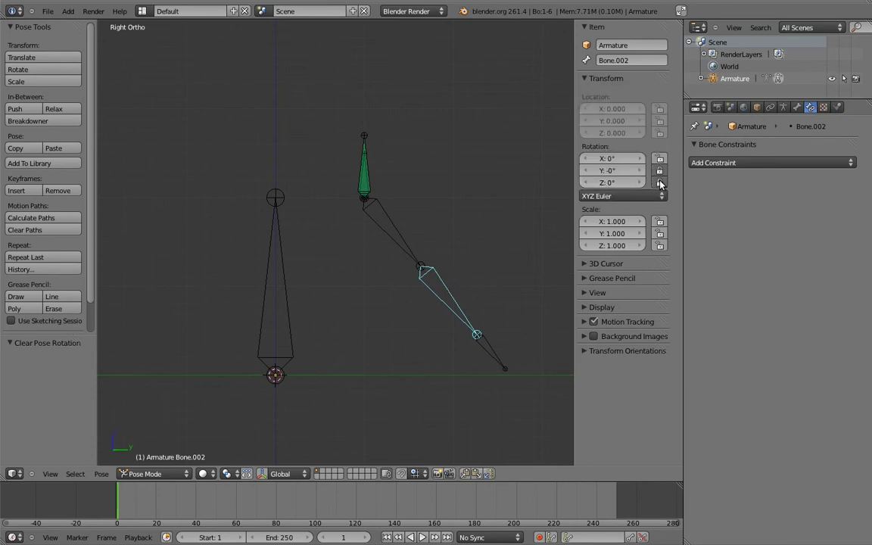
click(659, 183)
right_click(488, 346)
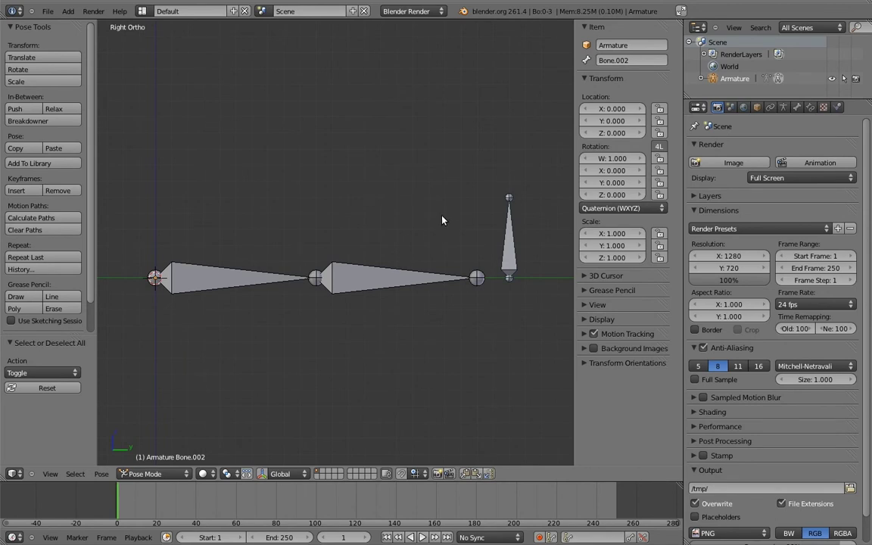
Step: Add an IK constraint to Bone.001 targeting Bone.002 and test it by moving Bone.002
right_click(507, 238)
shift+right_click(417, 278)
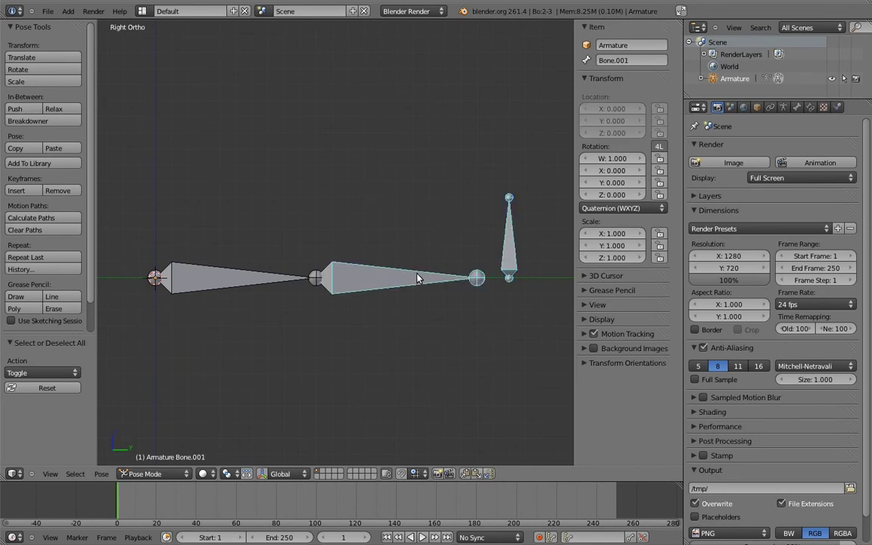
key(shift+ctrl+c)
click(452, 234)
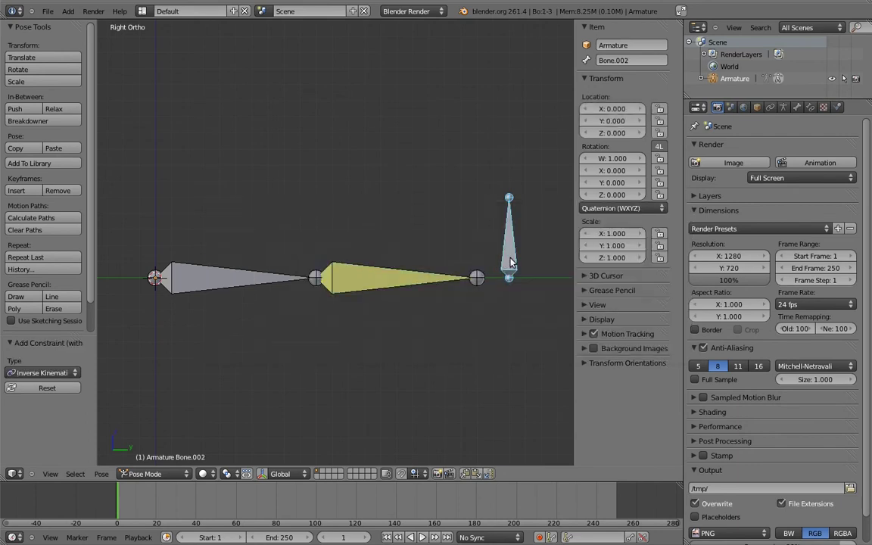
key(g)
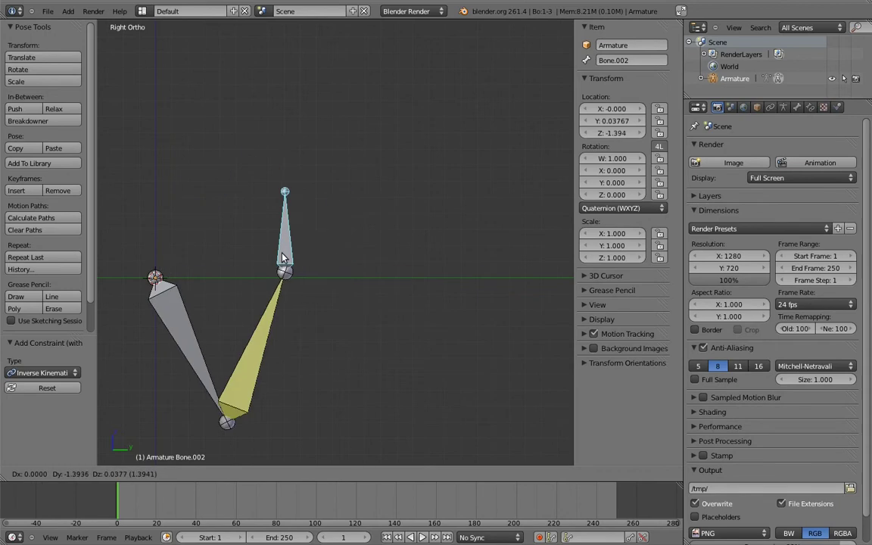
key(Escape)
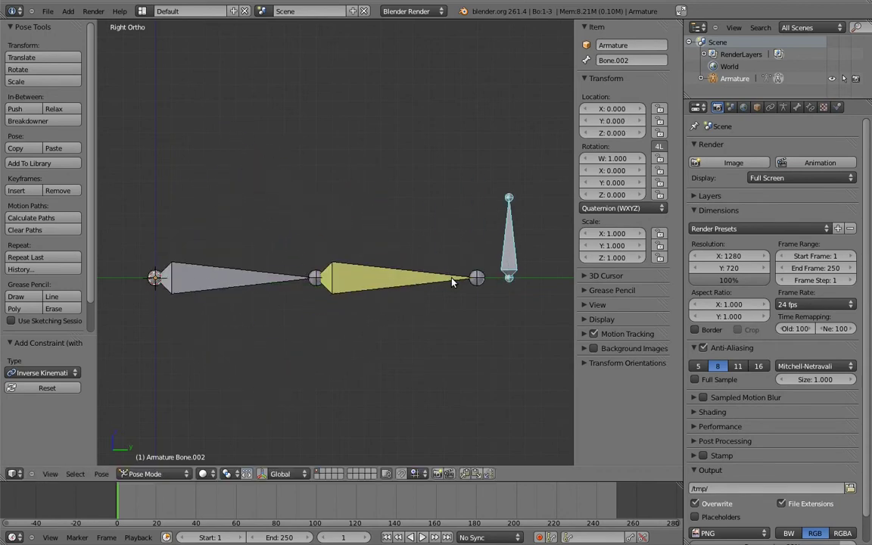
Step: With IK influence at 0, bend Bone.001 down about 36.6°, then restore influence to 1
right_click(452, 282)
click(810, 107)
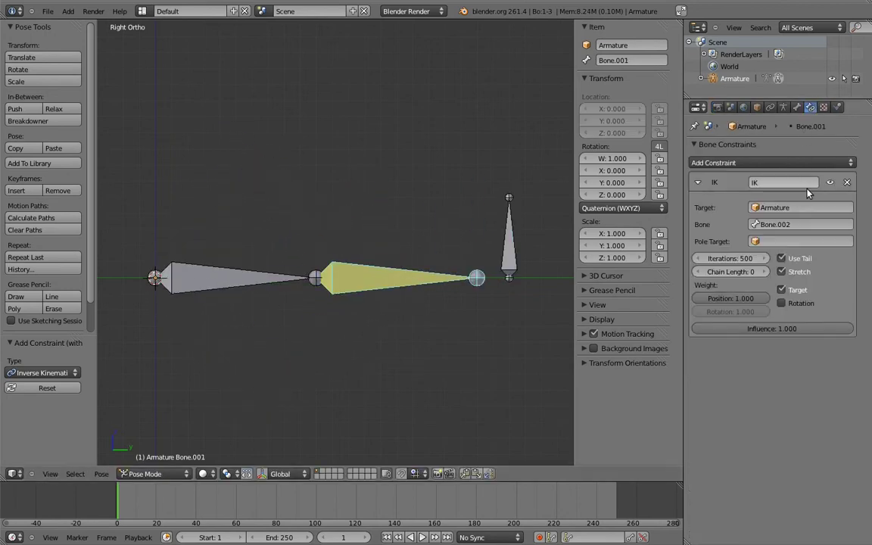
drag(749, 329, 583, 333)
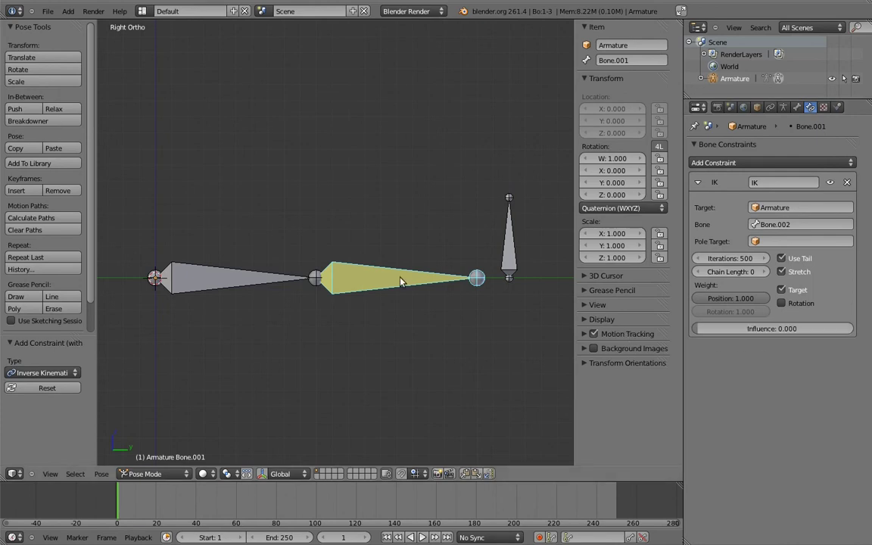
key(r)
click(418, 363)
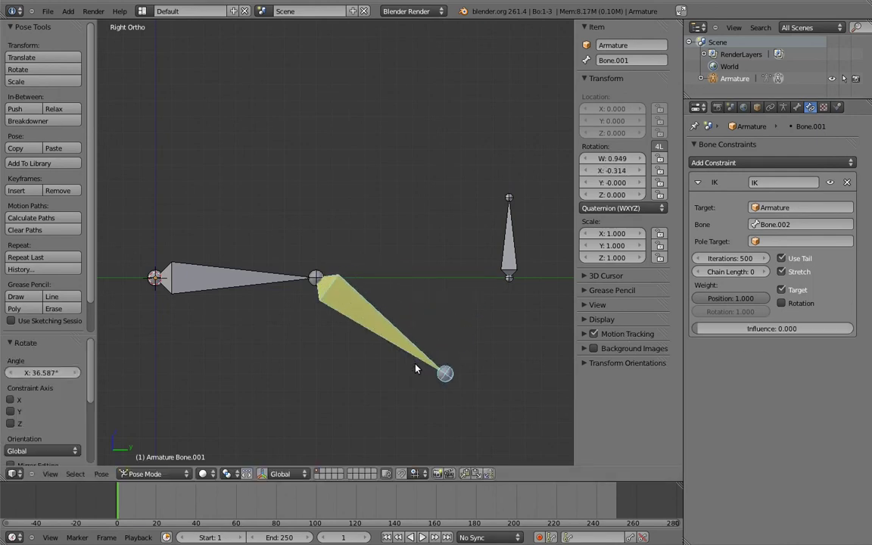
drag(697, 328, 852, 329)
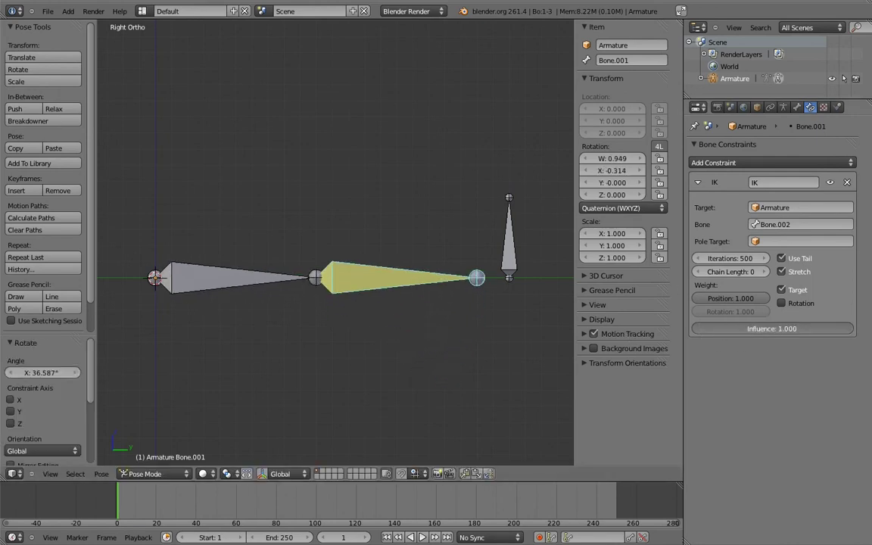
Step: Pull Bone.002 around to bend the IK arm, then clear its location back to rest
right_click(507, 242)
key(g)
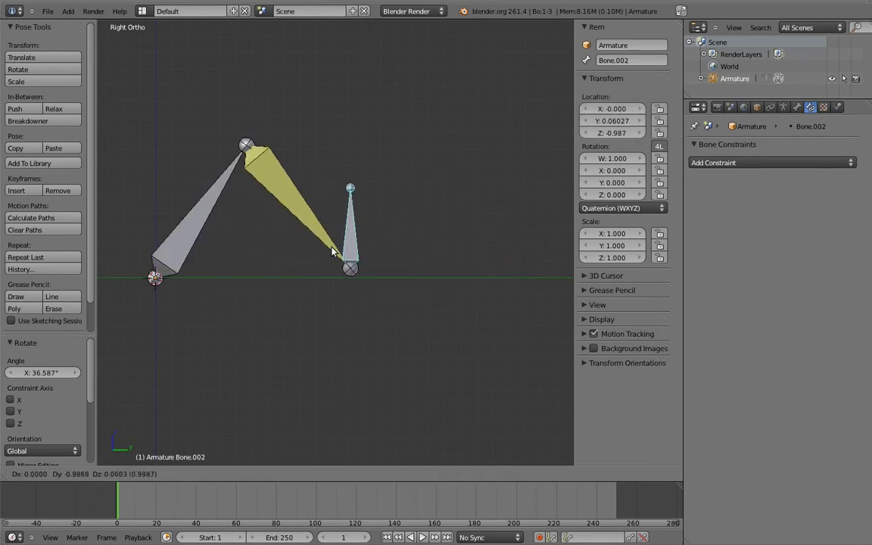
click(407, 283)
key(g)
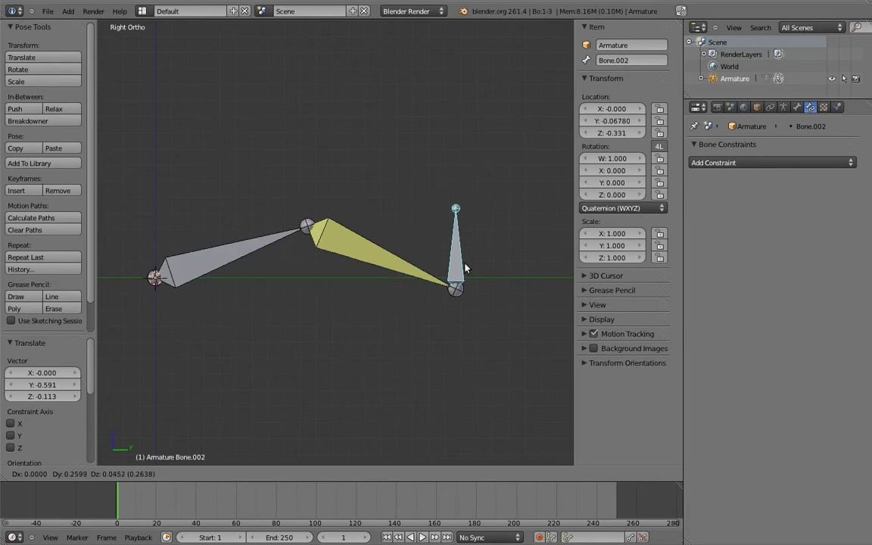
right_click(421, 257)
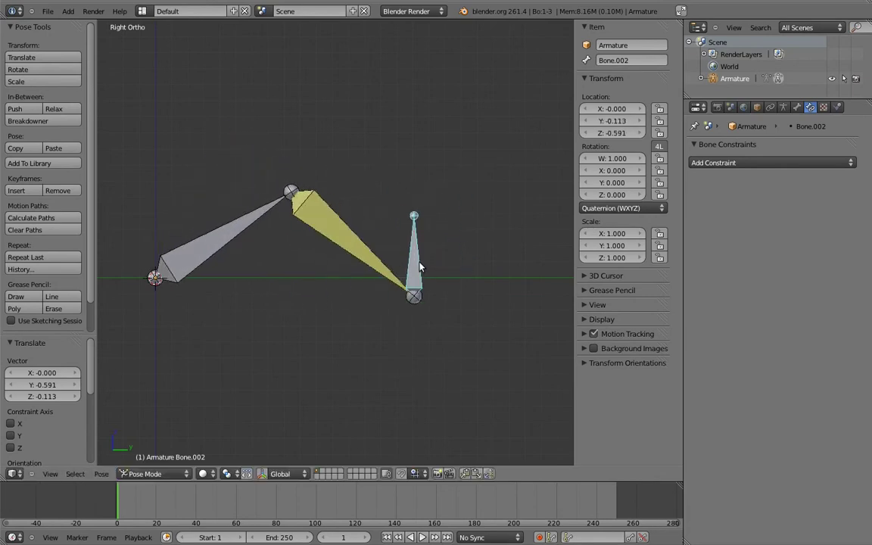
key(alt+g)
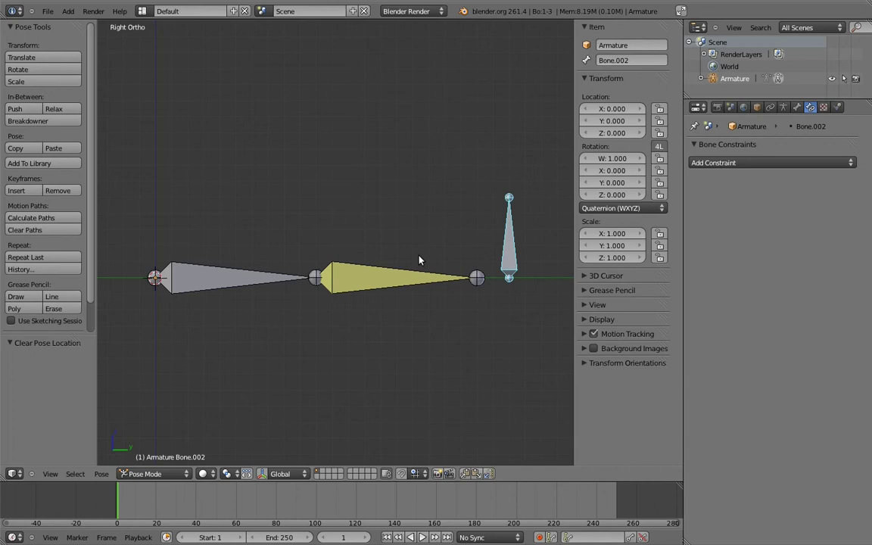
right_click(372, 270)
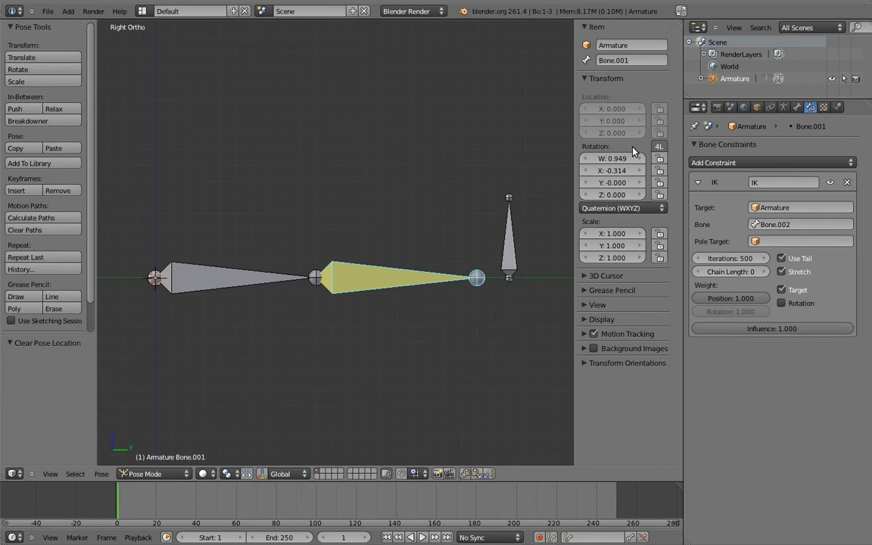
Step: Add drivers to Bone.001's four rotation values and show the W driver in a side Drivers editor
right_click(623, 159)
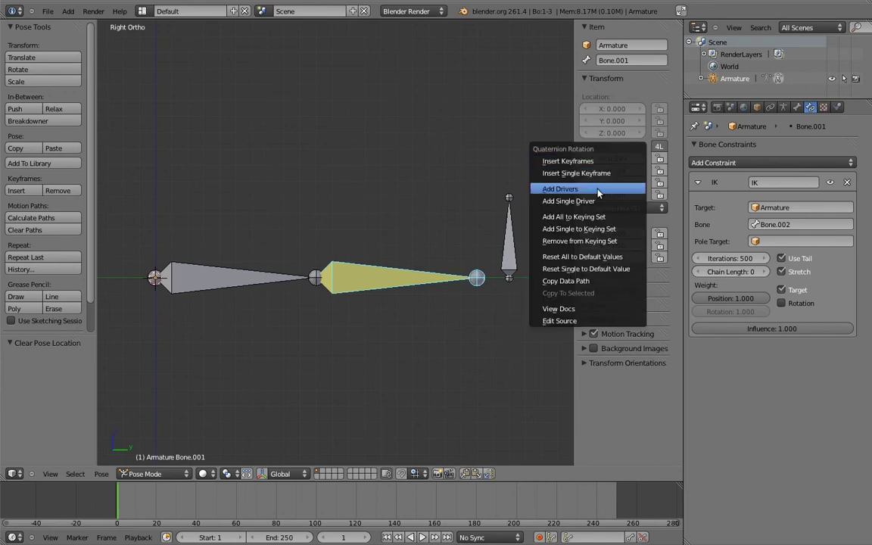
click(564, 188)
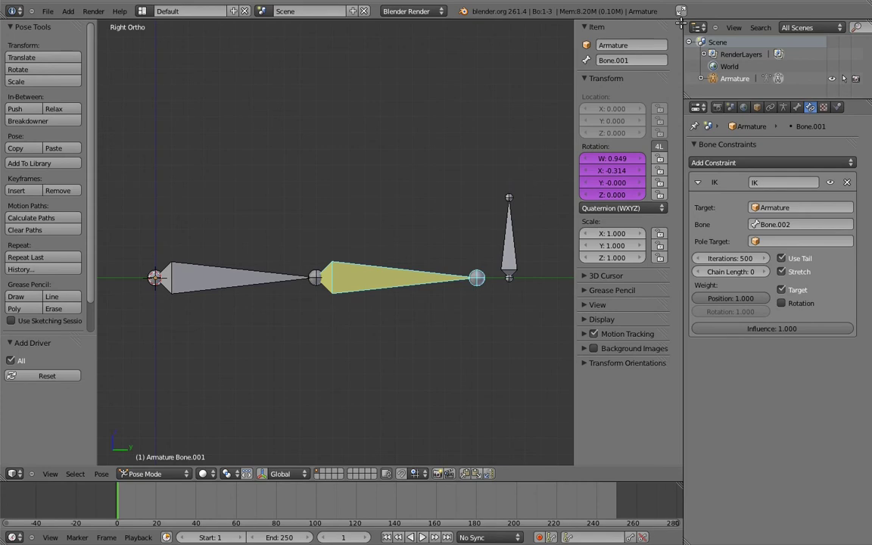
drag(679, 21, 354, 68)
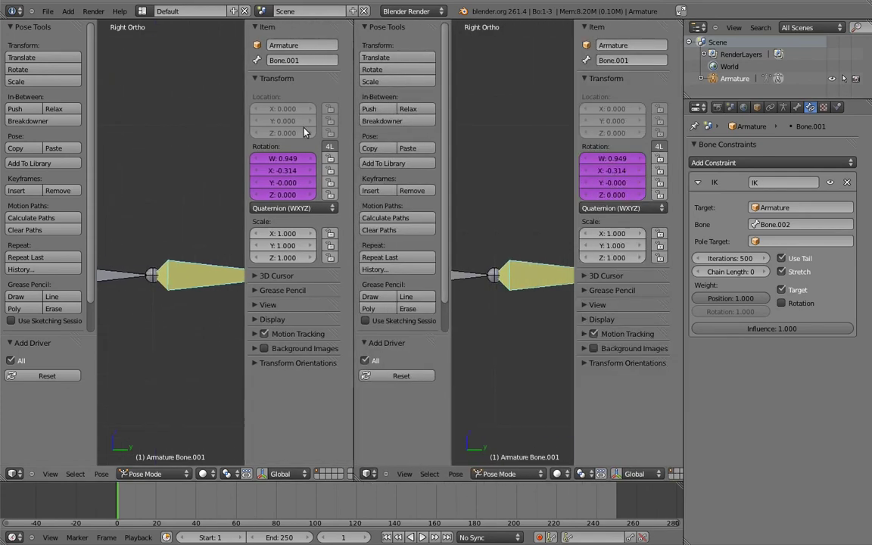
click(12, 474)
click(32, 436)
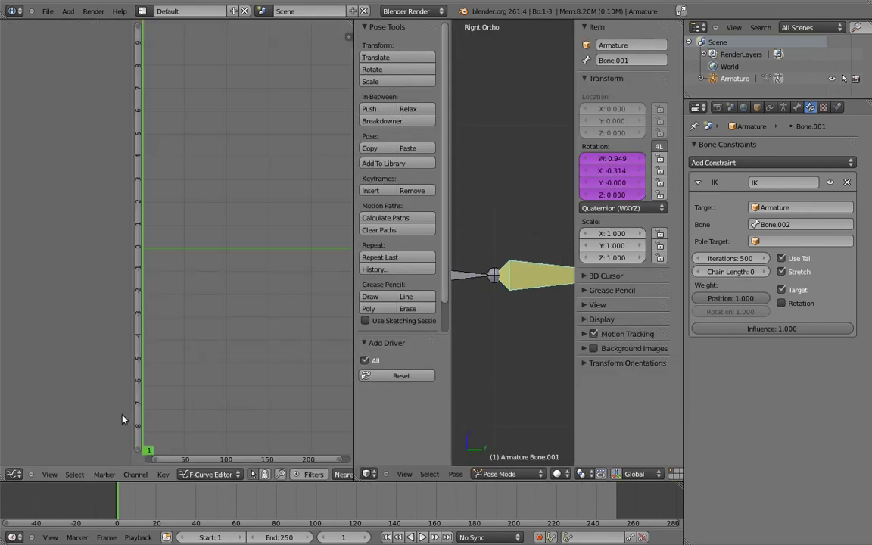
click(208, 473)
click(210, 450)
click(64, 51)
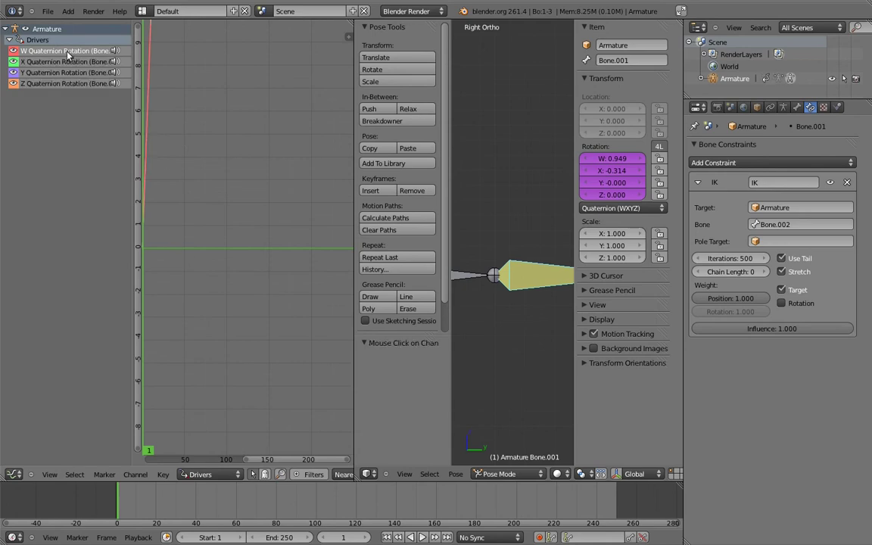
key(n)
drag(246, 41, 246, 57)
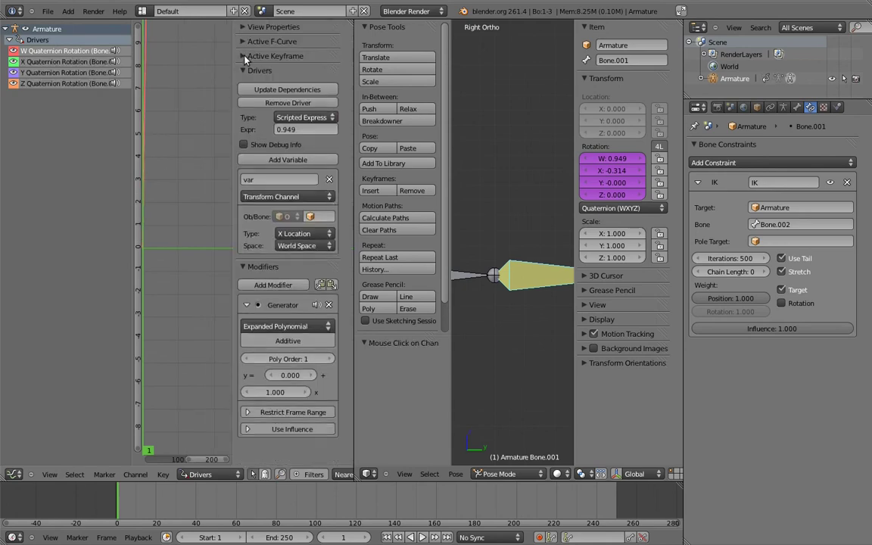
click(244, 266)
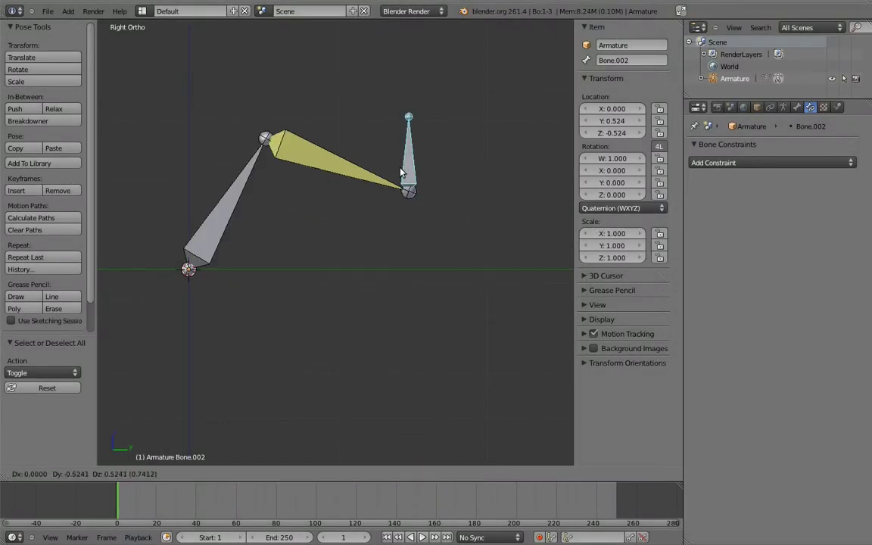
Step: Cancel the test move of Bone.002 so it returns to its rest location
right_click(418, 176)
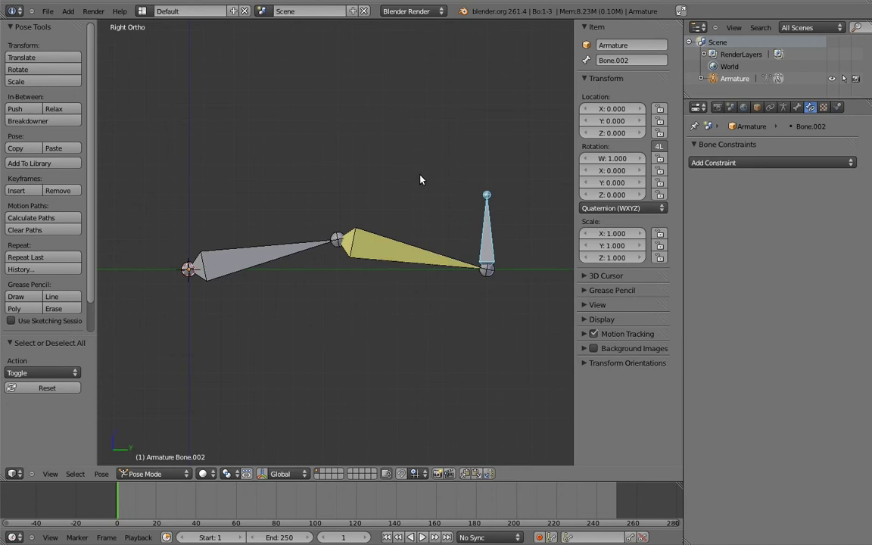
Step: Add a new upright bone at the origin and make it the upper arm's parent with Keep Offset
key(Tab)
key(shift+a)
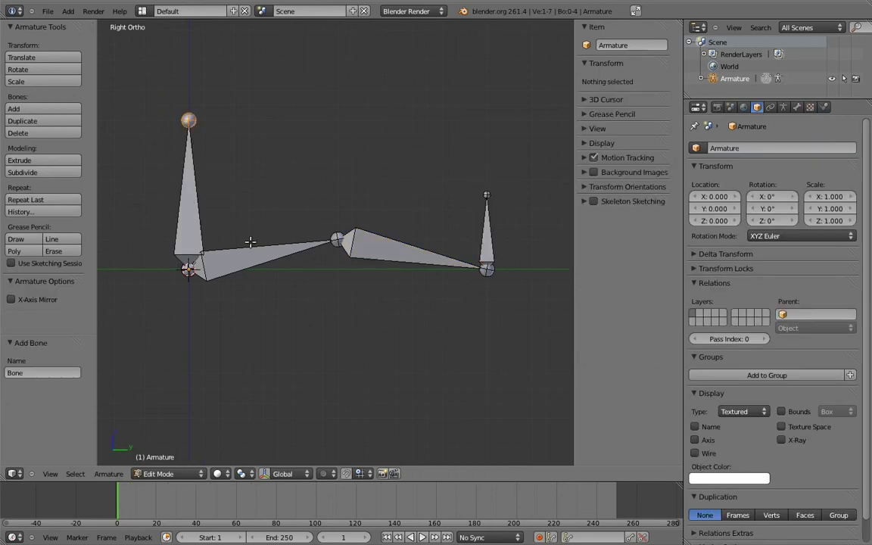
right_click(250, 241)
shift+right_click(172, 184)
key(ctrl+p)
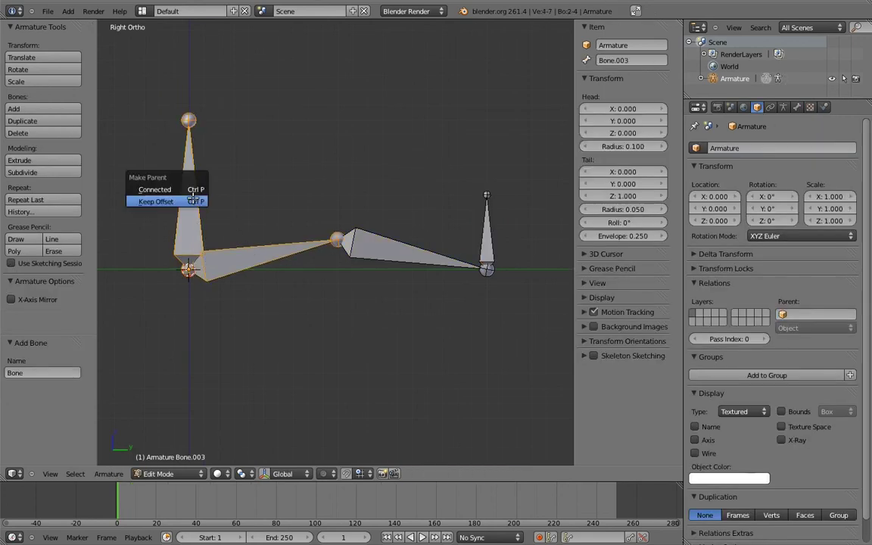
click(193, 200)
key(ctrl+Tab)
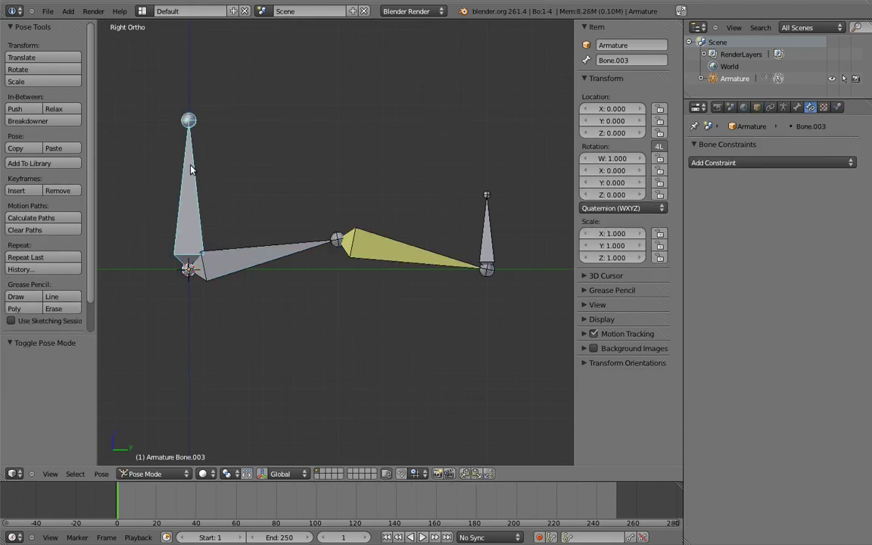
Step: Test-rotate the new upright bone to steer the arm, resetting between tries
key(r)
key(r)
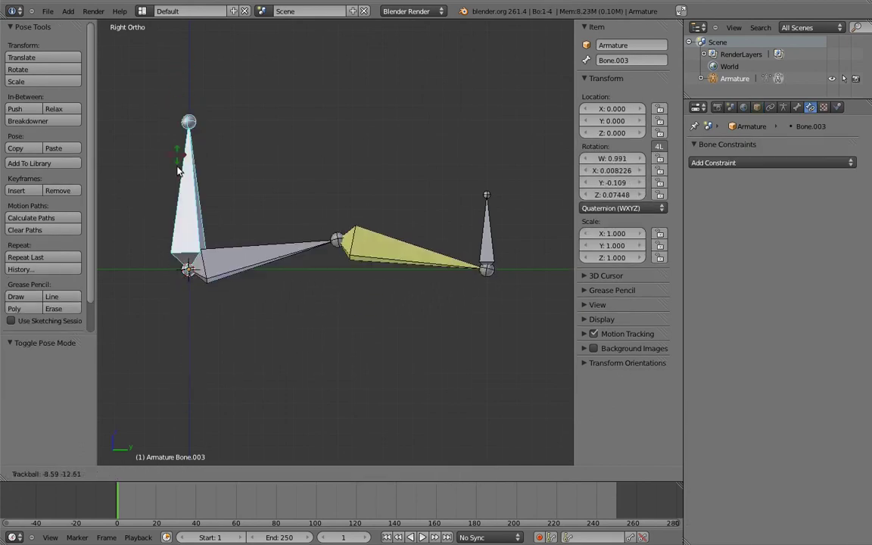
click(193, 102)
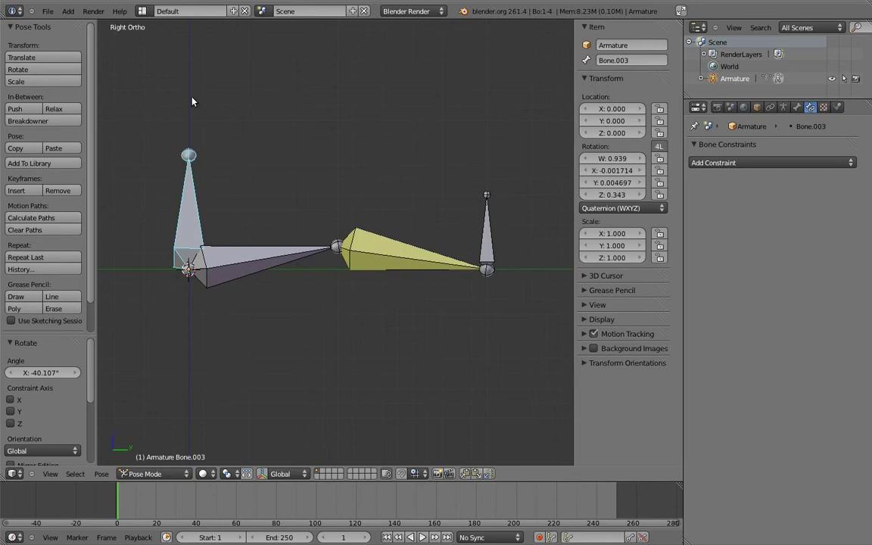
key(alt+r)
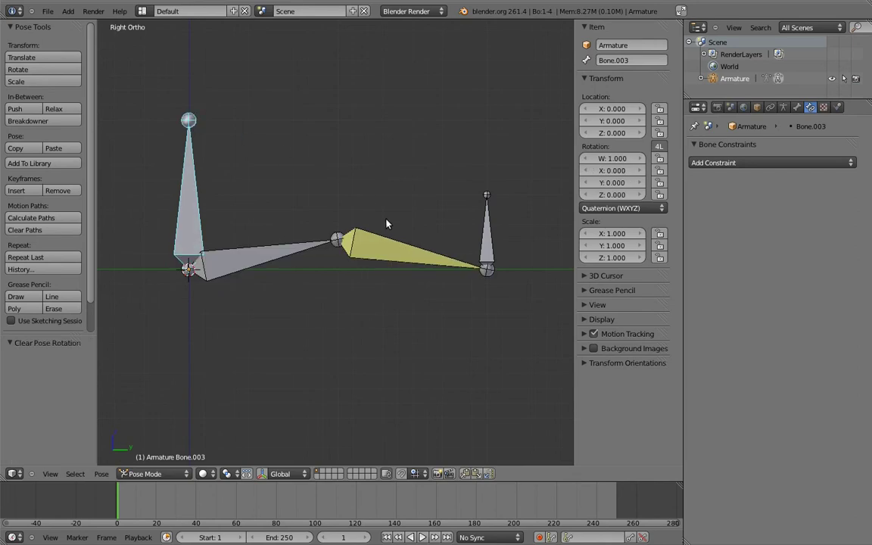
right_click(388, 244)
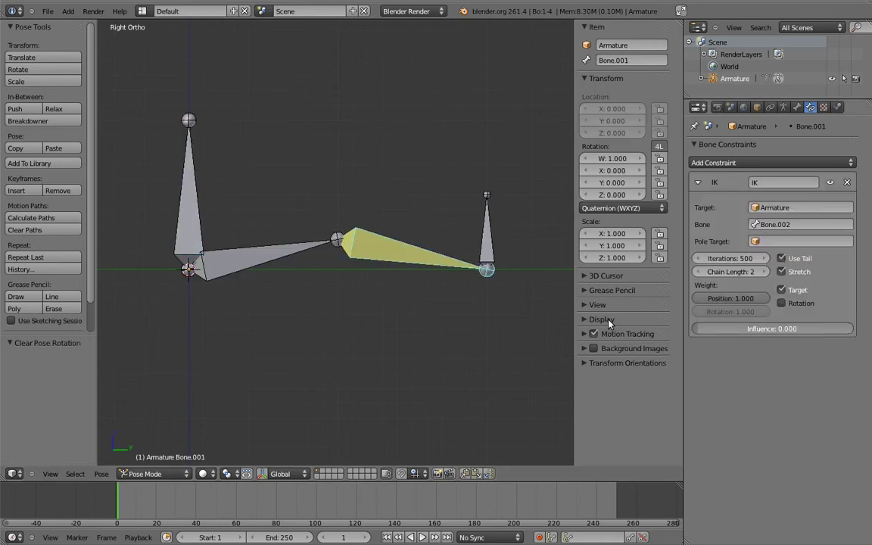
right_click(189, 174)
key(r)
key(r)
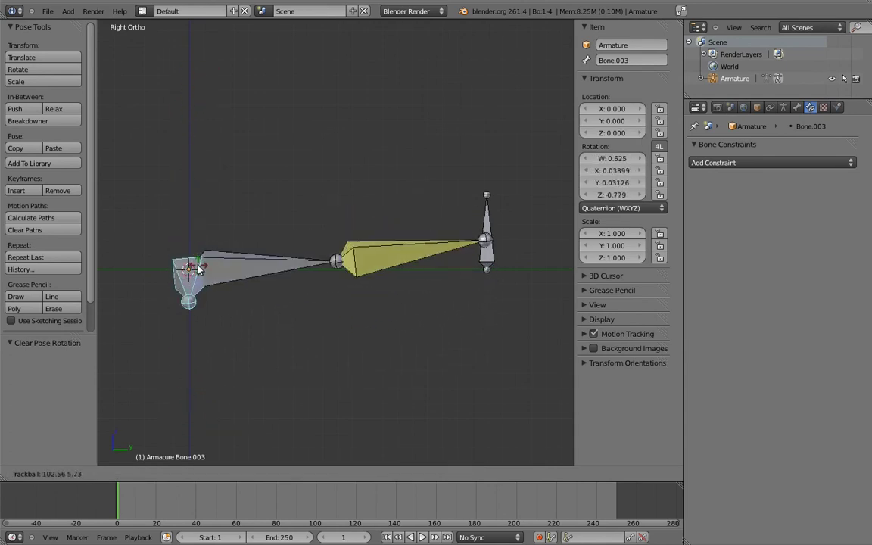
key(Escape)
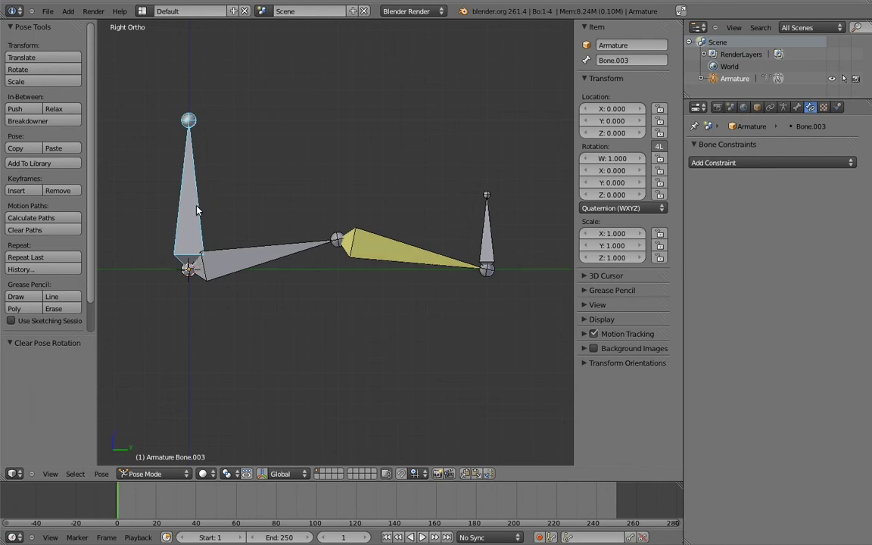
key(r)
key(r)
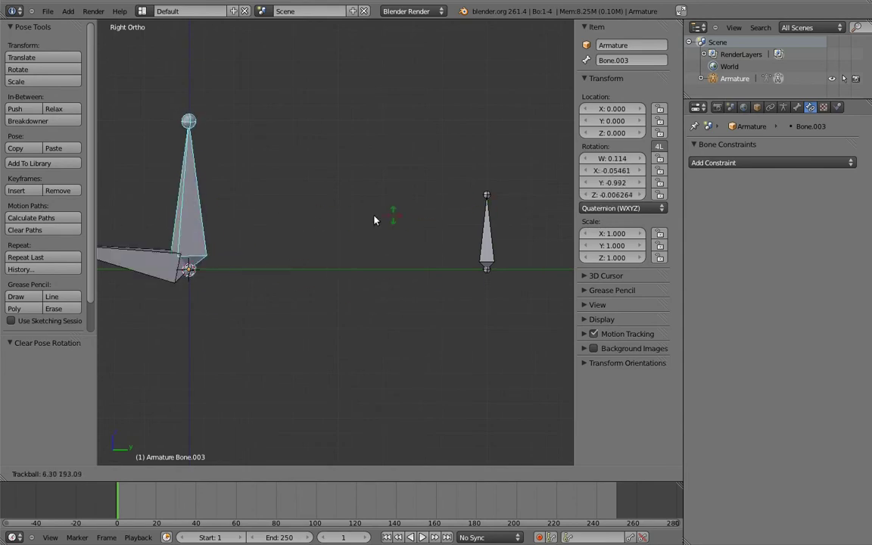
click(197, 216)
Step: Set the yellow forearm's IK influence to 1.000 and begin trackball-rotating the upright bone
right_click(386, 251)
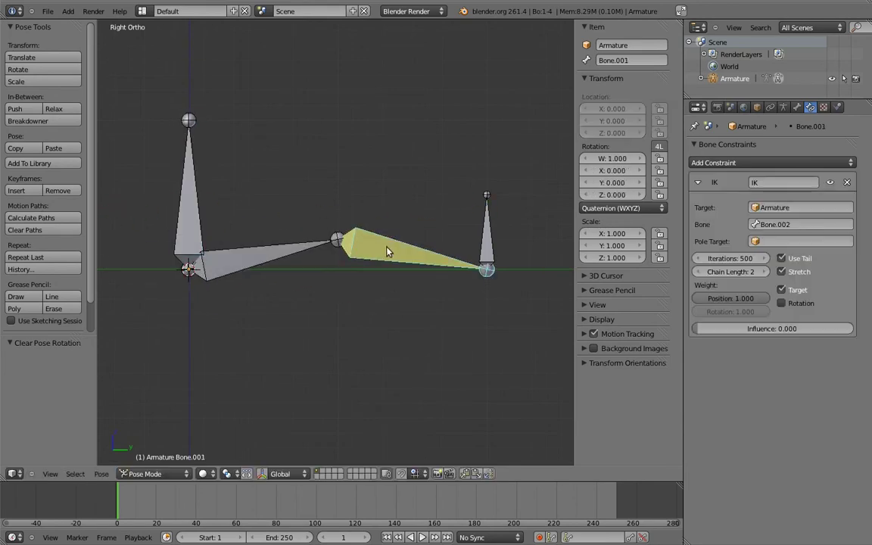
drag(700, 328, 852, 329)
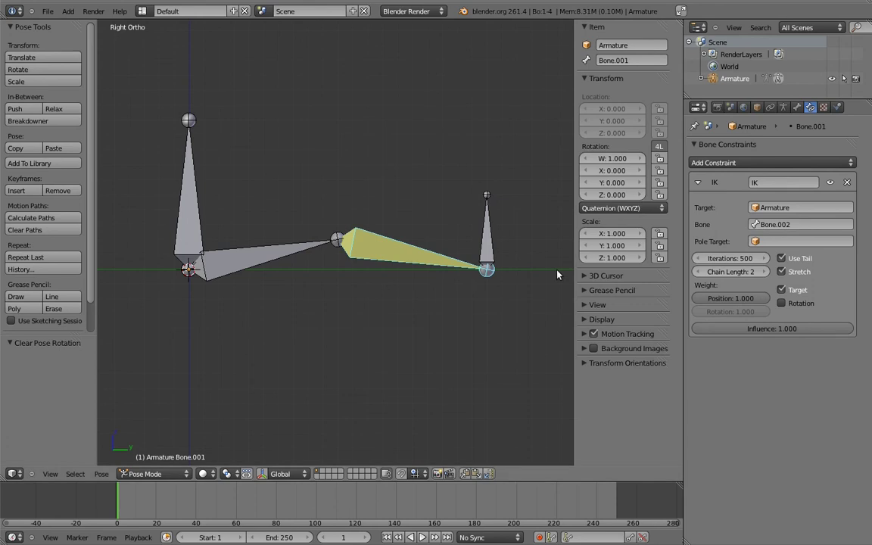
right_click(193, 202)
key(r)
key(r)
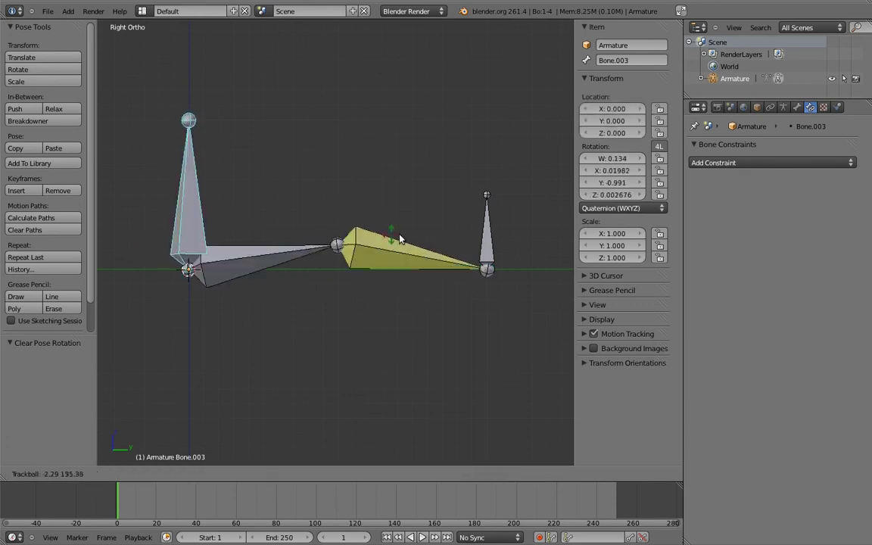
Step: Abort the upright bone's trackball rotation, leaving the arm at rest
key(Escape)
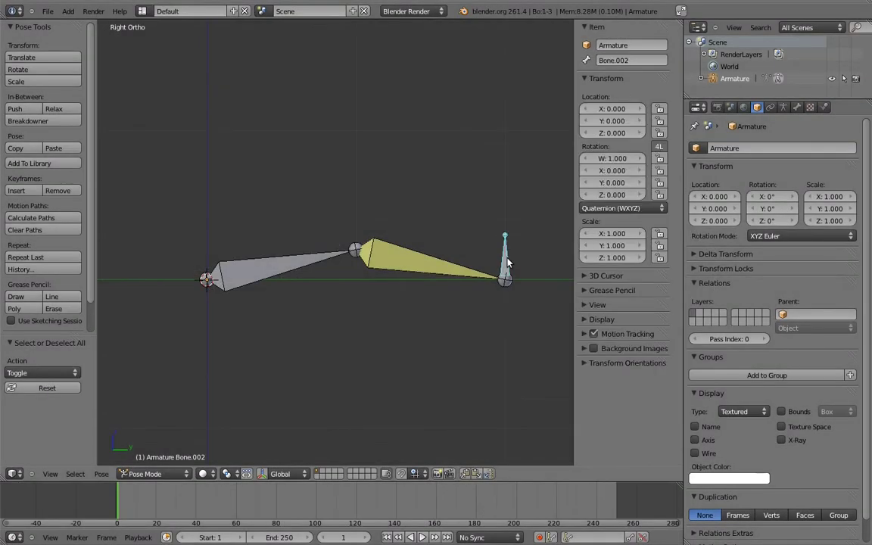
Step: Duplicate the arm chain in Edit Mode and place the copy above the original
key(g)
right_click(464, 244)
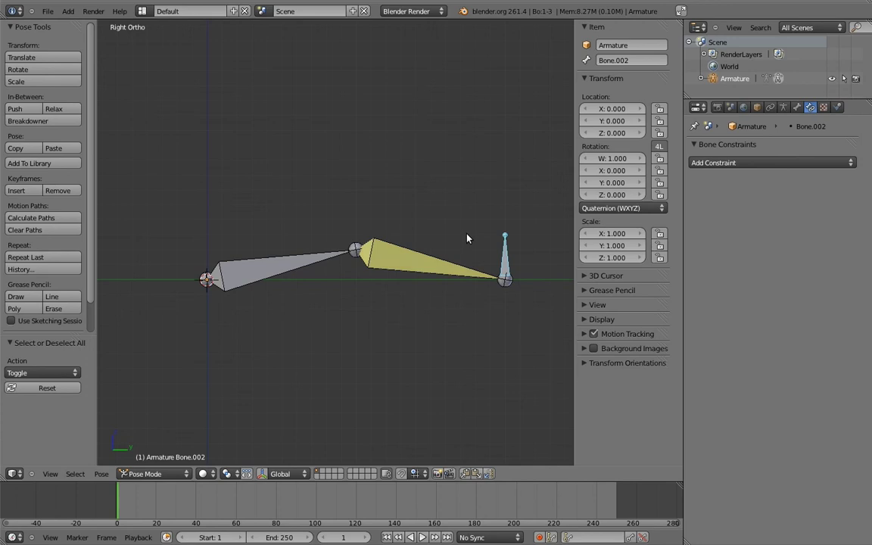
key(Tab)
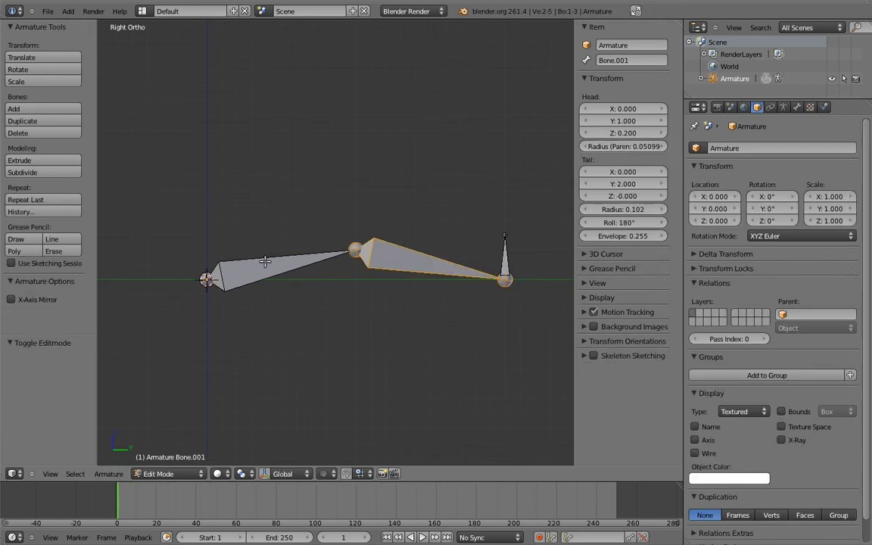
key(shift+d)
click(333, 240)
key(Tab)
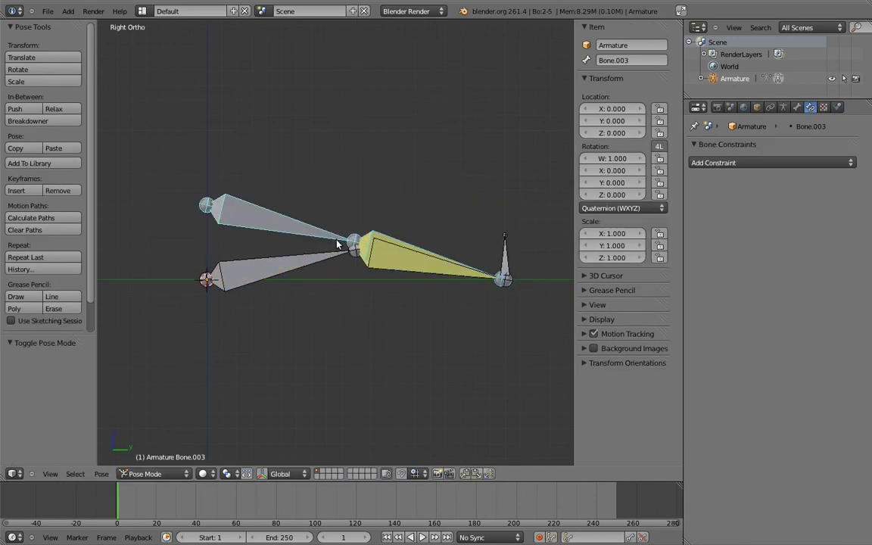
Step: Remove the IK from copied forearm Bone.004 and add Copy Transforms from the original forearm
right_click(376, 237)
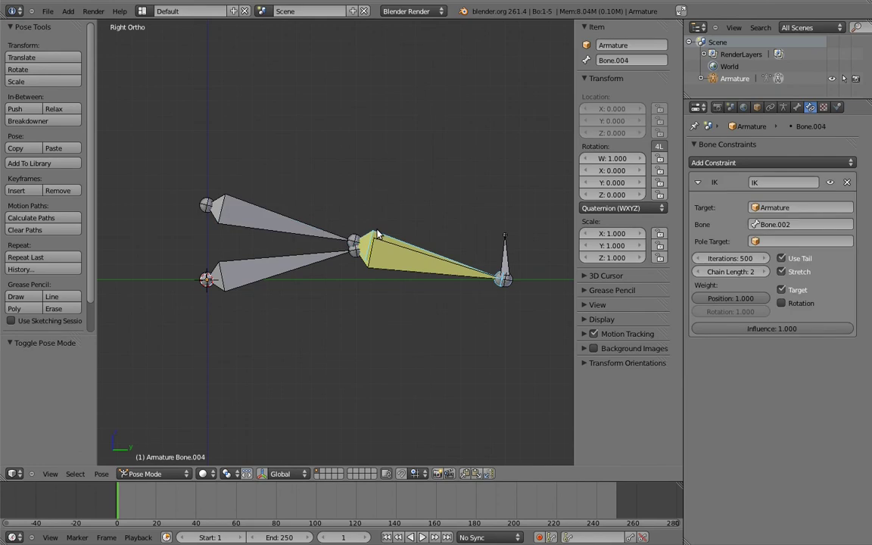
click(848, 184)
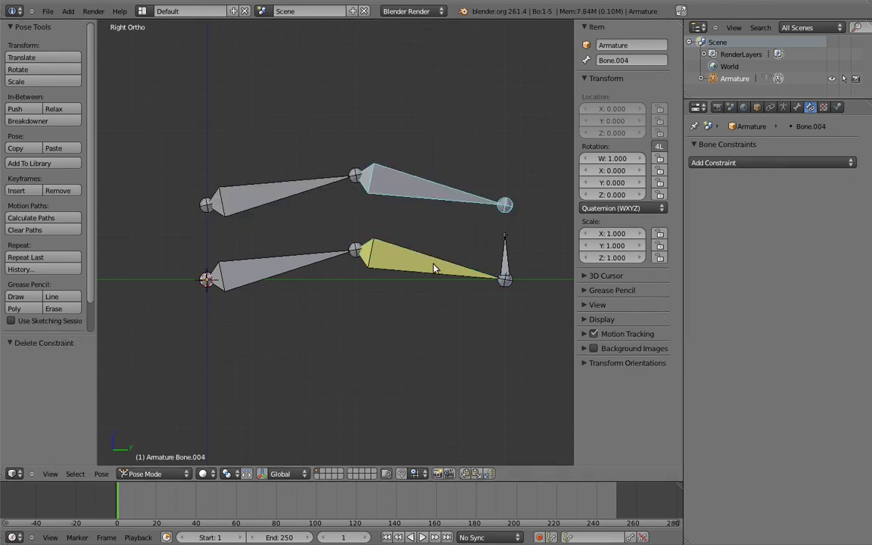
right_click(436, 265)
shift+right_click(444, 193)
key(ctrl+shift+c)
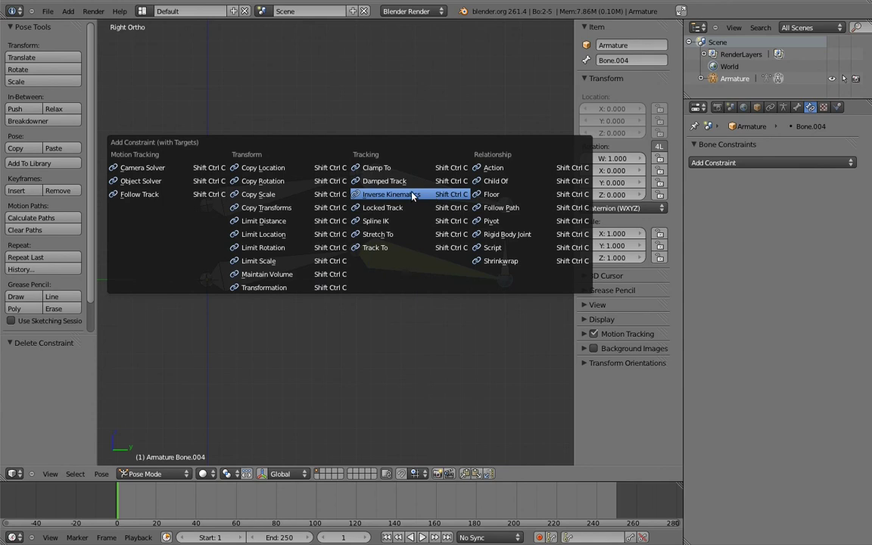
click(284, 212)
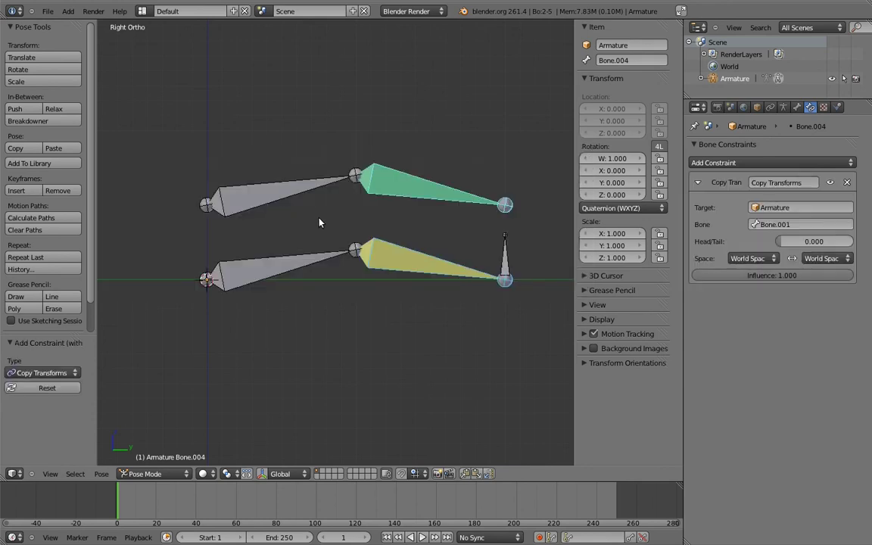
Step: Add Copy Transforms to the copied upper arm, then move the target to test both chains
right_click(307, 257)
shift+right_click(298, 189)
key(ctrl+shift+c)
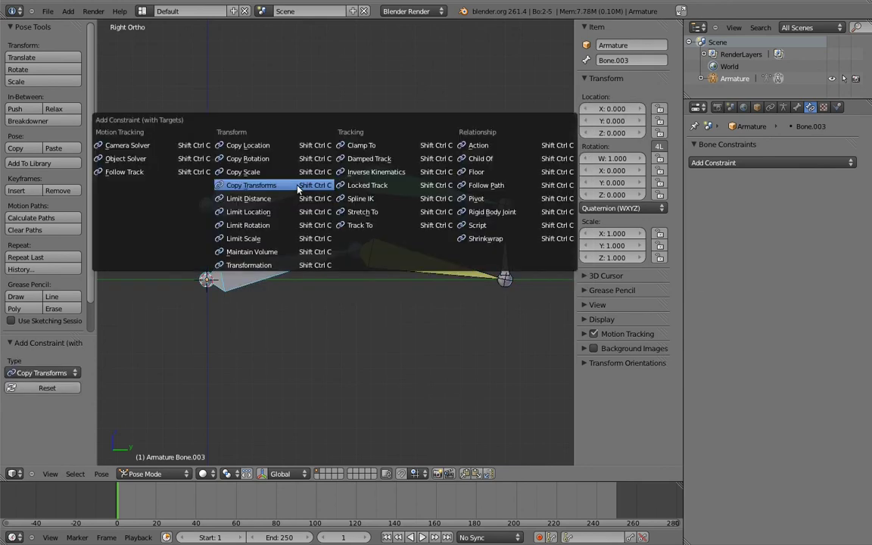
click(297, 189)
mouse_move(502, 253)
right_down()
mouse_move(508, 235)
mouse_move(470, 243)
right_up()
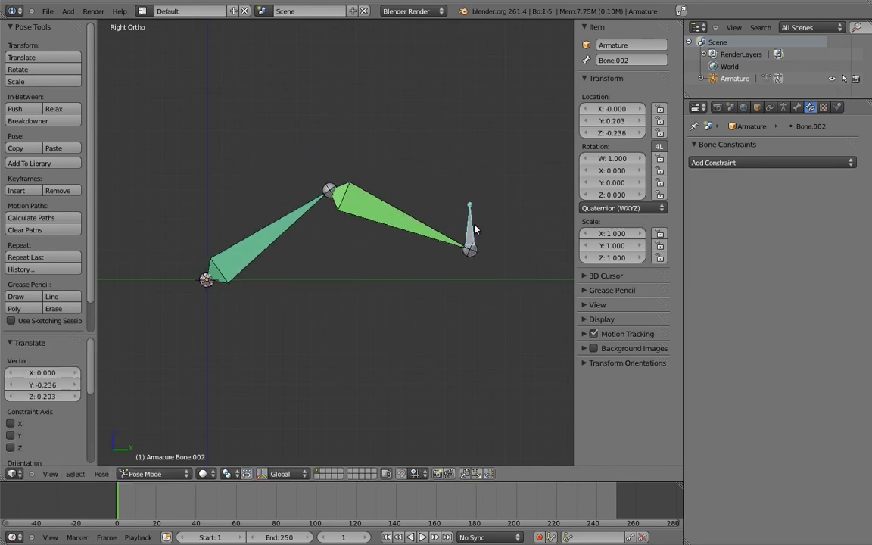
right_click(386, 210)
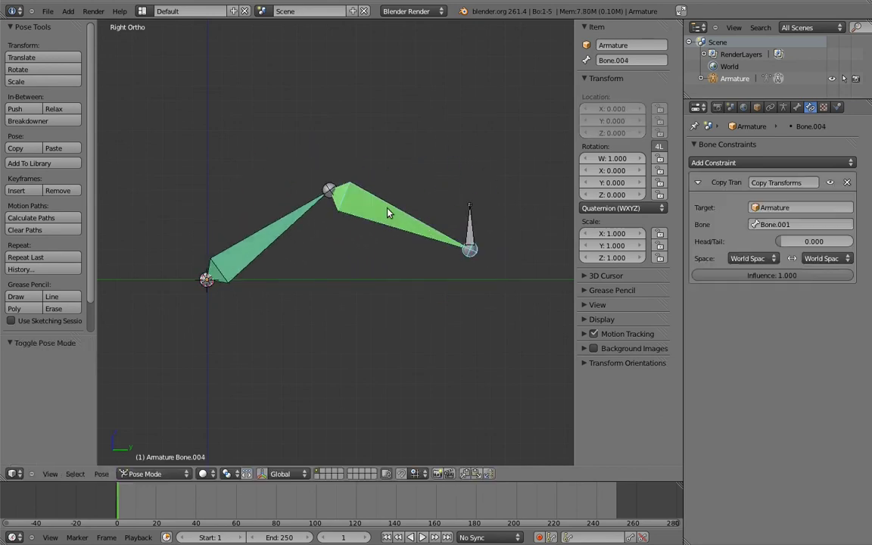
Step: Add a Stretch To constraint on Bone.004 targeting the Armature's Bone.002
click(764, 162)
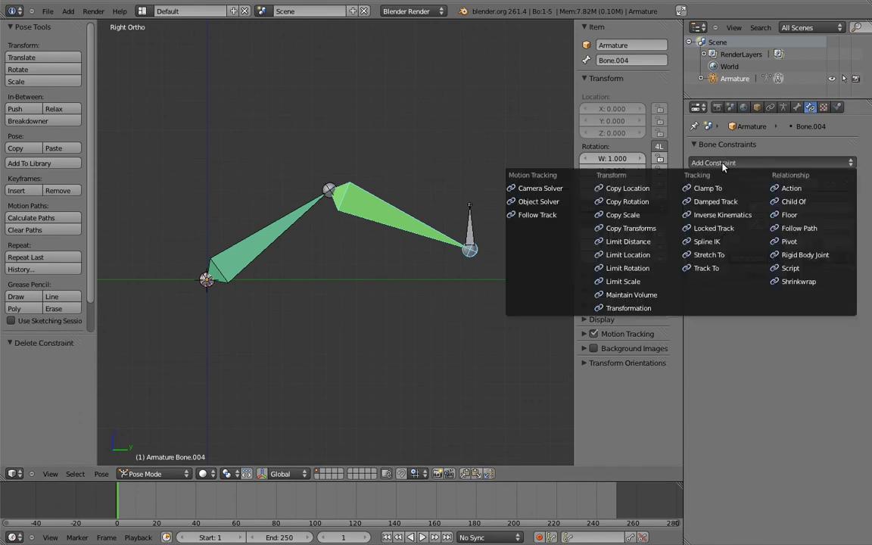
click(712, 254)
right_click(464, 221)
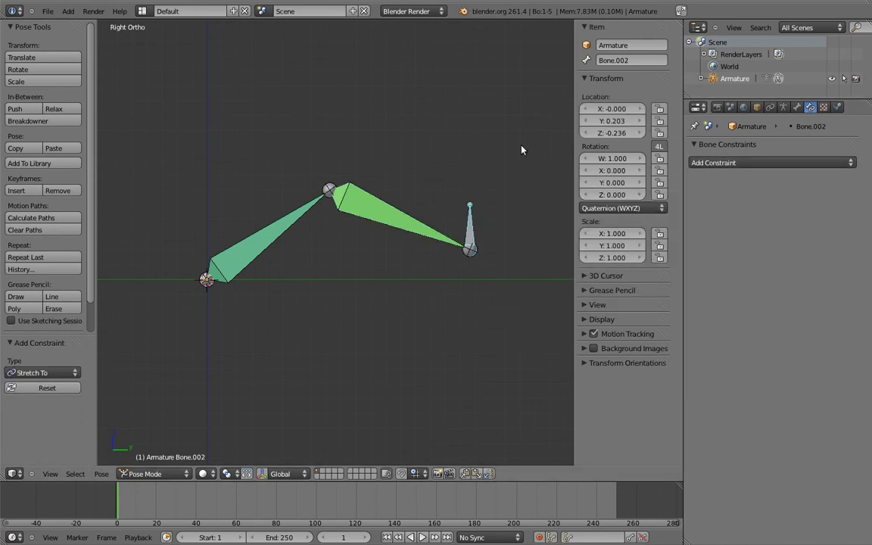
right_click(399, 208)
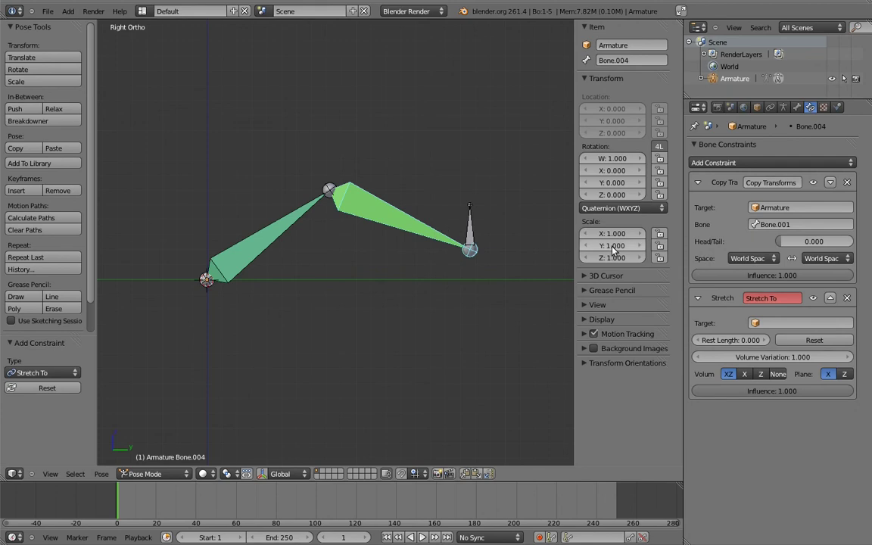
click(777, 323)
click(780, 341)
click(780, 376)
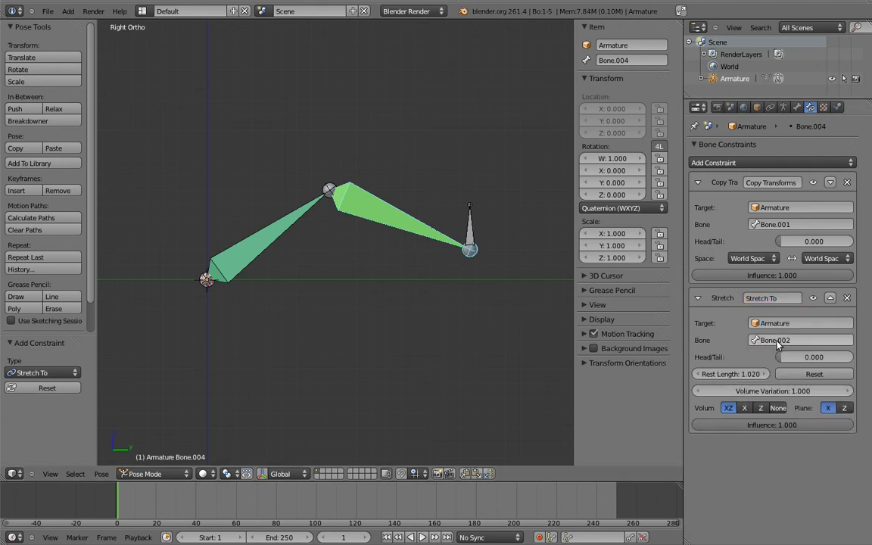
Step: Move target bone Bone.002 up, down and down-right to test the arm stretching
right_click(469, 240)
key(g)
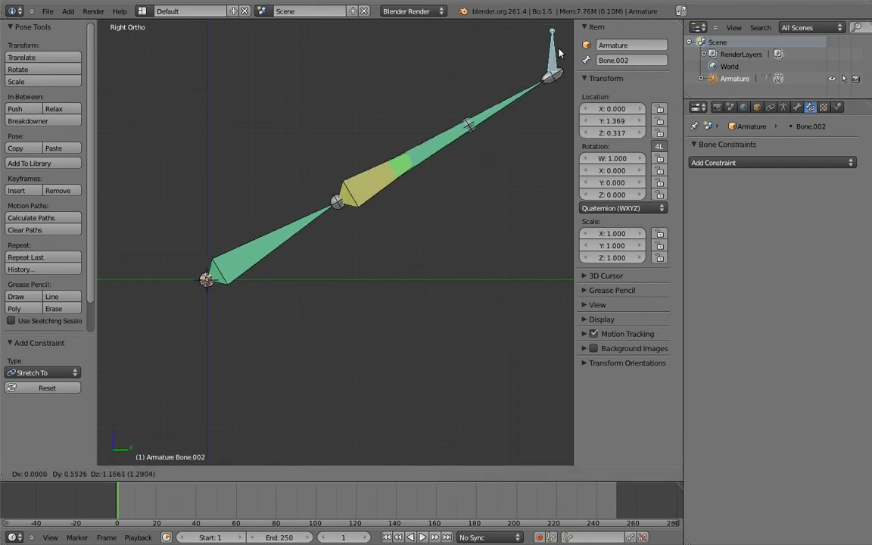
click(559, 53)
key(g)
click(535, 431)
key(g)
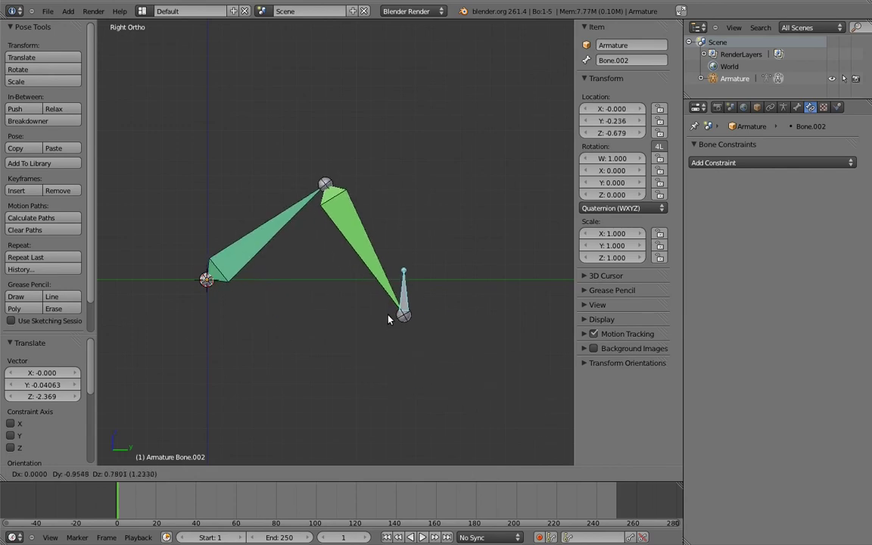
click(538, 422)
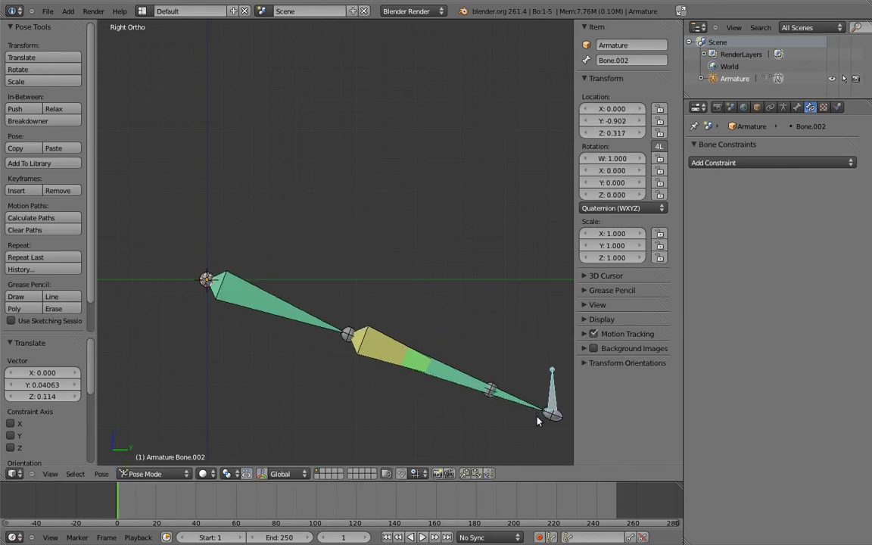